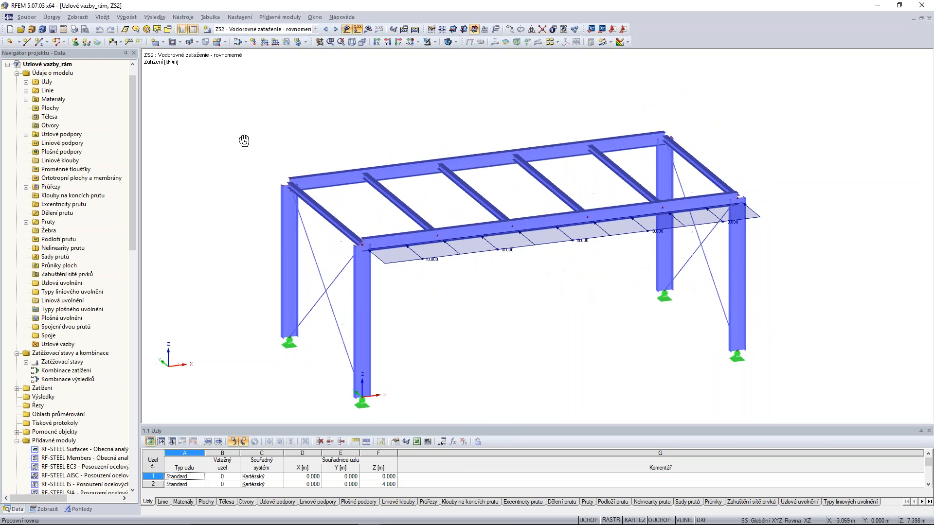
# Isolate the beam members (Nosník) and the truss members (Příhradový prut) in turn with the generated visibilities by member type.
pyautogui.click(81, 509)
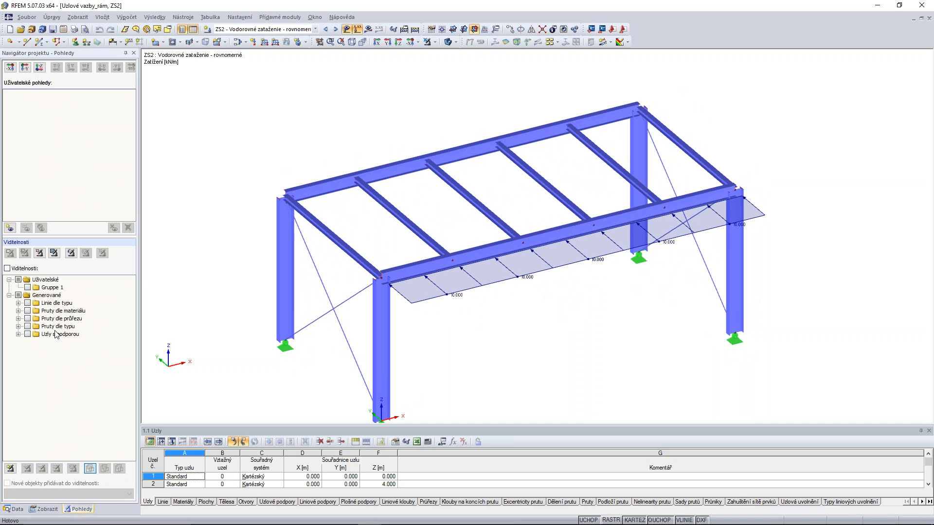
pyautogui.click(28, 326)
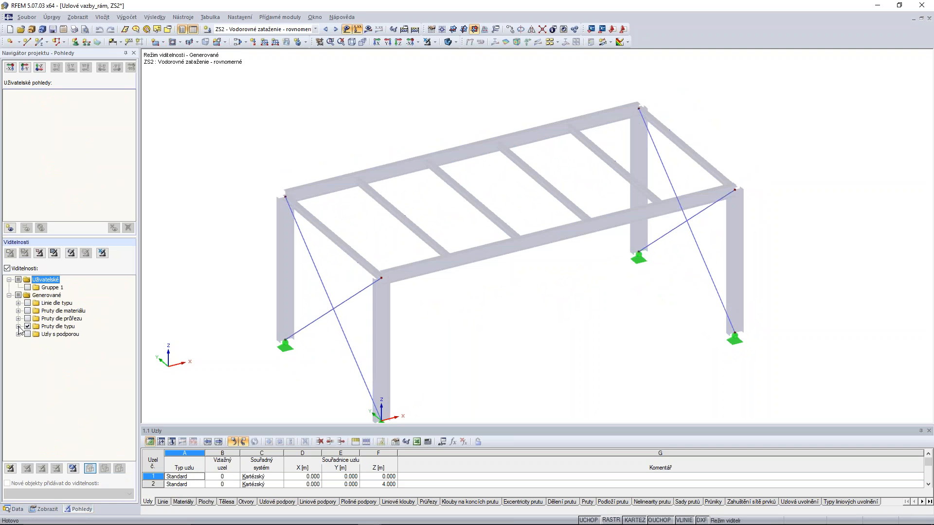
pyautogui.click(37, 334)
pyautogui.click(37, 351)
pyautogui.keyDown('ctrl'); pyautogui.moveTo(586, 344); pyautogui.dragTo(454, 327, button='middle'); pyautogui.keyUp('ctrl')
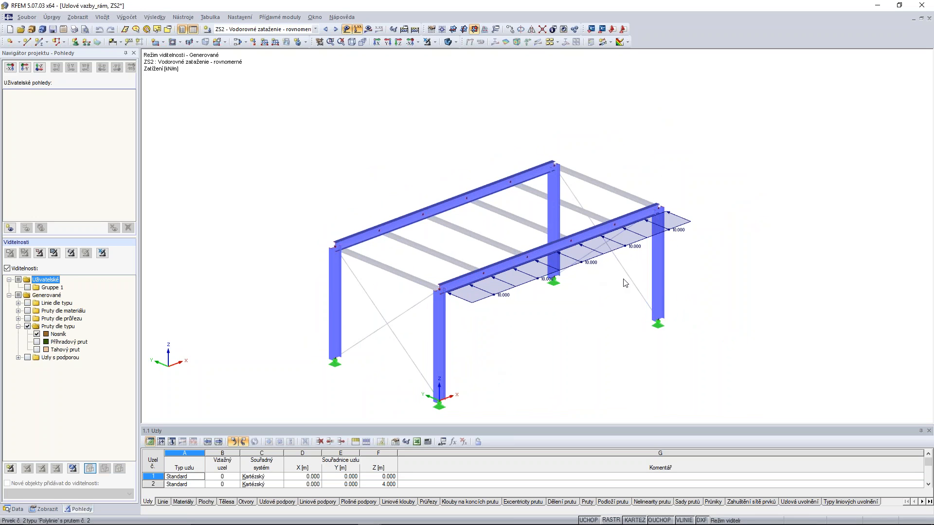
pyautogui.click(37, 342)
pyautogui.click(37, 334)
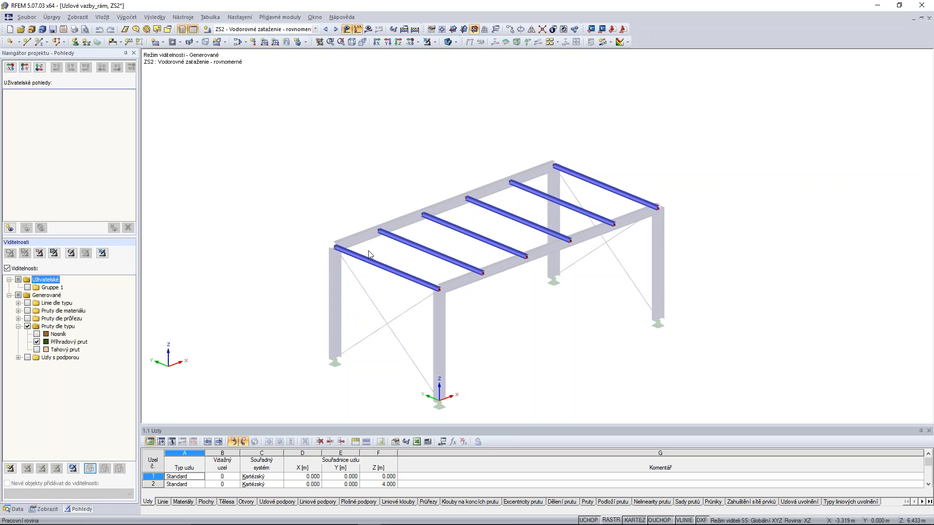
# Isolate the tension members (Tahový prut) and switch the visibility mode off to show the whole frame.
pyautogui.click(37, 350)
pyautogui.click(37, 342)
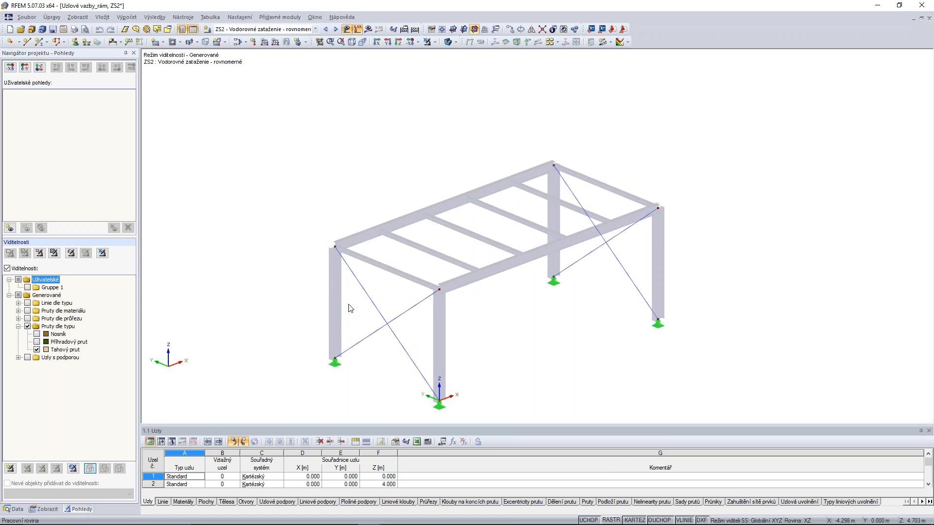
pyautogui.moveTo(370, 301)
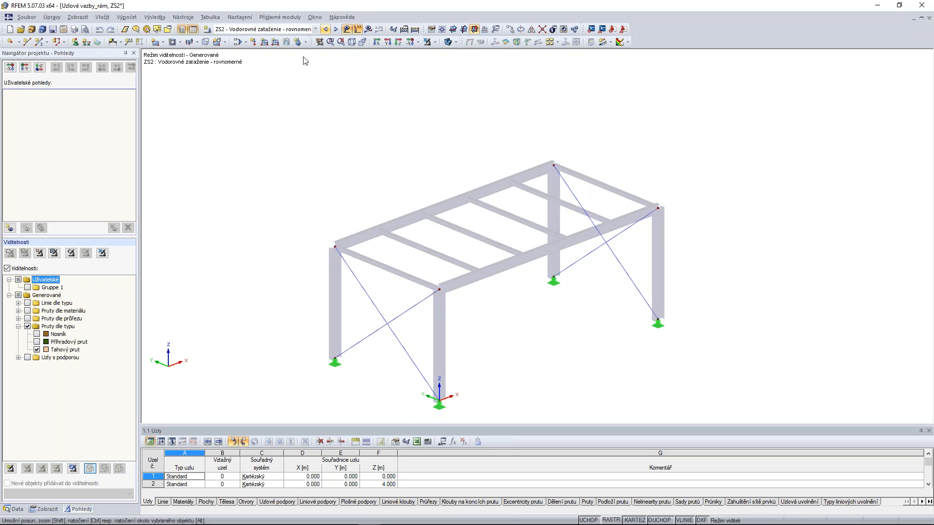
pyautogui.click(8, 268)
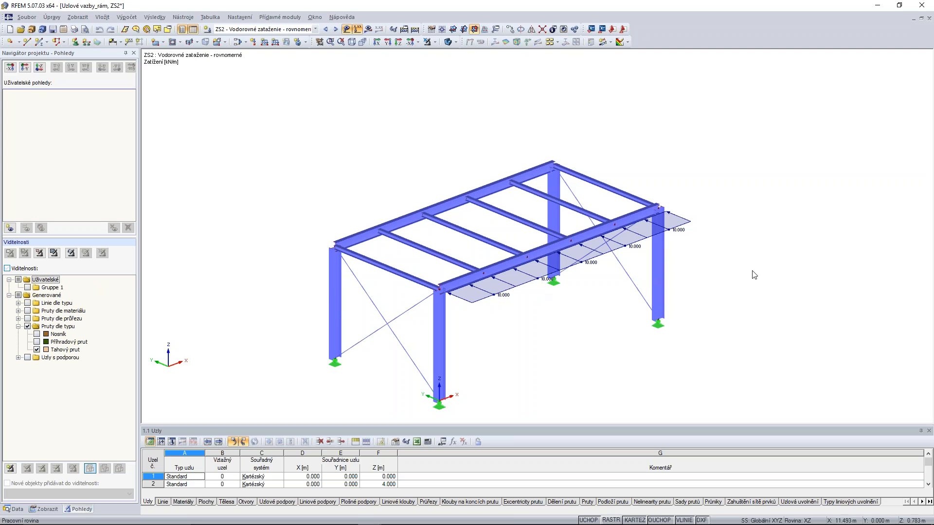
# Review the loads on the frame in load cases ZS1, ZS2 and ZS3 one after another.
pyautogui.keyDown('ctrl'); pyautogui.moveTo(794, 144); pyautogui.dragTo(750, 192, button='middle'); pyautogui.keyUp('ctrl')
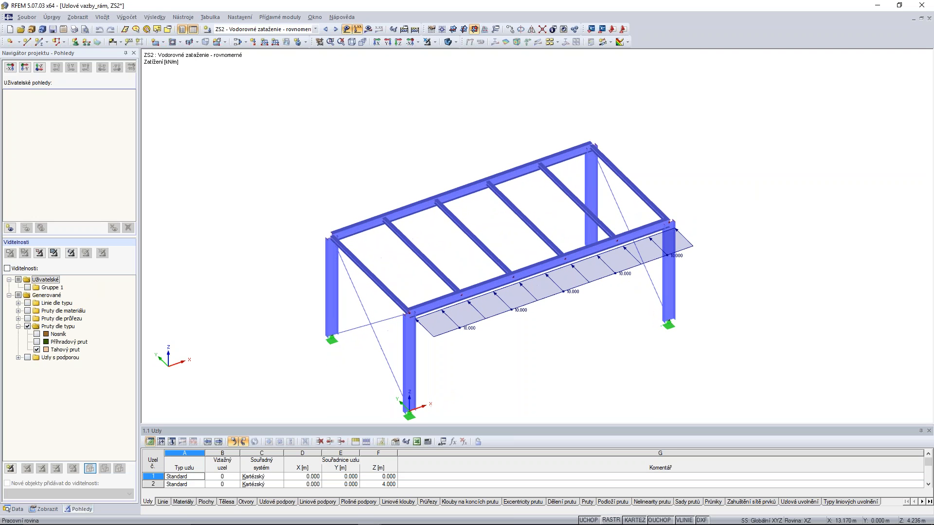
pyautogui.click(313, 30)
pyautogui.click(291, 37)
pyautogui.keyDown('ctrl'); pyautogui.moveTo(539, 335); pyautogui.dragTo(557, 295, button='middle'); pyautogui.keyUp('ctrl')
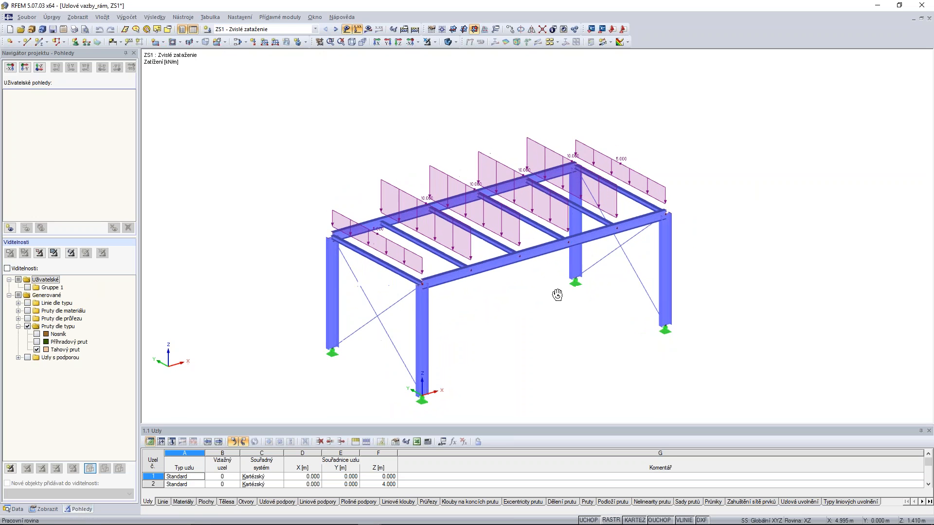
pyautogui.click(335, 29)
pyautogui.keyDown('ctrl'); pyautogui.moveTo(570, 298); pyautogui.dragTo(538, 327, button='middle'); pyautogui.keyUp('ctrl')
pyautogui.click(336, 29)
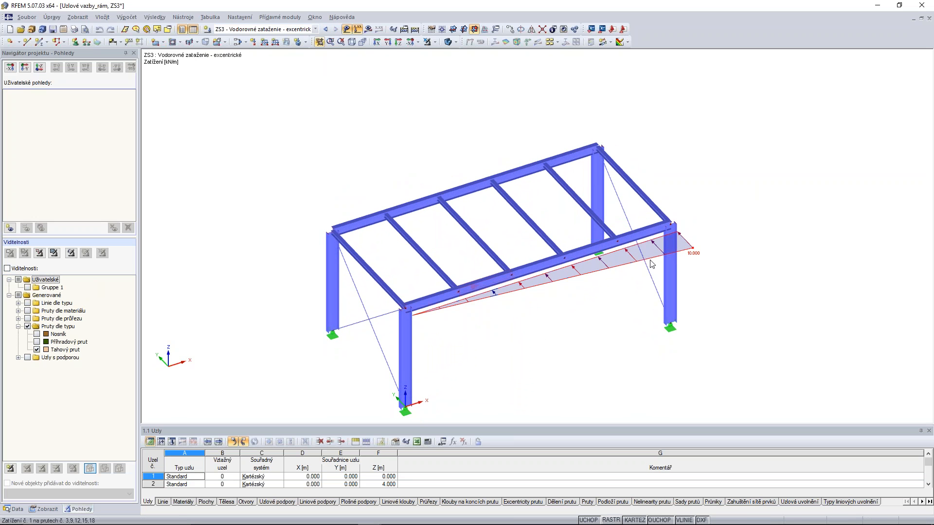
# Calculate all load cases of the frame without nodal constraints and dismiss the warnings.
pyautogui.click(415, 30)
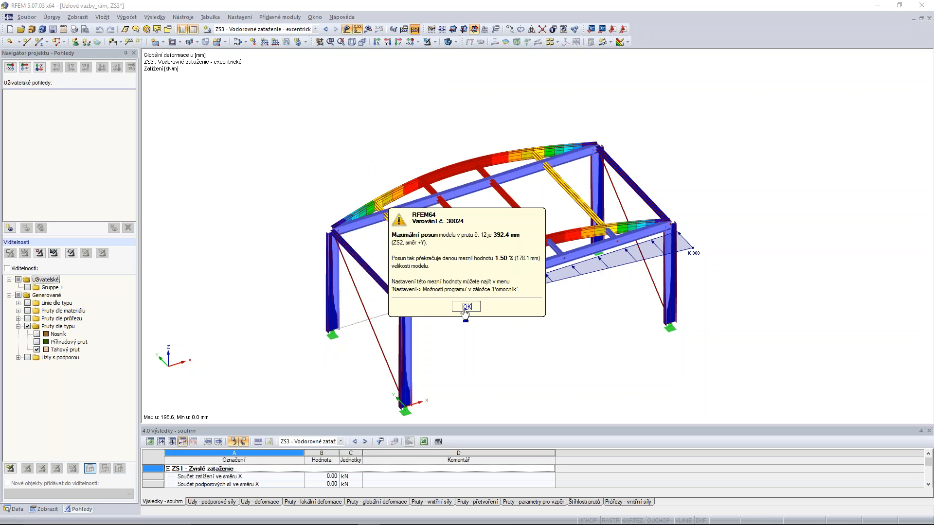
pyautogui.click(467, 306)
pyautogui.click(463, 306)
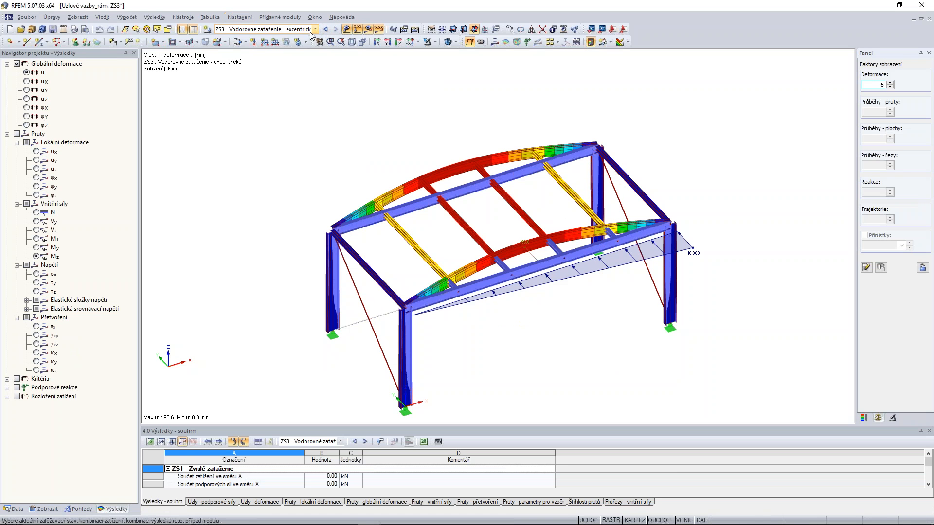
# Examine the global deformation of the frame for ZS1 and ZS2, with the colour scale shown for ZS2.
pyautogui.click(275, 30)
pyautogui.click(290, 38)
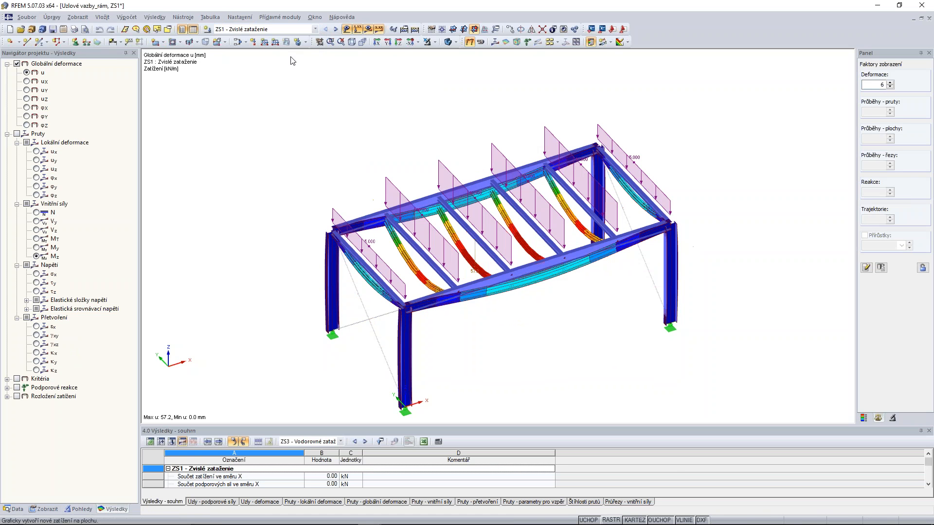
pyautogui.keyDown('ctrl'); pyautogui.moveTo(576, 327); pyautogui.dragTo(620, 289, button='middle'); pyautogui.keyUp('ctrl')
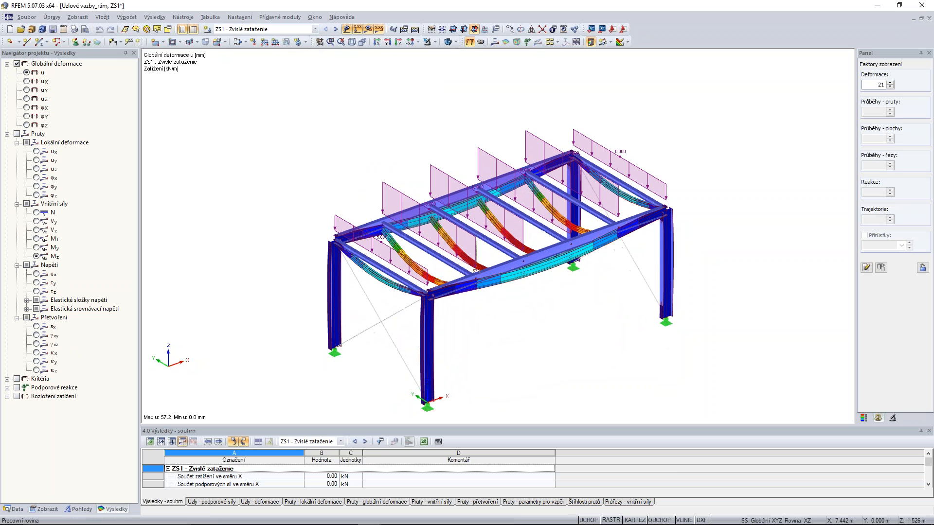
pyautogui.click(336, 30)
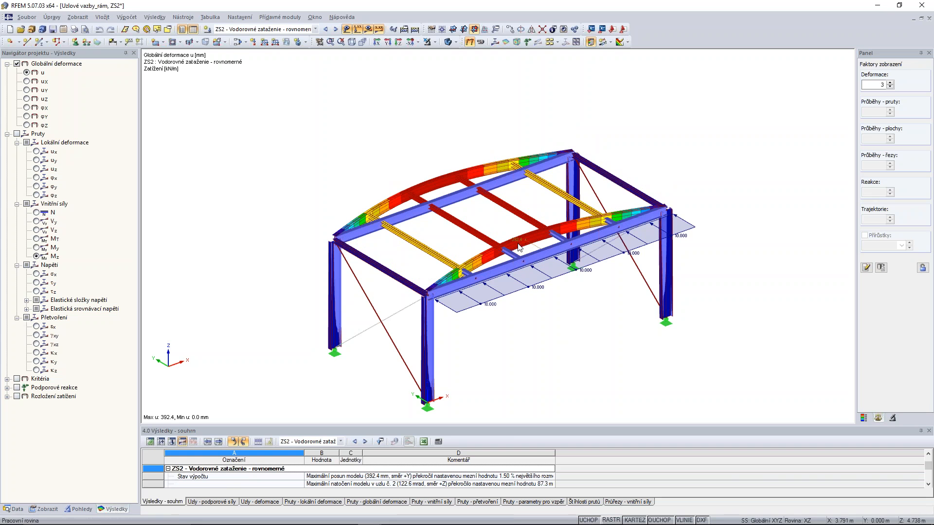
pyautogui.click(865, 419)
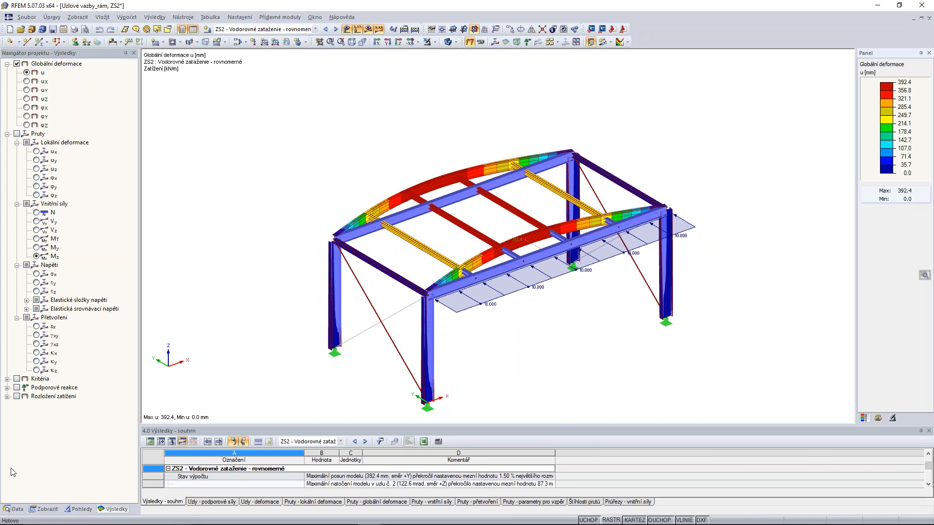
# Create a diaphragm nodal constraint (Vazba diafragma) in the XY plane on the roof-level nodes 2,4,6,8-16.
pyautogui.click(18, 509)
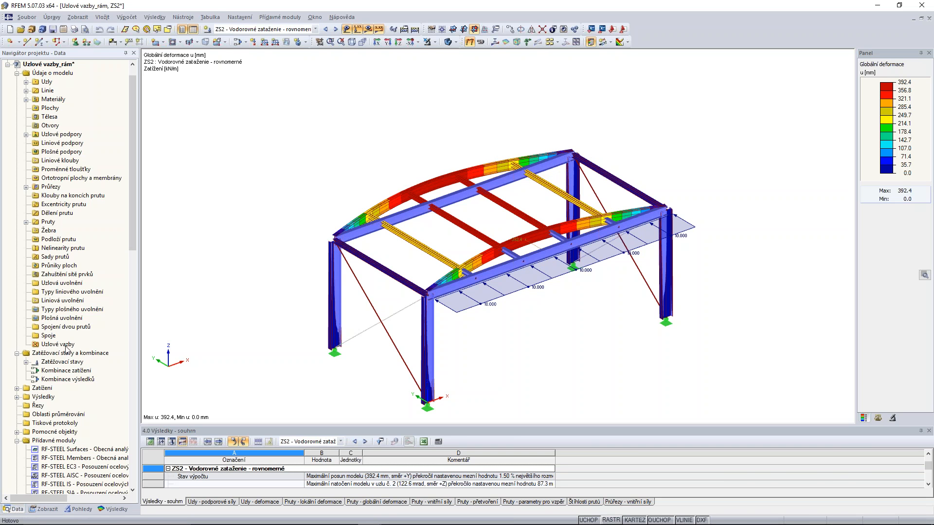
pyautogui.rightClick(57, 344)
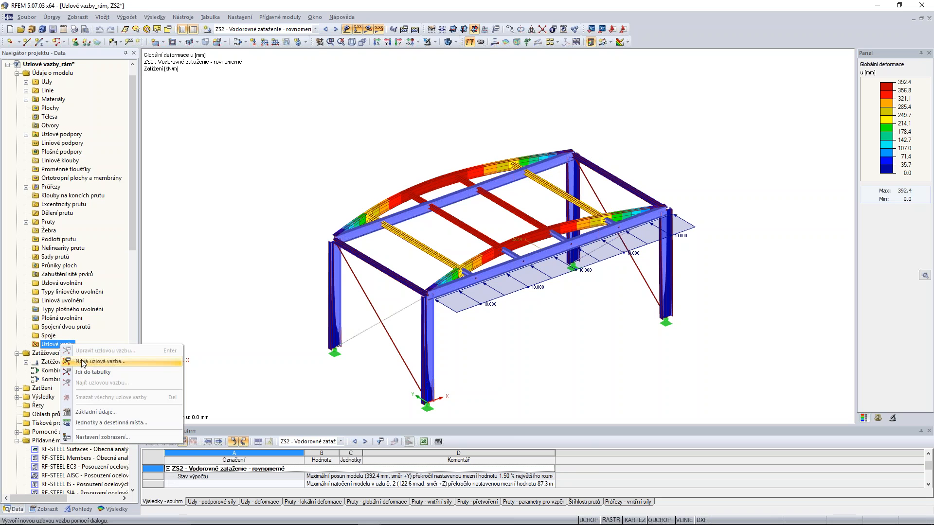
pyautogui.click(101, 361)
pyautogui.moveTo(414, 166); pyautogui.dragTo(355, 82)
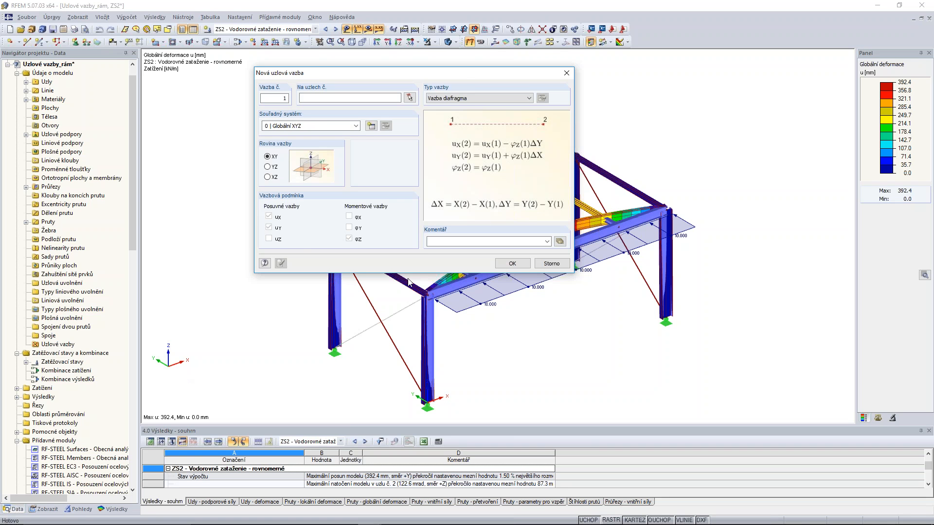
pyautogui.moveTo(466, 76); pyautogui.dragTo(504, 132)
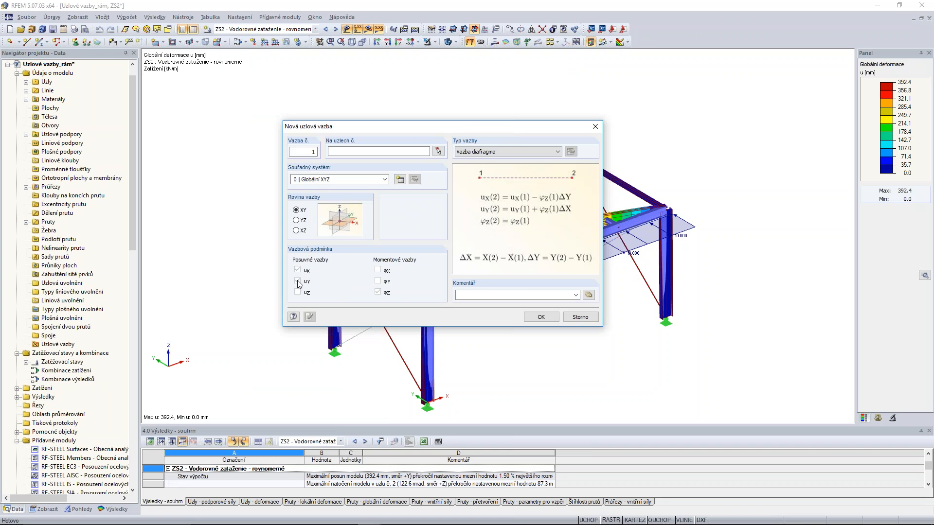
pyautogui.click(438, 152)
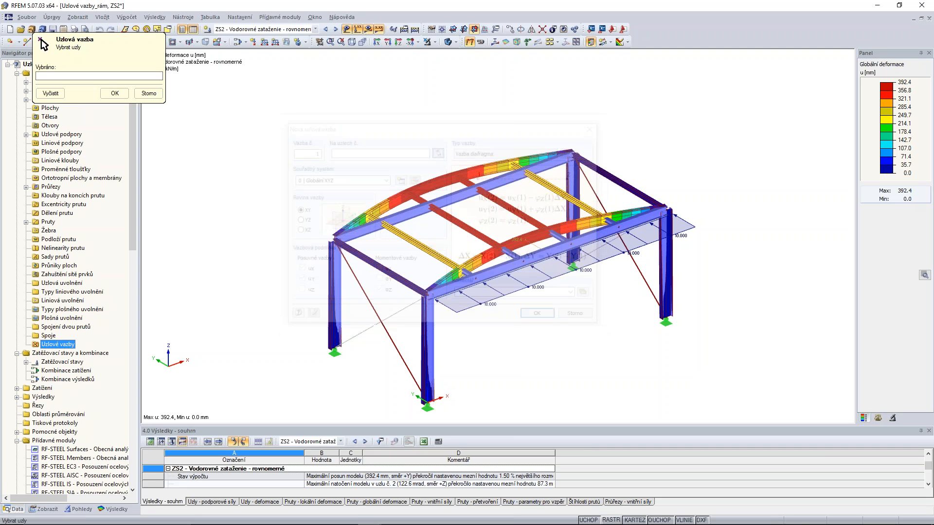
pyautogui.keyDown('ctrl'); pyautogui.moveTo(563, 248); pyautogui.dragTo(557, 251, button='middle'); pyautogui.keyUp('ctrl')
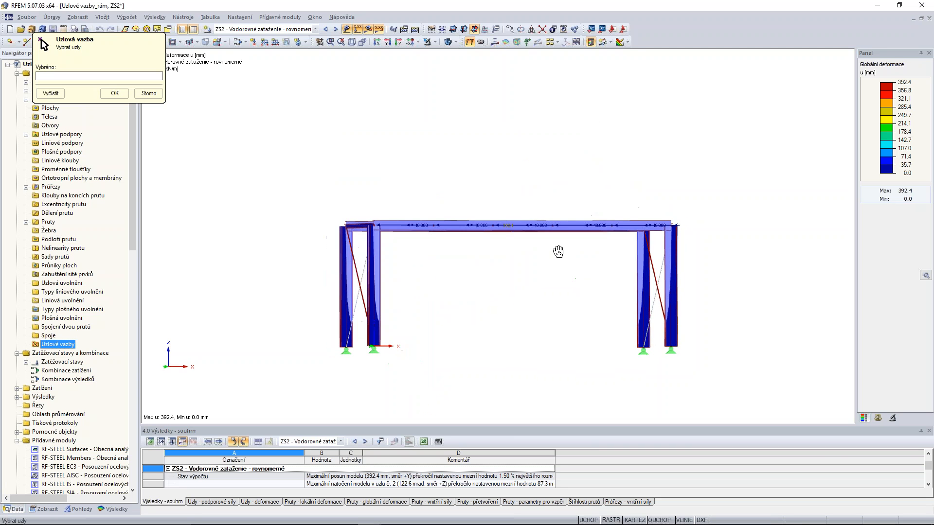
pyautogui.moveTo(296, 189); pyautogui.dragTo(724, 249)
pyautogui.keyDown('ctrl'); pyautogui.moveTo(619, 238); pyautogui.dragTo(603, 279, button='middle'); pyautogui.keyUp('ctrl')
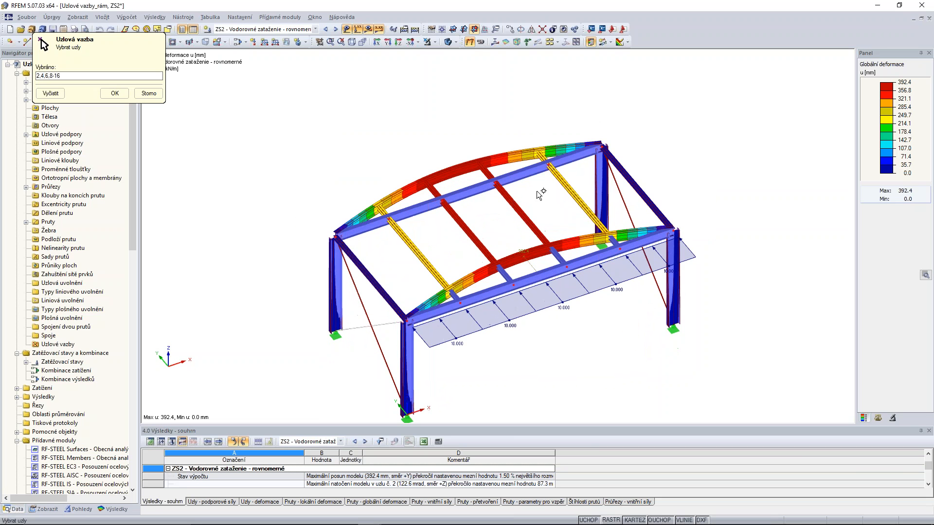
pyautogui.click(114, 94)
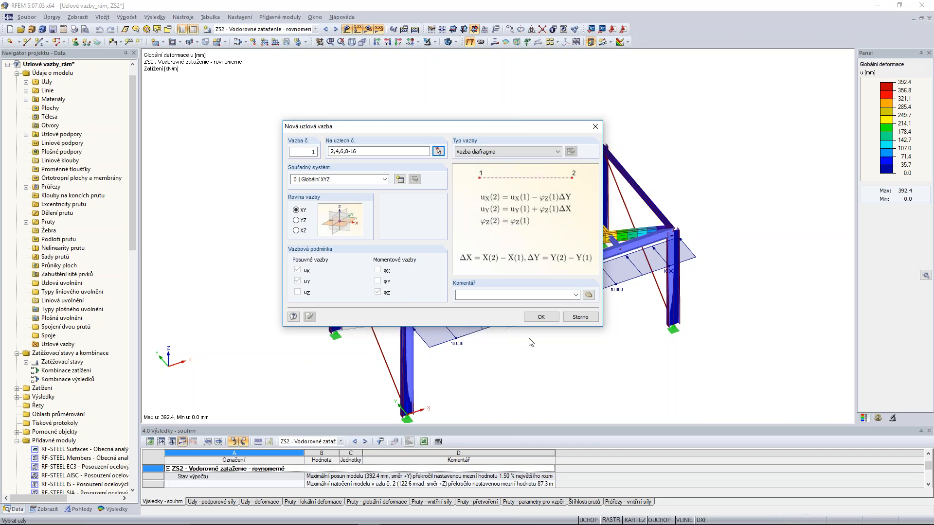
pyautogui.click(541, 318)
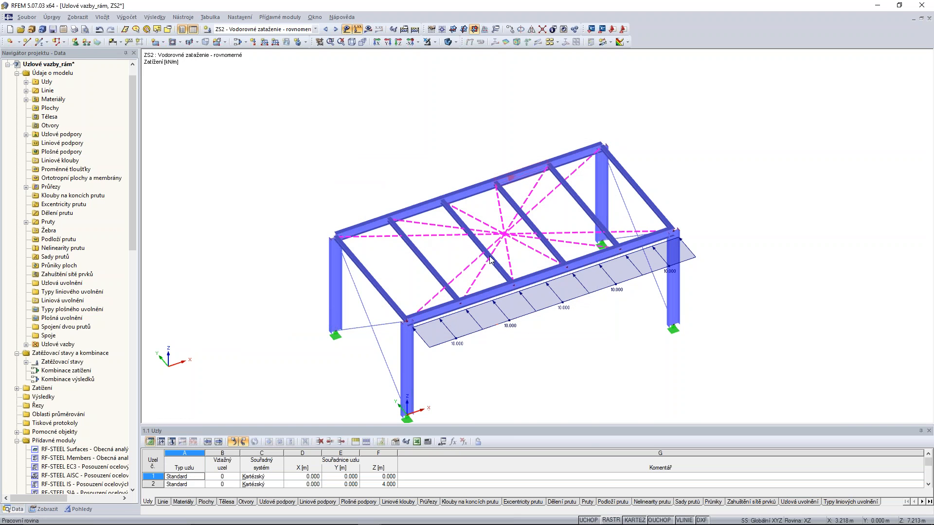
# Recalculate all load cases with the diaphragm constraint and display the global deformation for ZS1.
pyautogui.moveTo(588, 362)
pyautogui.keyDown('ctrl'); pyautogui.mouseDown(button='middle')
pyautogui.moveTo(681, 308)
pyautogui.moveTo(610, 360)
pyautogui.moveTo(583, 364)
pyautogui.mouseUp(button='middle'); pyautogui.keyUp('ctrl')
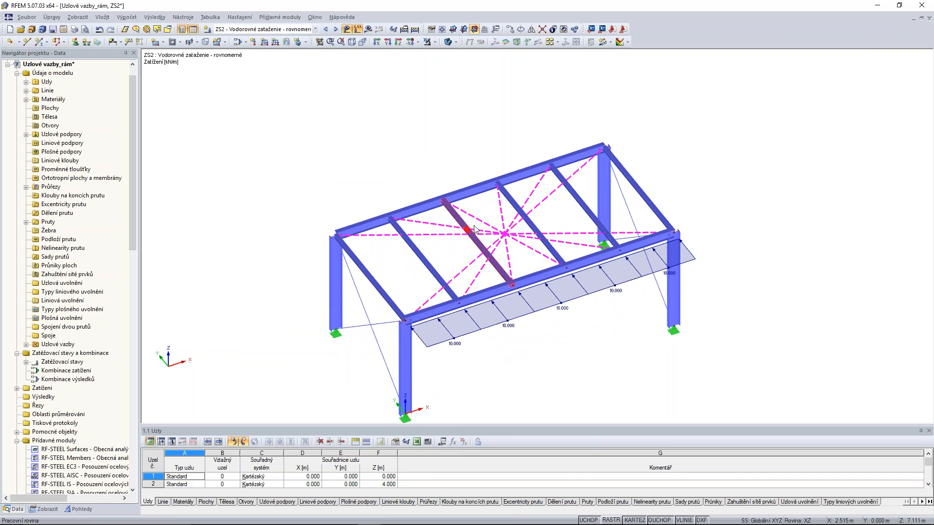
pyautogui.click(415, 30)
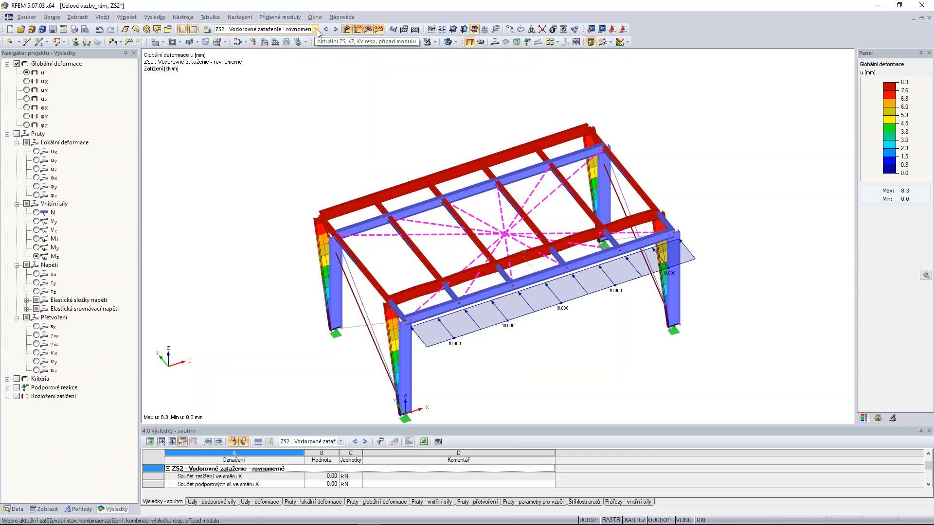
pyautogui.click(316, 29)
pyautogui.click(253, 37)
pyautogui.keyDown('ctrl'); pyautogui.moveTo(538, 335); pyautogui.dragTo(555, 287, button='middle'); pyautogui.keyUp('ctrl')
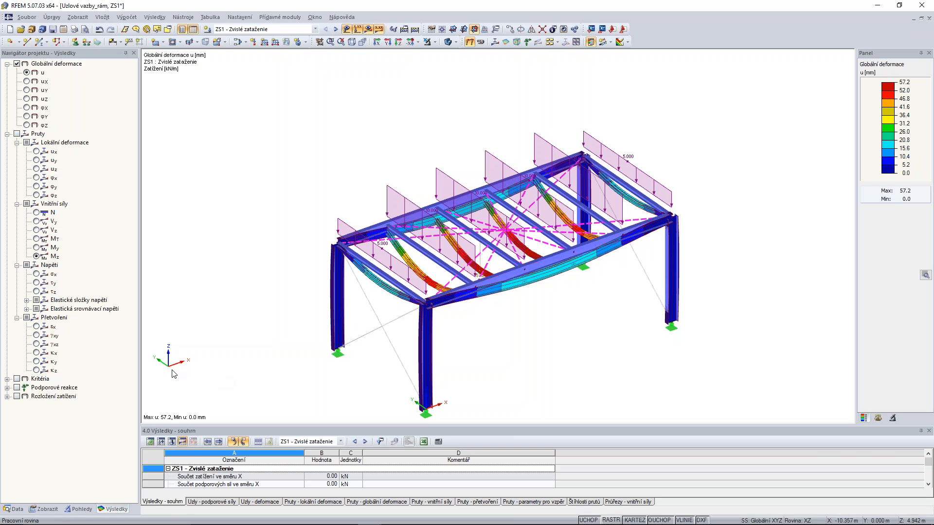
# Examine the global deformation of the constrained frame under the uniform horizontal load case ZS2 from several directions.
pyautogui.click(335, 29)
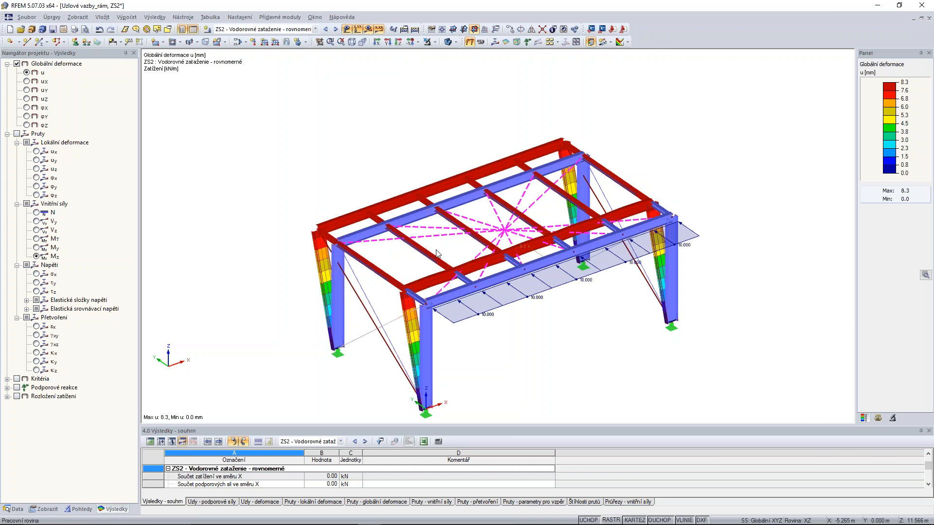
pyautogui.keyDown('ctrl'); pyautogui.moveTo(590, 316); pyautogui.dragTo(640, 325, button='middle'); pyautogui.keyUp('ctrl')
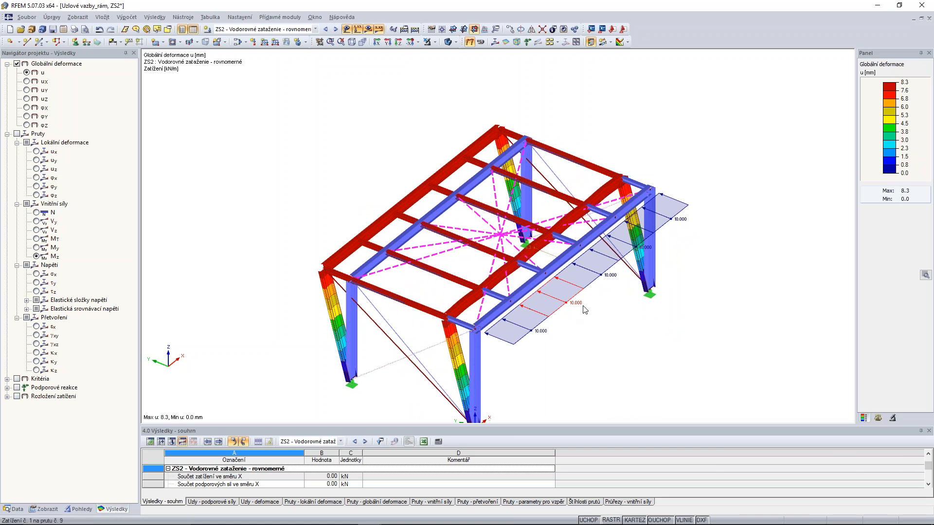
pyautogui.moveTo(682, 303); pyautogui.dragTo(669, 306, button='middle')
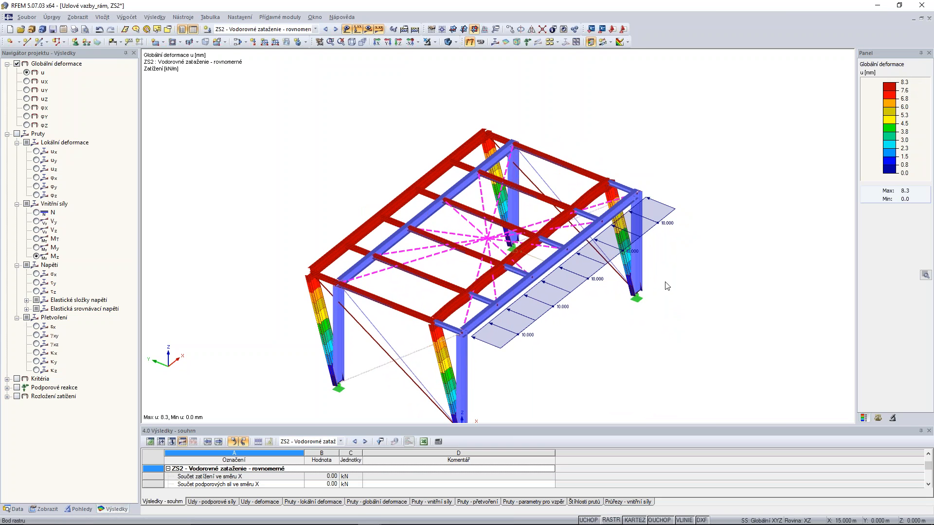
pyautogui.keyDown('ctrl'); pyautogui.moveTo(645, 338); pyautogui.dragTo(540, 324, button='middle'); pyautogui.keyUp('ctrl')
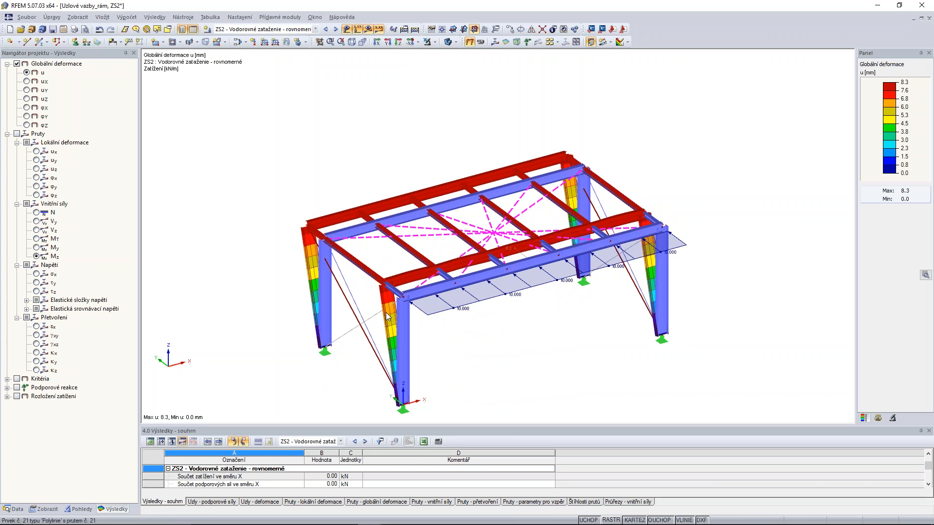
pyautogui.keyDown('ctrl'); pyautogui.moveTo(356, 303); pyautogui.dragTo(373, 285, button='middle'); pyautogui.keyUp('ctrl')
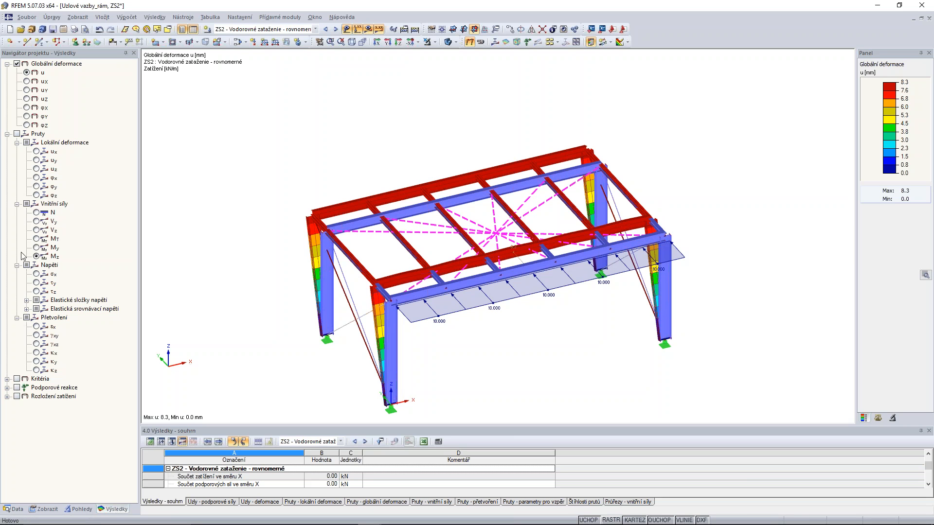
# Display the Mz internal forces of the members for ZS2 and examine them along the loaded beam.
pyautogui.click(37, 256)
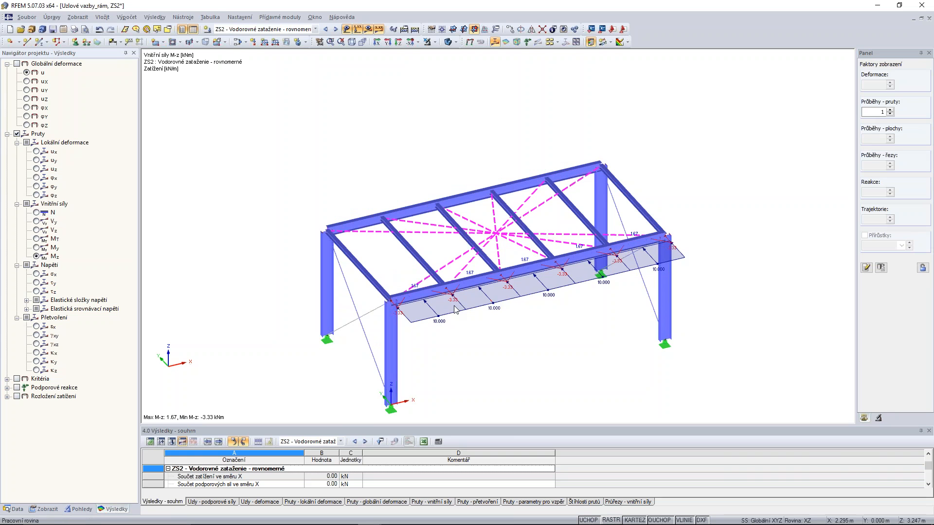
pyautogui.scroll(2, 456, 297)
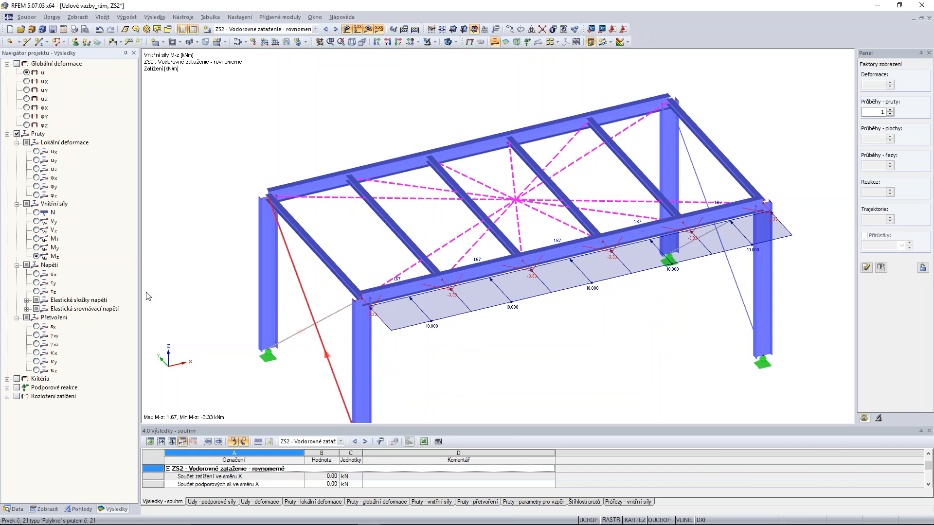
# Compare the My and Mz member moments along the loaded roof beam for load case ZS2.
pyautogui.click(37, 247)
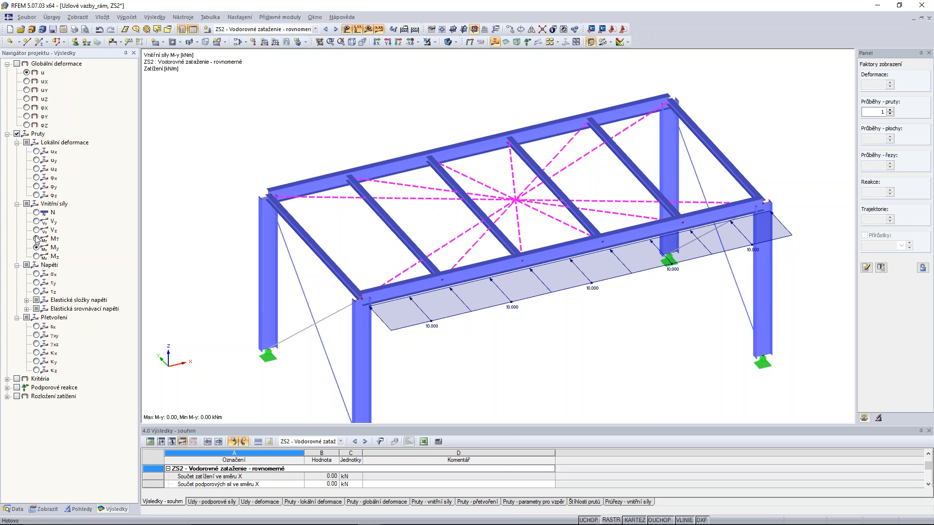
pyautogui.click(37, 258)
pyautogui.keyDown('ctrl'); pyautogui.moveTo(474, 337); pyautogui.dragTo(470, 293, button='middle'); pyautogui.keyUp('ctrl')
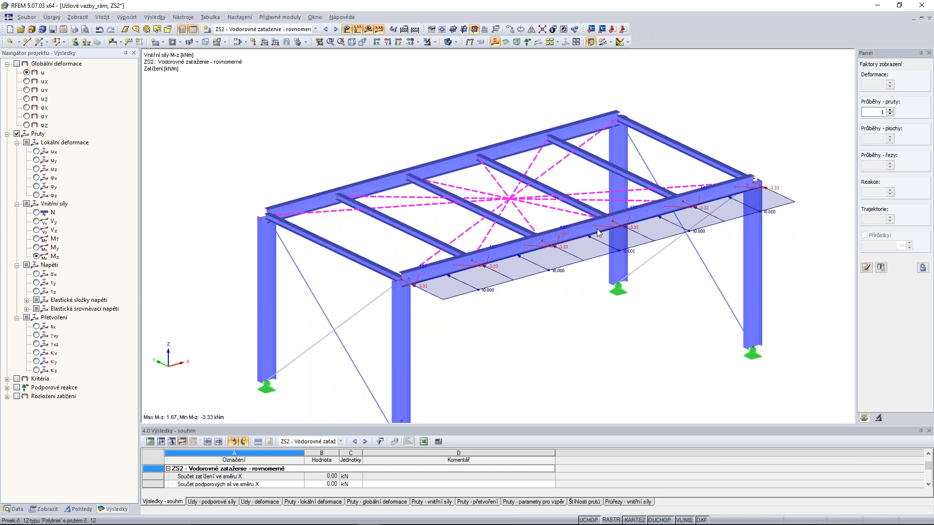
pyautogui.keyDown('ctrl'); pyautogui.moveTo(648, 269); pyautogui.dragTo(614, 297, button='middle'); pyautogui.keyUp('ctrl')
# Display the My member moments for the vertical load case ZS1 and examine them on the beams and columns.
pyautogui.click(37, 248)
pyautogui.click(326, 29)
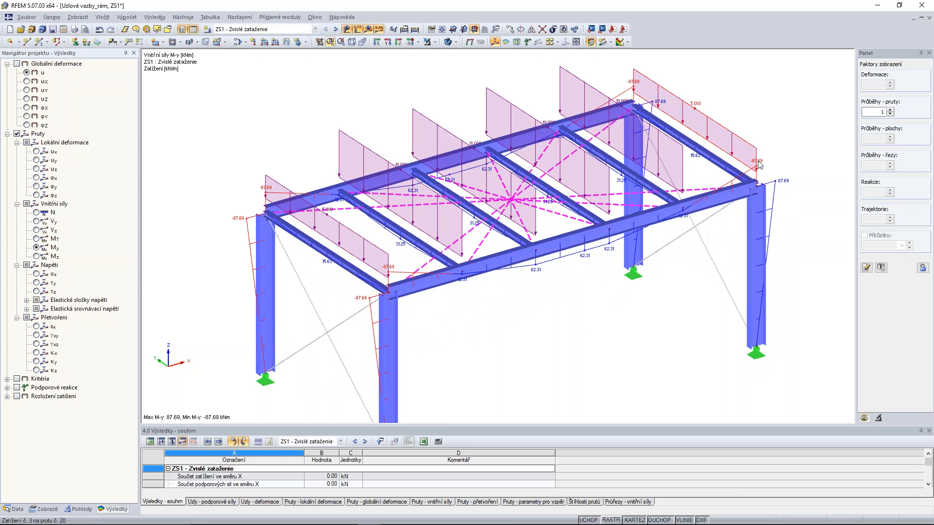
pyautogui.keyDown('ctrl'); pyautogui.moveTo(548, 325); pyautogui.dragTo(528, 351, button='middle'); pyautogui.keyUp('ctrl')
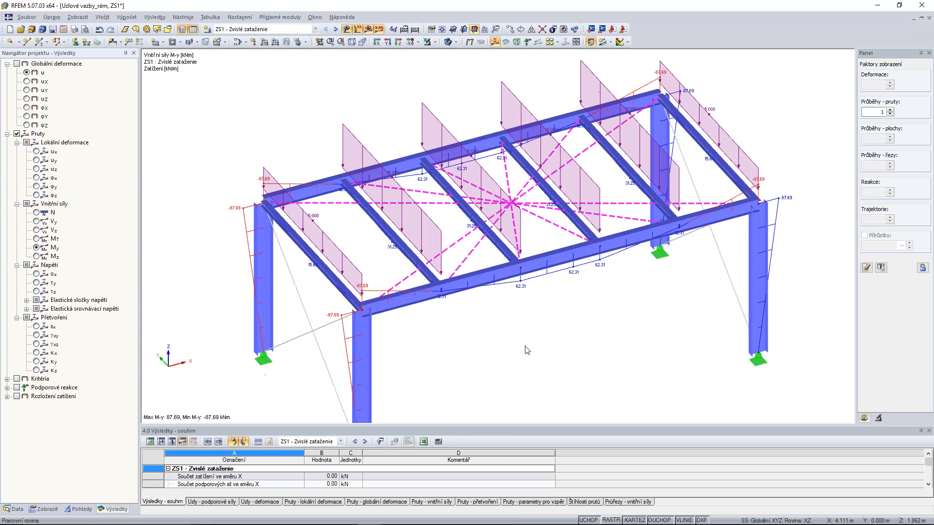
pyautogui.moveTo(386, 96); pyautogui.dragTo(374, 109, button='middle')
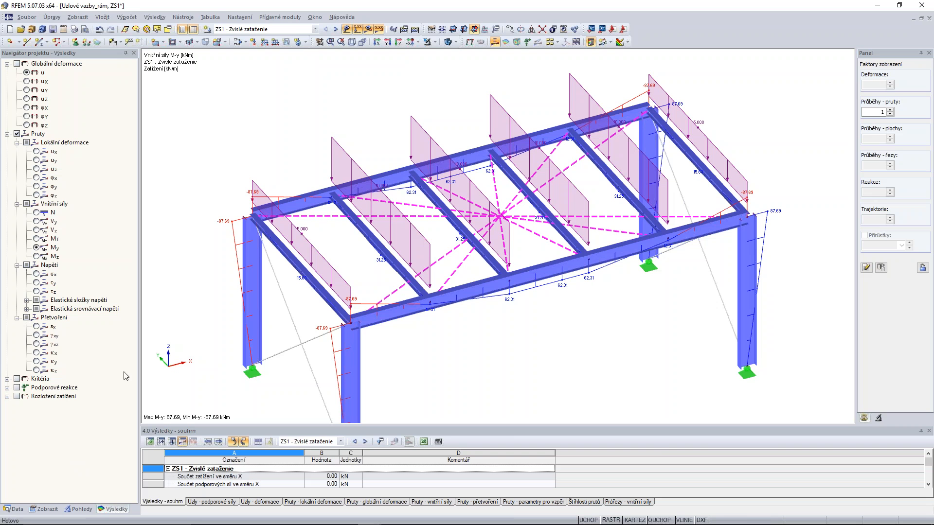
# Switch to the scaffold model Uzlové vazby_lešení, examine its structure, and check the properties of the lowest bracing diagonal.
pyautogui.hotkey('ctrl', 'Tab')
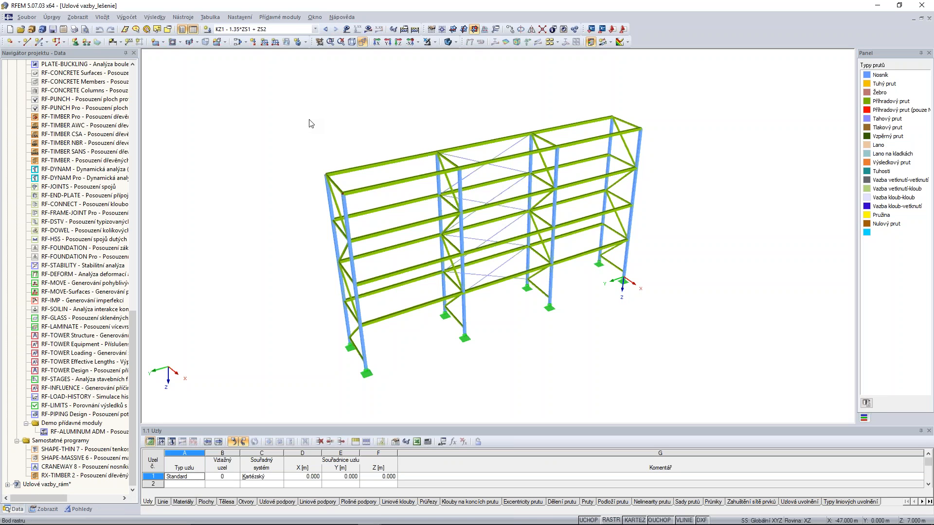
pyautogui.keyDown('ctrl'); pyautogui.moveTo(734, 157); pyautogui.dragTo(729, 195, button='middle'); pyautogui.keyUp('ctrl')
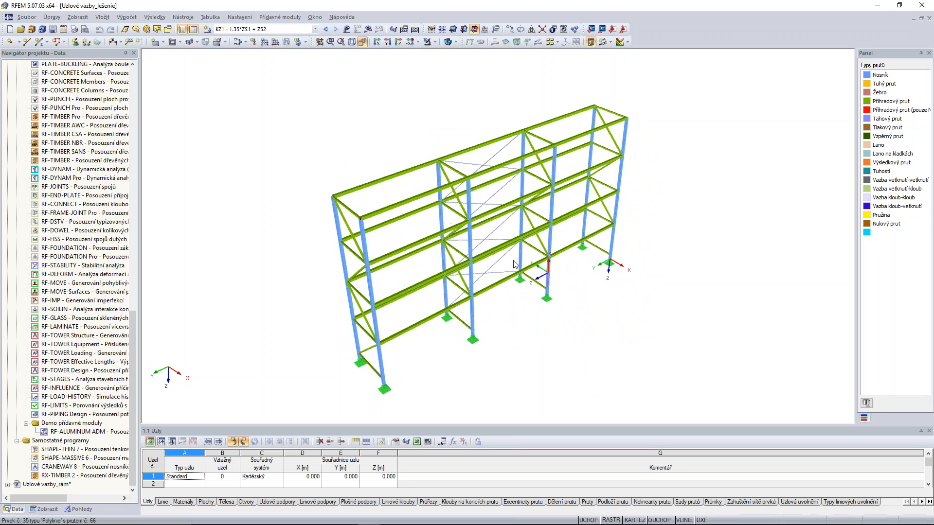
pyautogui.keyDown('ctrl'); pyautogui.moveTo(493, 333); pyautogui.dragTo(481, 320, button='middle'); pyautogui.keyUp('ctrl')
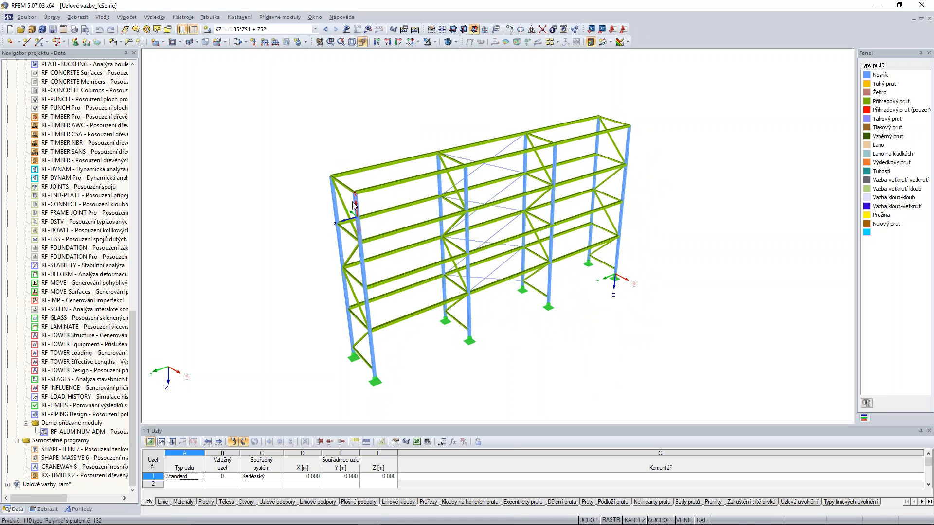
pyautogui.moveTo(358, 208)
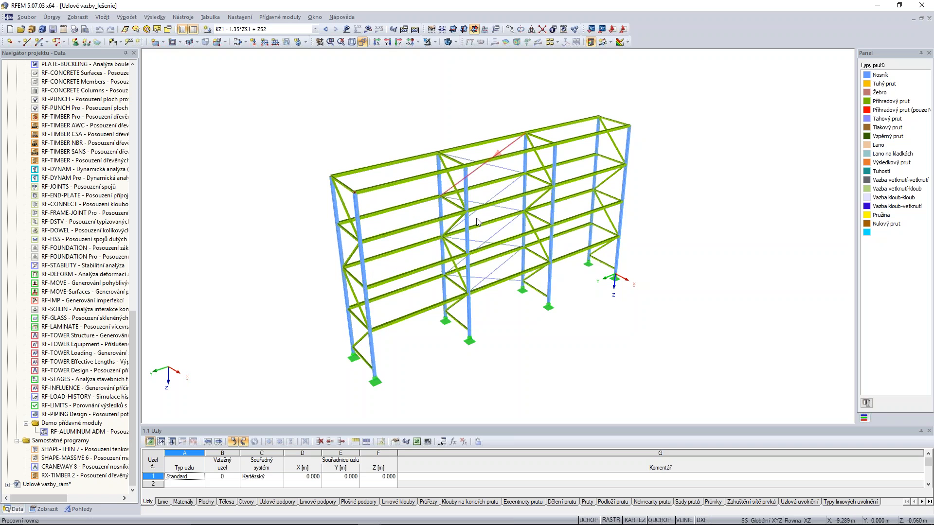
pyautogui.keyDown('ctrl'); pyautogui.moveTo(679, 142); pyautogui.dragTo(634, 171, button='middle'); pyautogui.keyUp('ctrl')
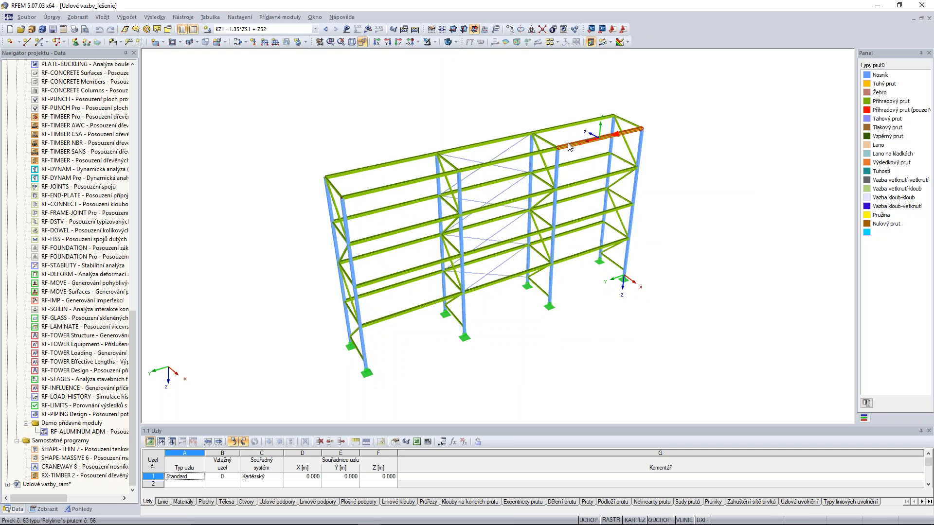
pyautogui.keyDown('ctrl'); pyautogui.moveTo(570, 146); pyautogui.dragTo(514, 268, button='middle'); pyautogui.keyUp('ctrl')
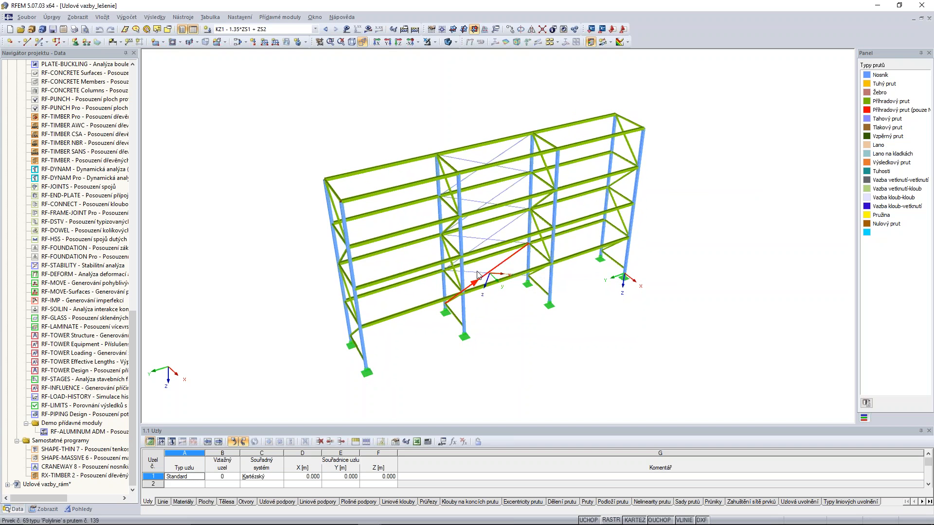
pyautogui.doubleClick(491, 273)
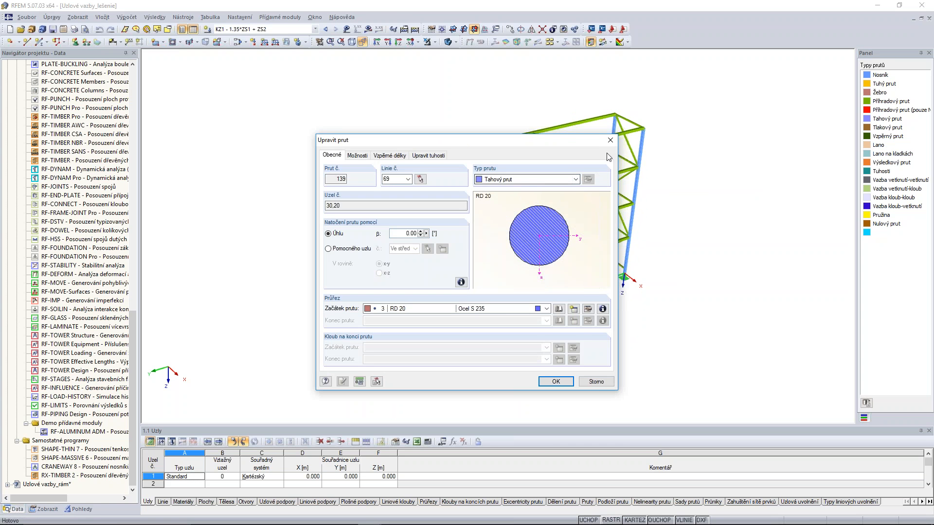
pyautogui.click(610, 140)
# Display the scaffold loads of ZS1, ZS2 and combination KZ1 in turn, and hide the loads again.
pyautogui.click(315, 29)
pyautogui.click(272, 37)
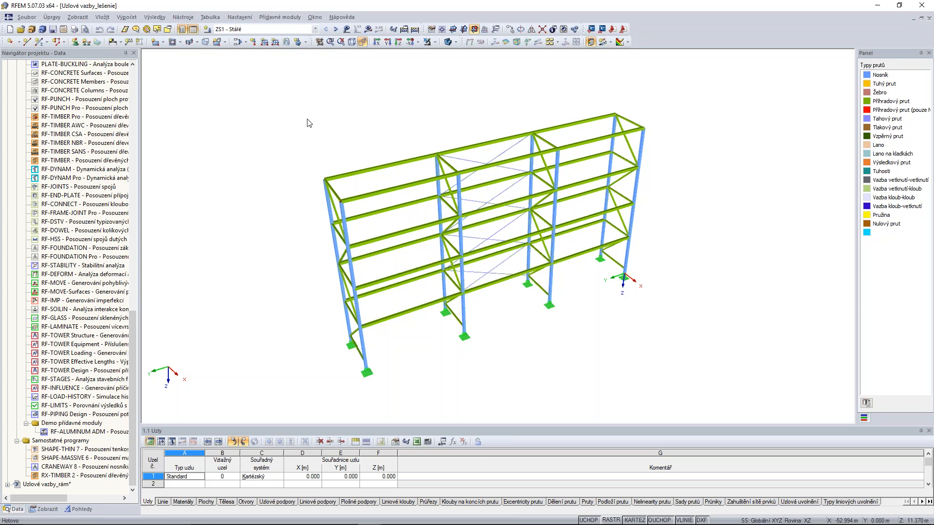
pyautogui.click(348, 30)
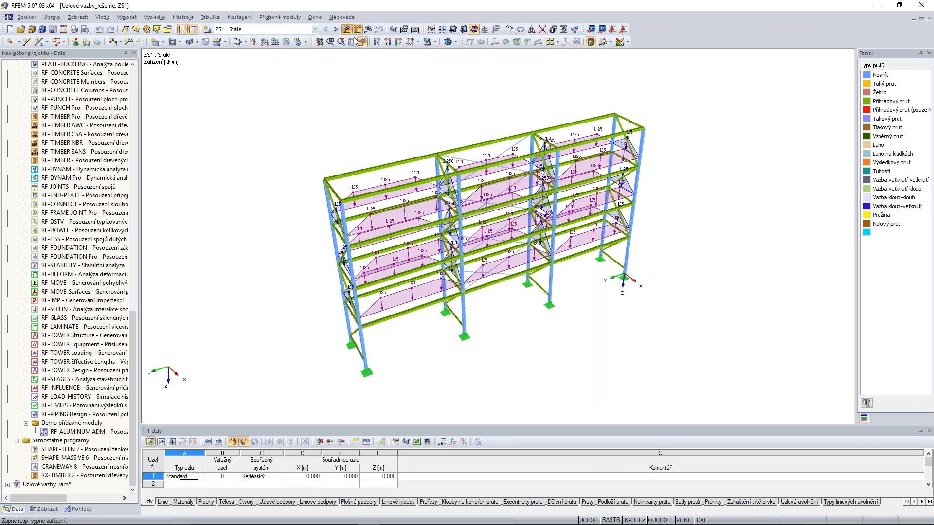
pyautogui.click(336, 29)
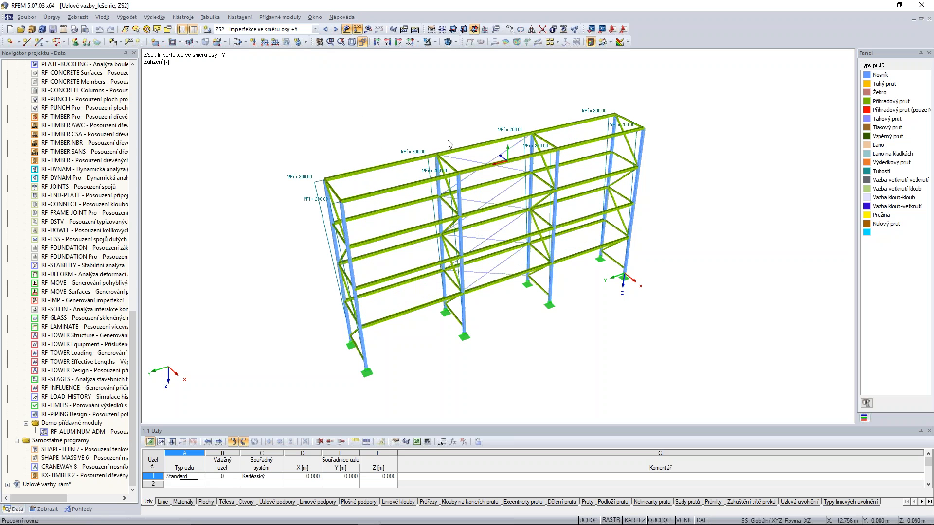
pyautogui.click(334, 29)
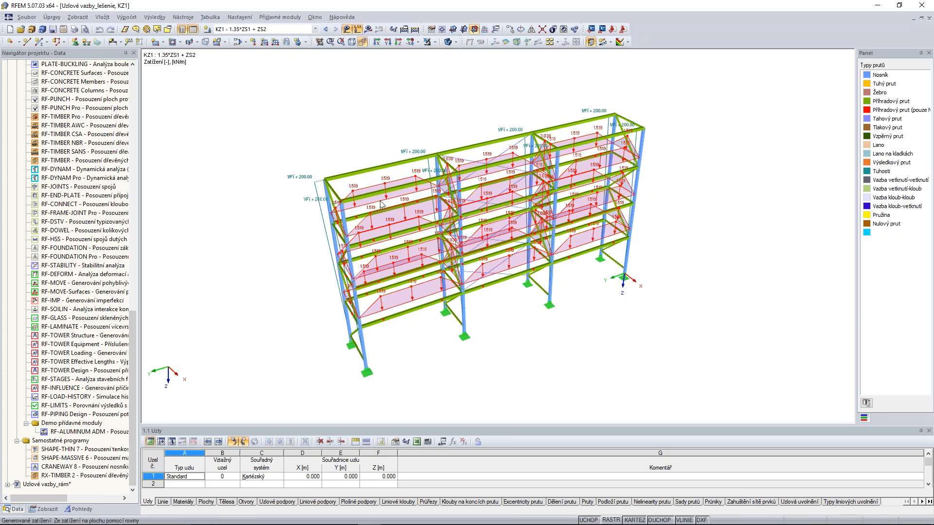
pyautogui.click(346, 29)
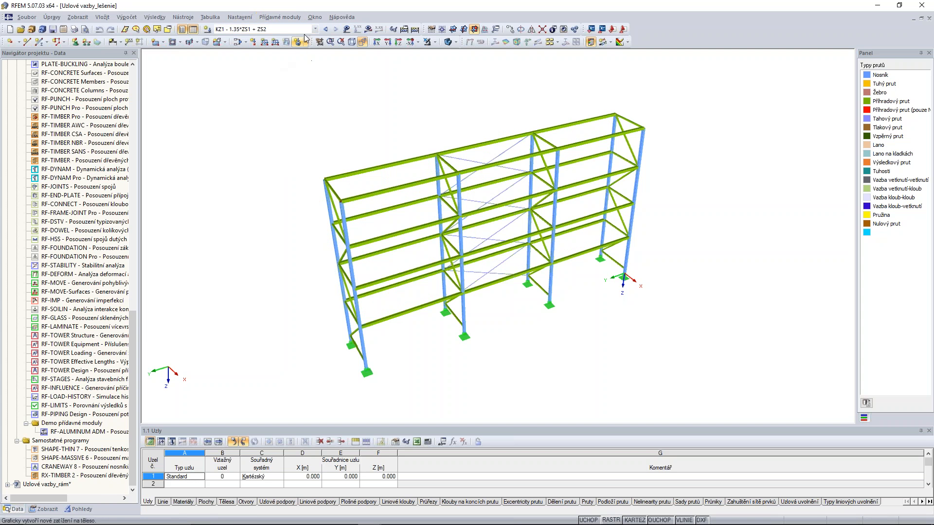
# Try to calculate load combination KZ1, read the calculation report, and inspect the marked node on the scaffold.
pyautogui.click(369, 31)
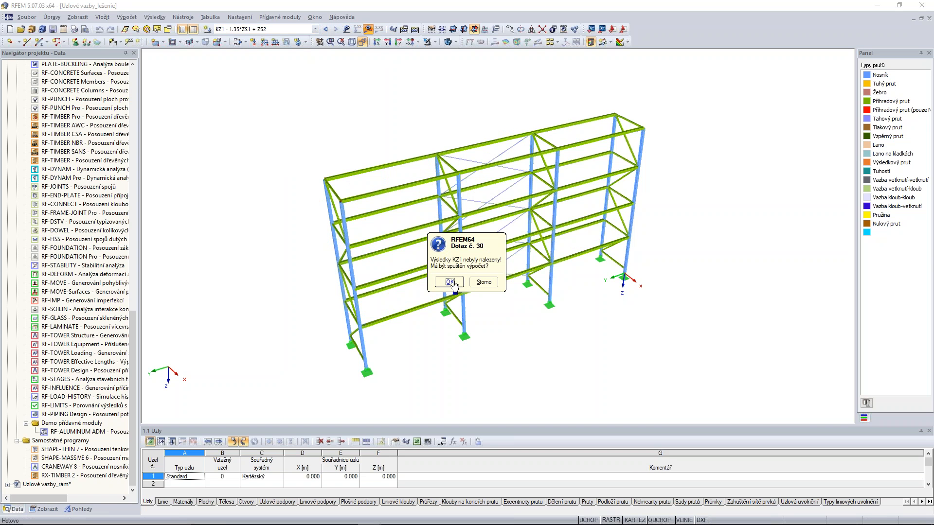
pyautogui.click(450, 282)
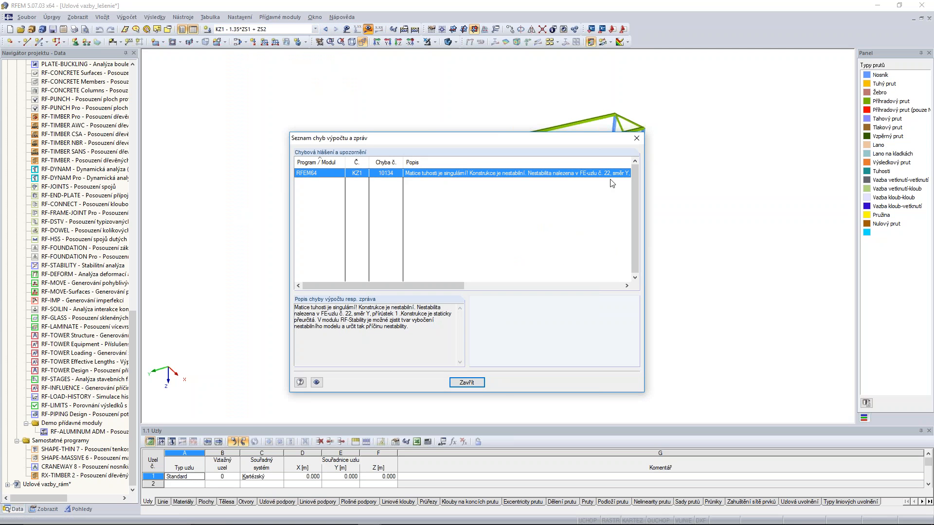
pyautogui.click(470, 383)
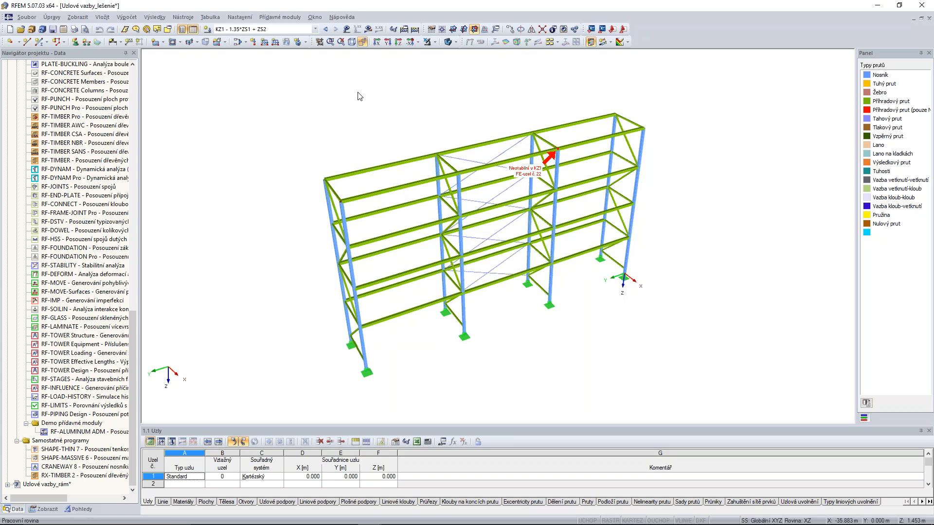
pyautogui.scroll(5, 562, 154)
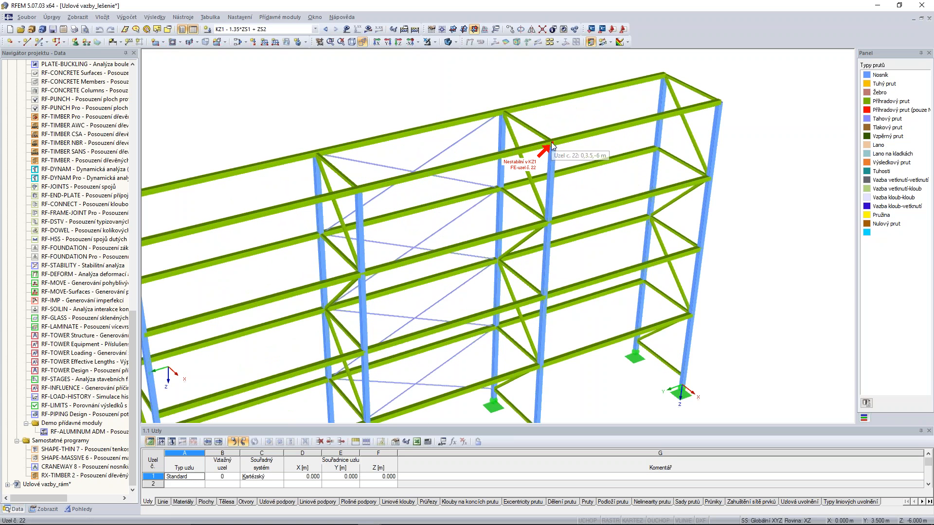
pyautogui.scroll(-4, 553, 142)
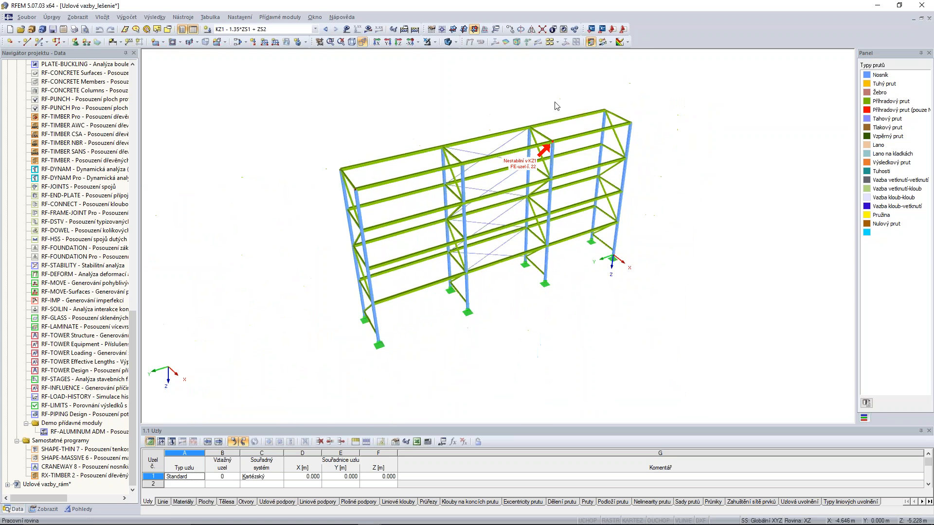
pyautogui.keyDown('ctrl'); pyautogui.moveTo(650, 118); pyautogui.dragTo(570, 187, button='middle'); pyautogui.keyUp('ctrl')
pyautogui.keyDown('ctrl'); pyautogui.moveTo(679, 141); pyautogui.dragTo(653, 155, button='middle'); pyautogui.keyUp('ctrl')
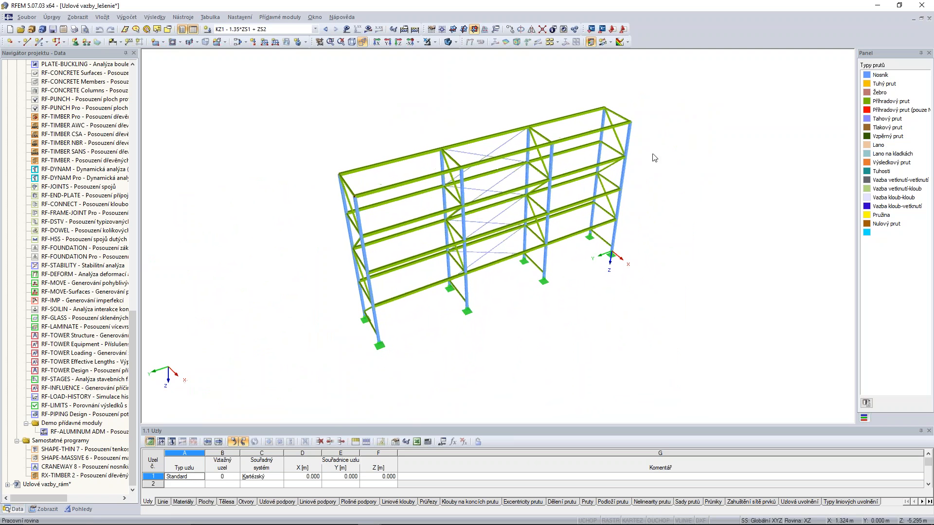
# Set the analysis method of load combination KZ1 to first order, geometrically linear (I. řád).
pyautogui.click(236, 43)
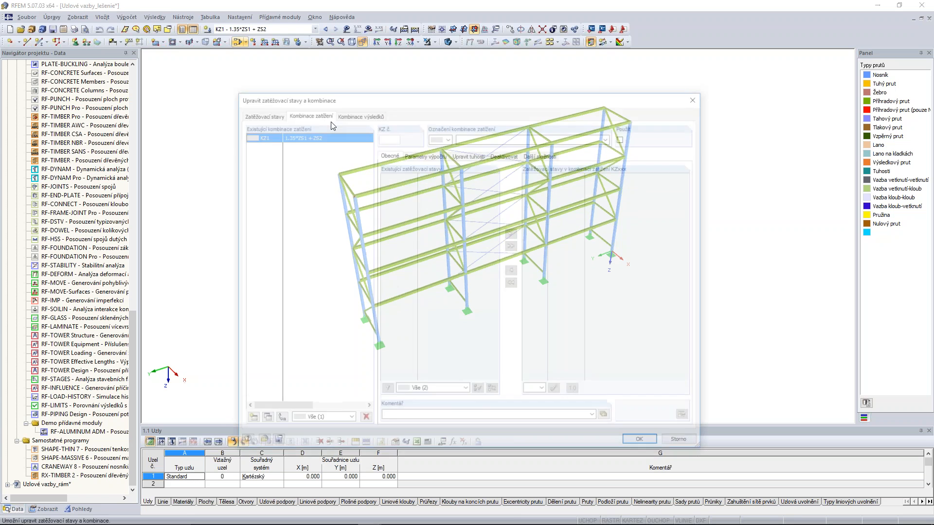
pyautogui.click(423, 155)
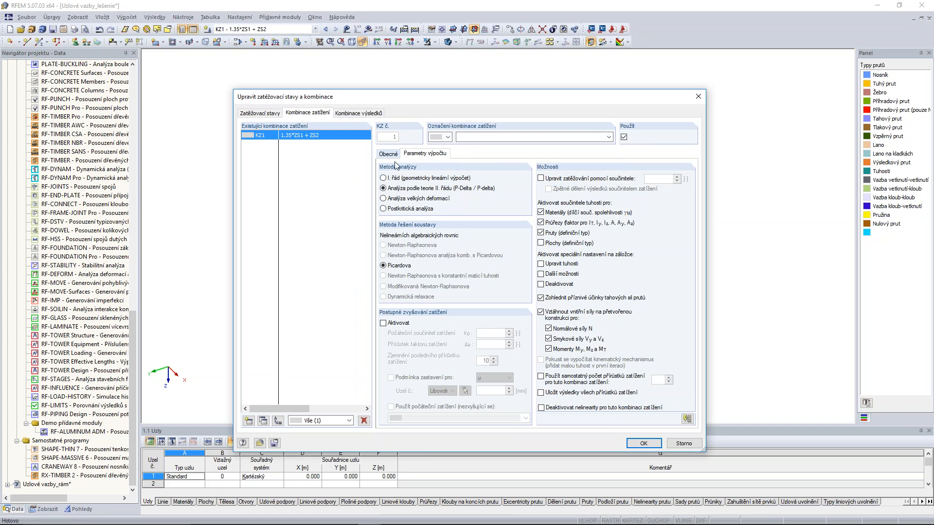
pyautogui.click(384, 178)
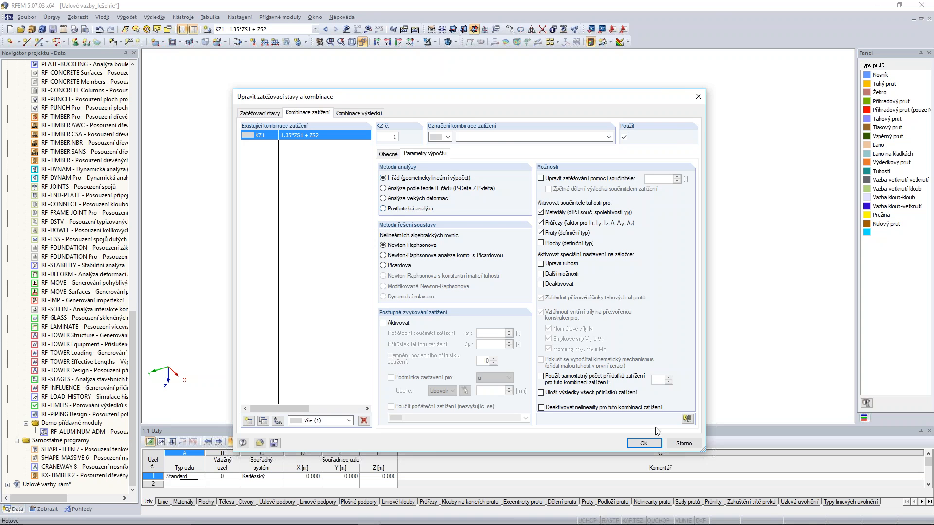
pyautogui.click(647, 443)
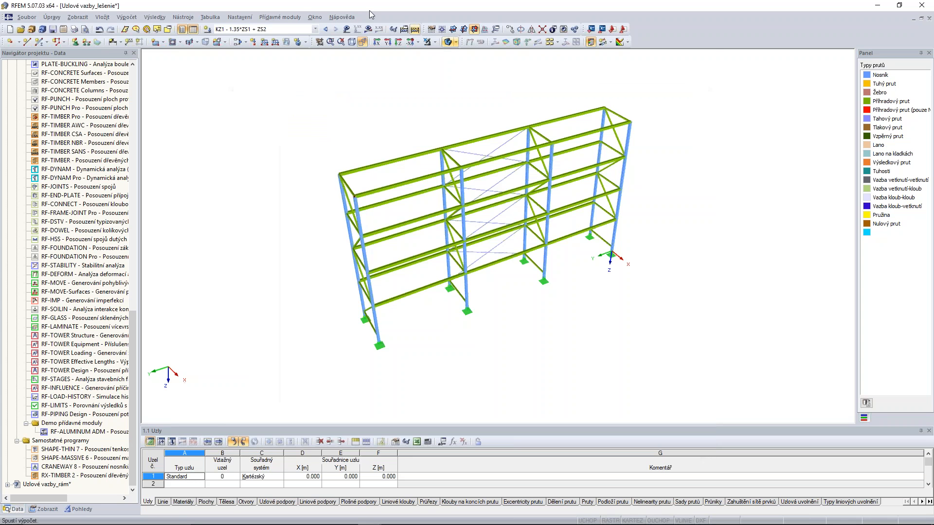
# Try to calculate KZ1 with the first-order method, read the full report description, and examine the marked node.
pyautogui.click(368, 29)
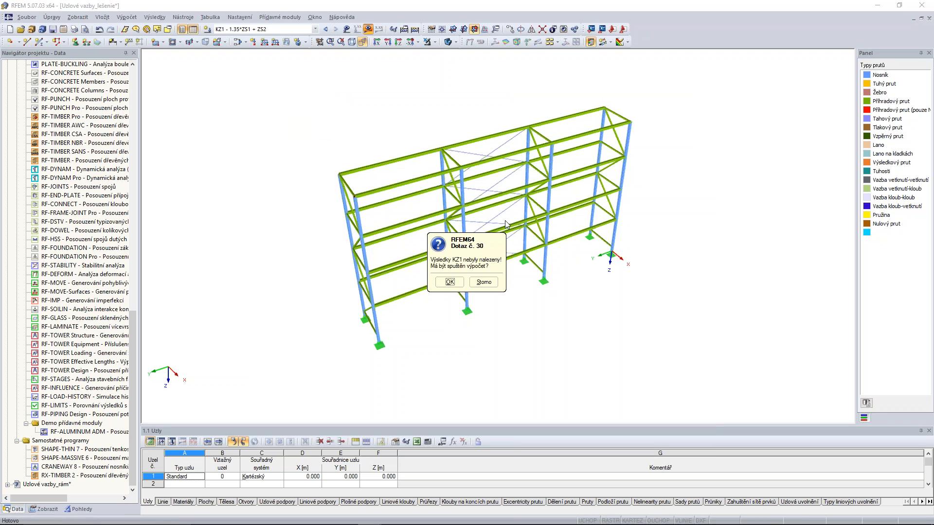
pyautogui.click(450, 283)
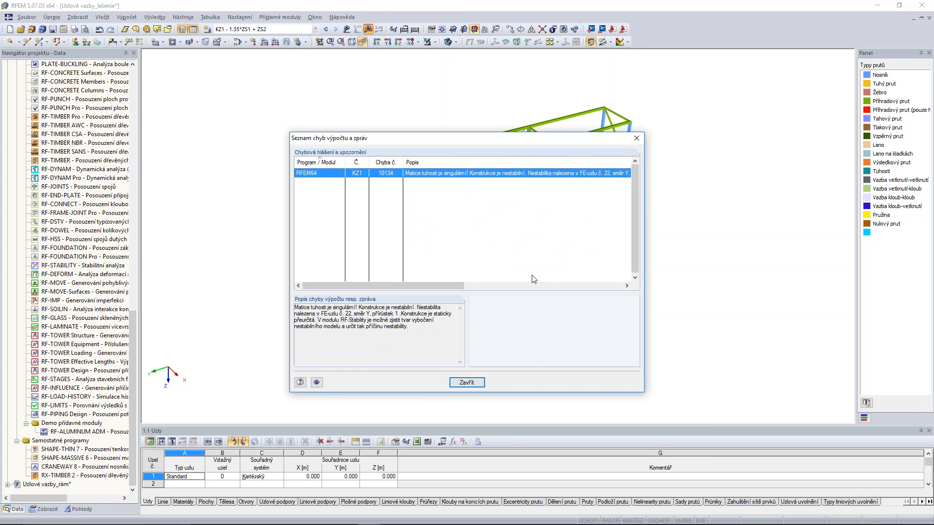
pyautogui.moveTo(455, 288); pyautogui.dragTo(497, 260)
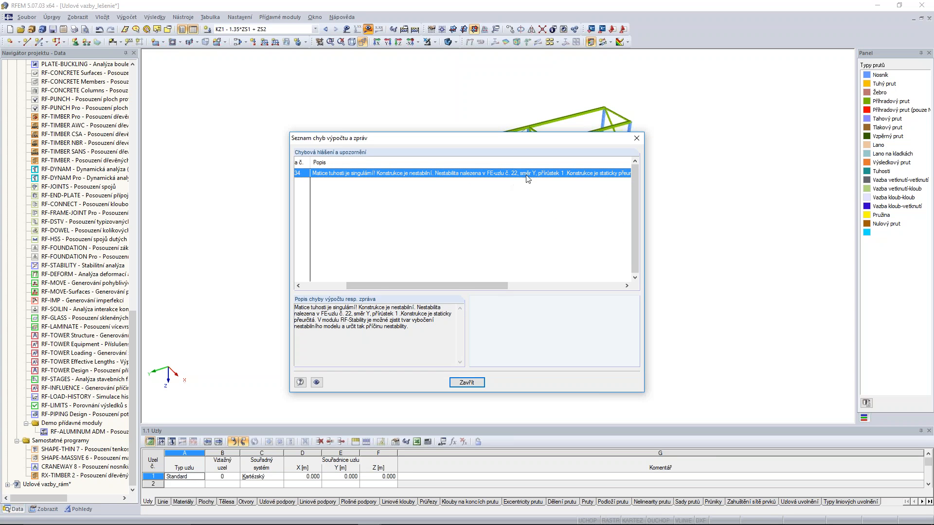
pyautogui.click(467, 383)
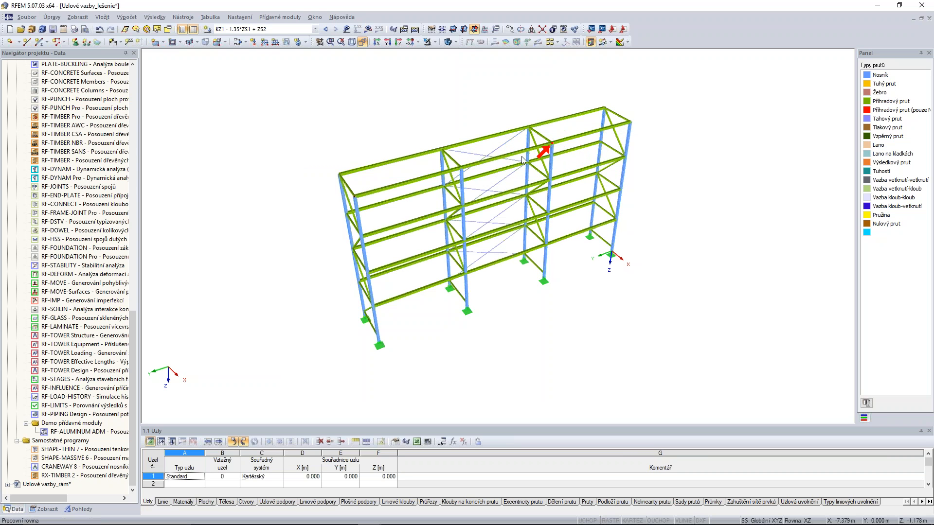
pyautogui.keyDown('ctrl'); pyautogui.moveTo(692, 157); pyautogui.dragTo(673, 127, button='middle'); pyautogui.keyUp('ctrl')
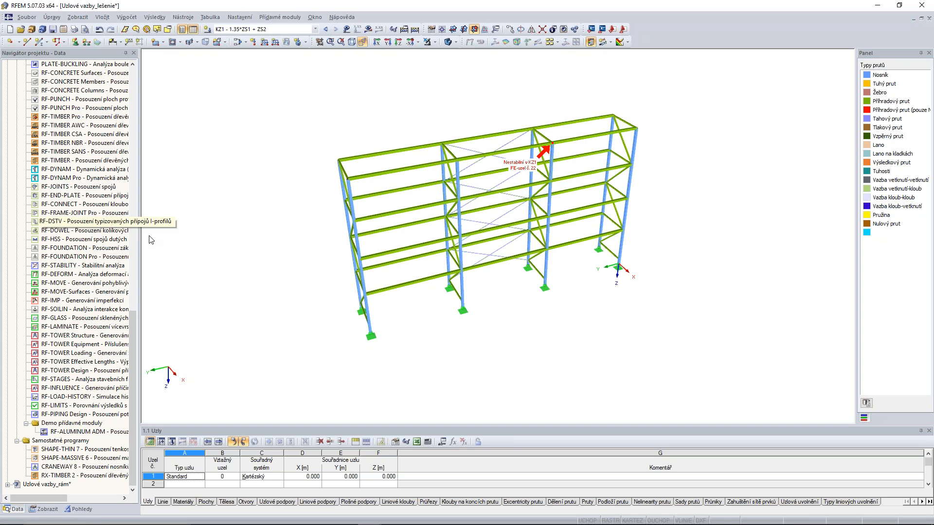
# Open the RF-STABILITY add-on module for the scaffold model.
pyautogui.moveTo(135, 344); pyautogui.dragTo(138, 305)
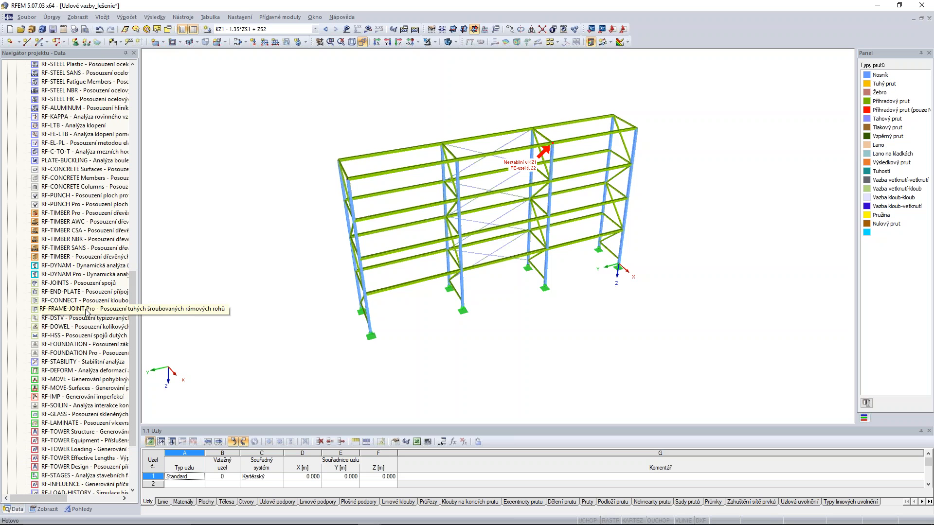
pyautogui.click(84, 362)
pyautogui.doubleClick(83, 362)
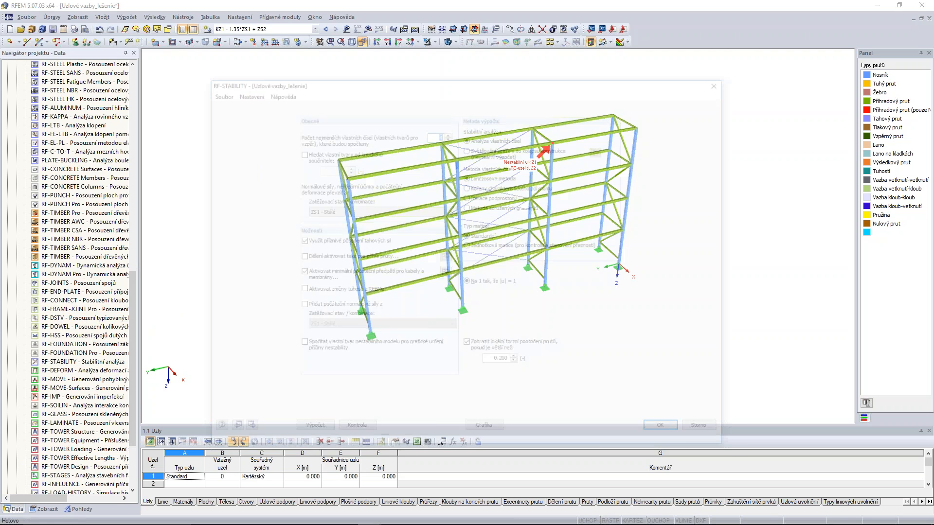
pyautogui.moveTo(439, 85); pyautogui.dragTo(395, 65)
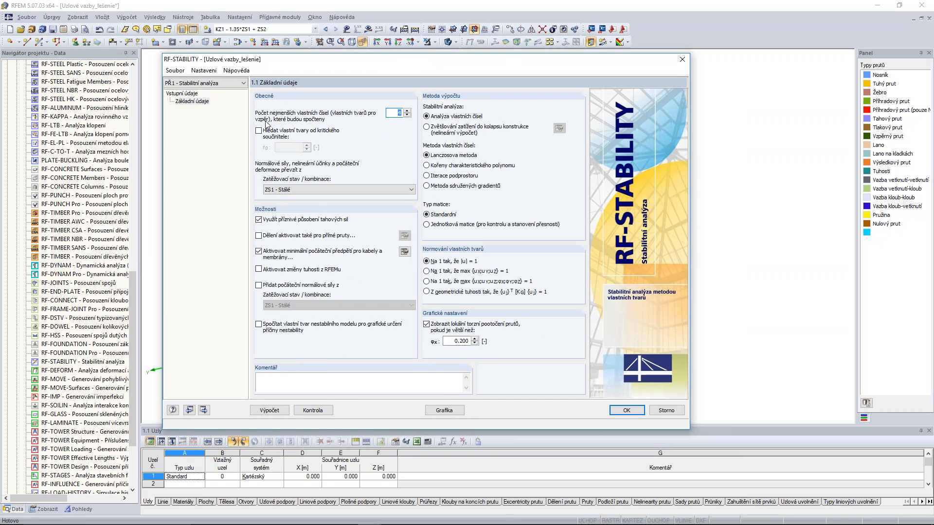
# Set KZ1 as the load combination, enable calculating the eigenvector of the unstable model, and run the stability analysis.
pyautogui.click(341, 190)
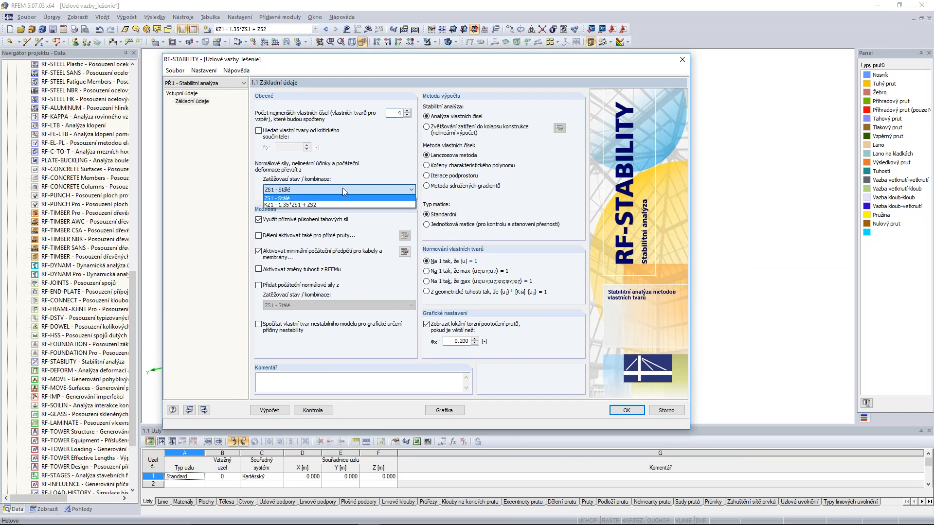
pyautogui.click(274, 205)
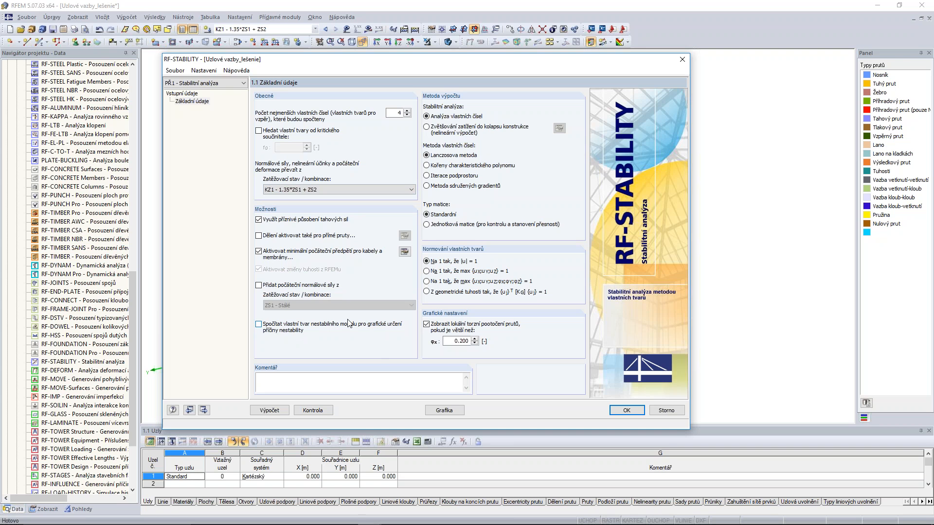
pyautogui.click(258, 324)
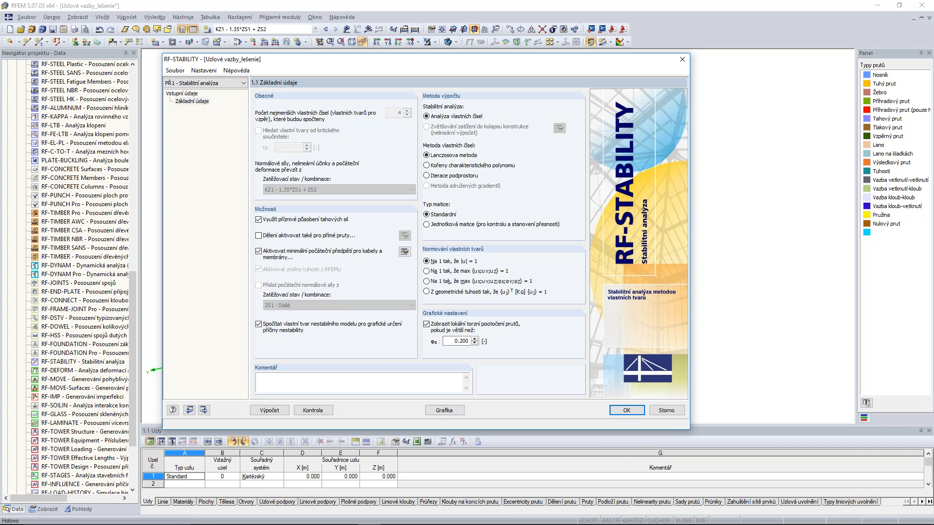
pyautogui.click(276, 413)
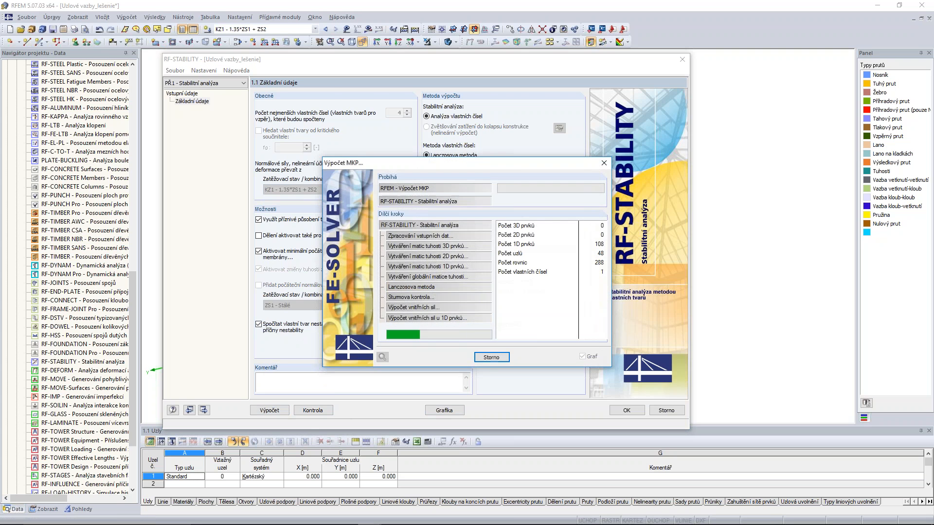
# Display the first mode shape graphically on the scaffold and examine it along with its display factors.
pyautogui.click(444, 411)
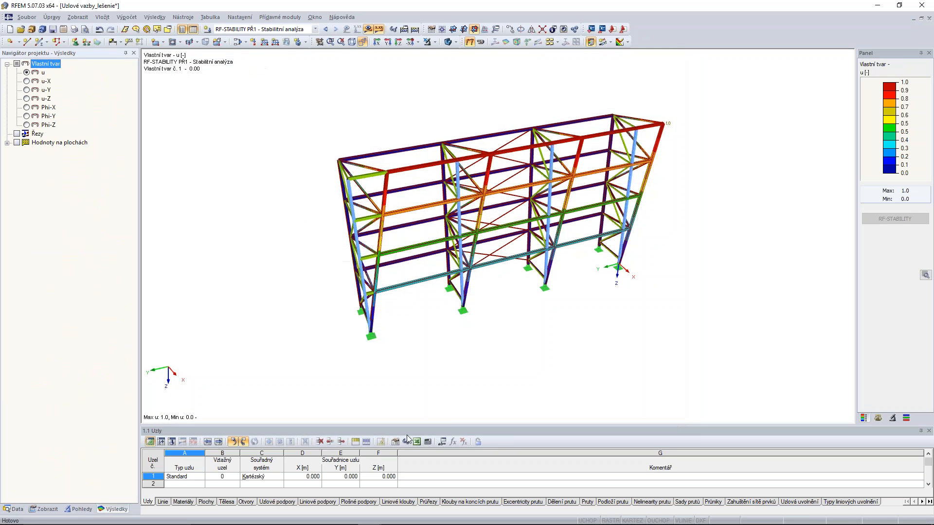
pyautogui.keyDown('ctrl'); pyautogui.moveTo(722, 125); pyautogui.dragTo(554, 169, button='middle'); pyautogui.keyUp('ctrl')
pyautogui.scroll(2, 554, 170)
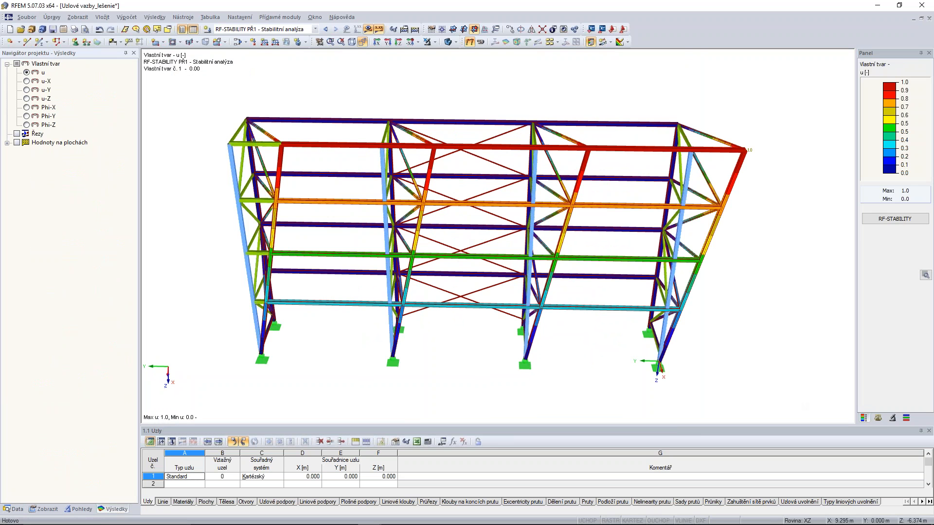
pyautogui.click(877, 418)
pyautogui.click(896, 85)
pyautogui.click(897, 86)
pyautogui.keyDown('ctrl'); pyautogui.moveTo(572, 98); pyautogui.dragTo(588, 145, button='middle'); pyautogui.keyUp('ctrl')
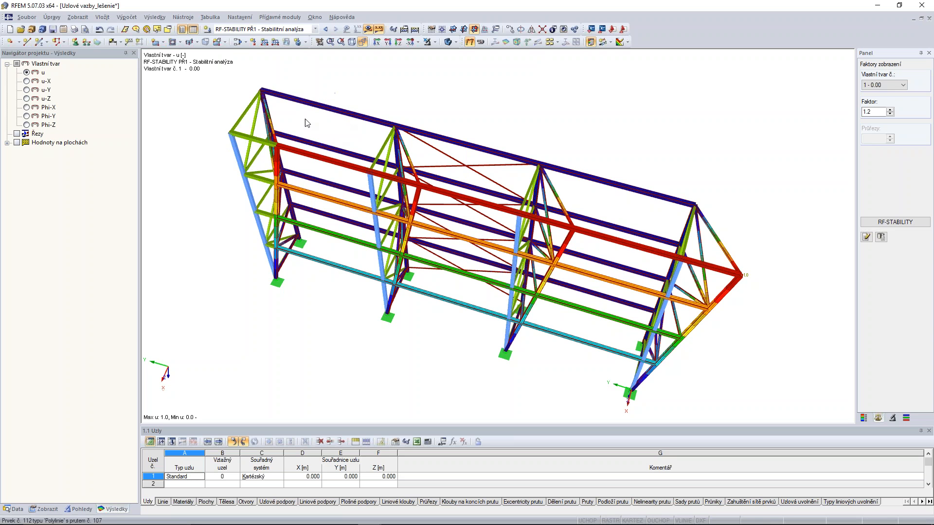
# Hide the mode shape results and examine the scaffold's bracing and floor levels from several angles.
pyautogui.click(369, 30)
pyautogui.keyDown('ctrl'); pyautogui.moveTo(369, 268); pyautogui.dragTo(400, 223, button='middle'); pyautogui.keyUp('ctrl')
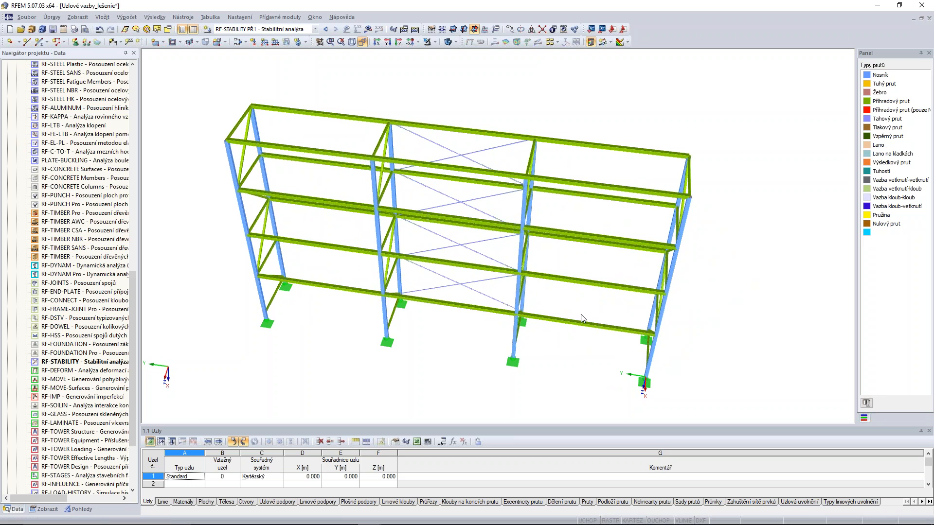
pyautogui.keyDown('ctrl'); pyautogui.moveTo(475, 359); pyautogui.dragTo(495, 349, button='middle'); pyautogui.keyUp('ctrl')
pyautogui.keyDown('ctrl'); pyautogui.moveTo(417, 202); pyautogui.dragTo(354, 207, button='middle'); pyautogui.keyUp('ctrl')
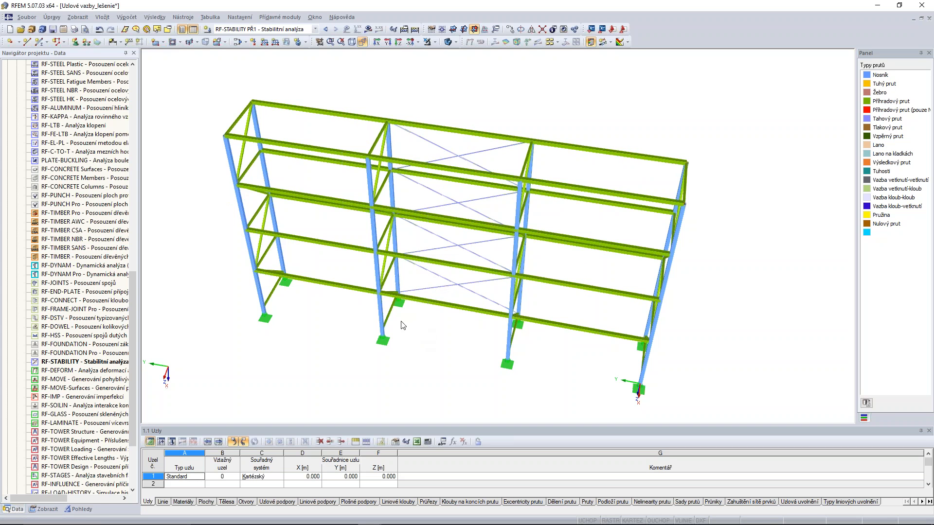
pyautogui.keyDown('ctrl'); pyautogui.moveTo(346, 306); pyautogui.dragTo(350, 250, button='middle'); pyautogui.keyUp('ctrl')
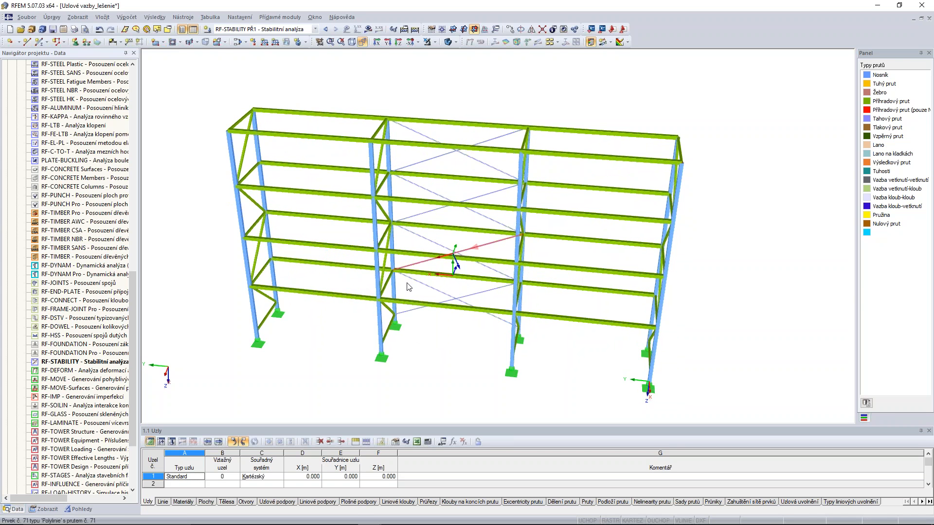
pyautogui.keyDown('ctrl'); pyautogui.moveTo(574, 306); pyautogui.dragTo(628, 226, button='middle'); pyautogui.keyUp('ctrl')
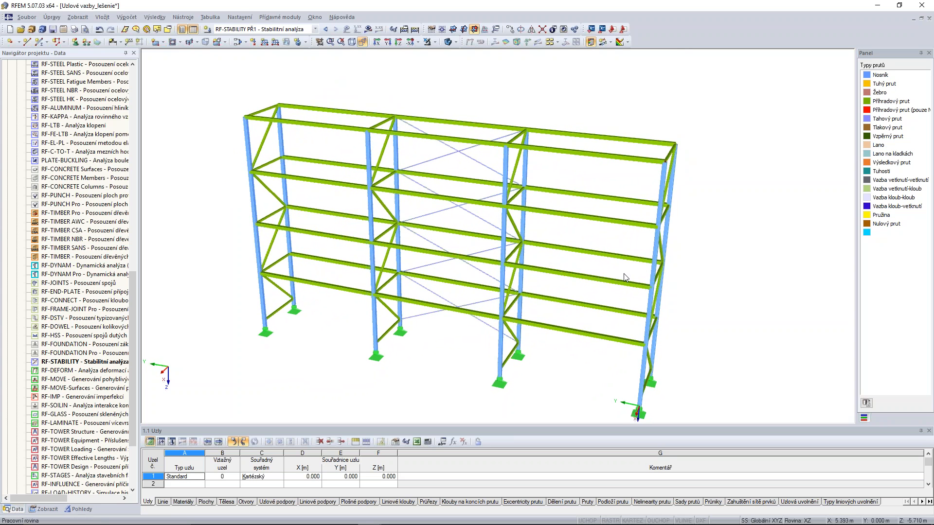
pyautogui.keyDown('ctrl'); pyautogui.moveTo(444, 329); pyautogui.dragTo(444, 403, button='middle'); pyautogui.keyUp('ctrl')
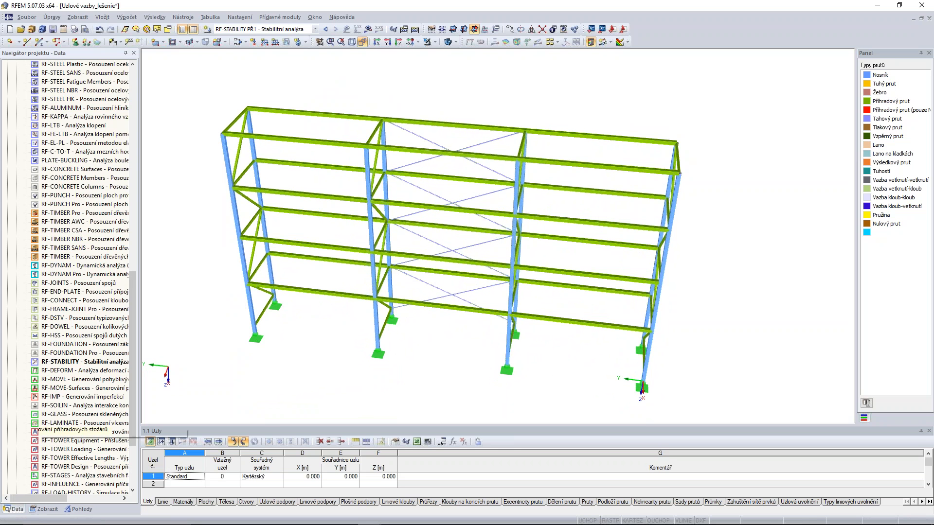
# Create a diaphragm nodal constraint in the XY plane on the lowest floor level's nodes 4,15,17,28,30,41,43,61.
pyautogui.moveTo(129, 384); pyautogui.dragTo(127, 220)
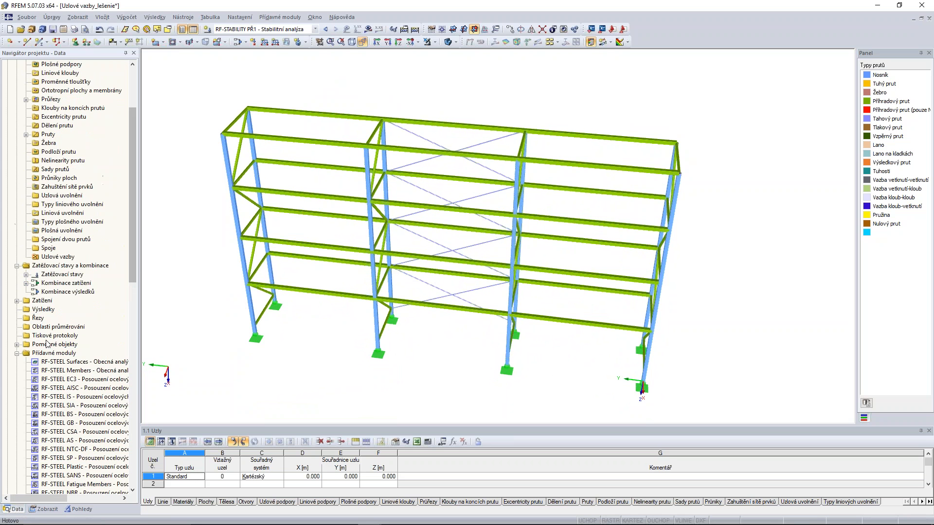
pyautogui.click(61, 259)
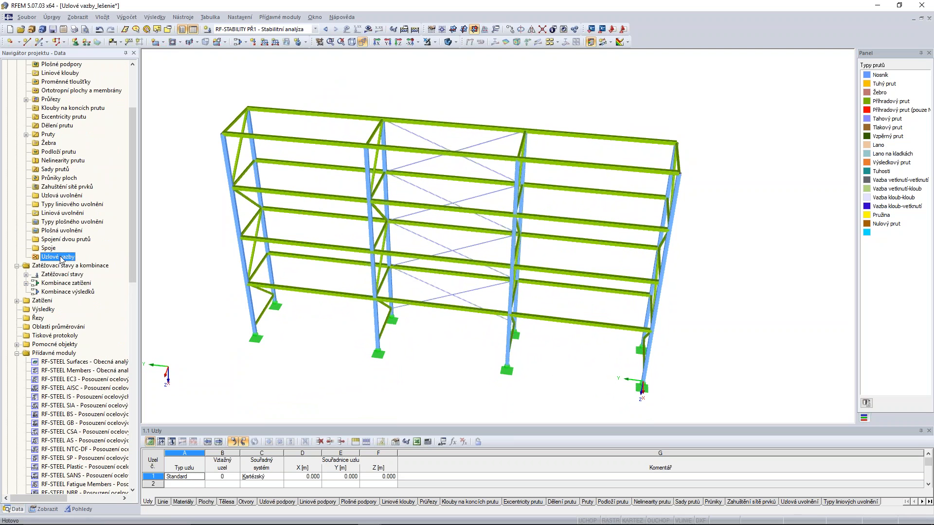
pyautogui.rightClick(61, 258)
pyautogui.click(96, 277)
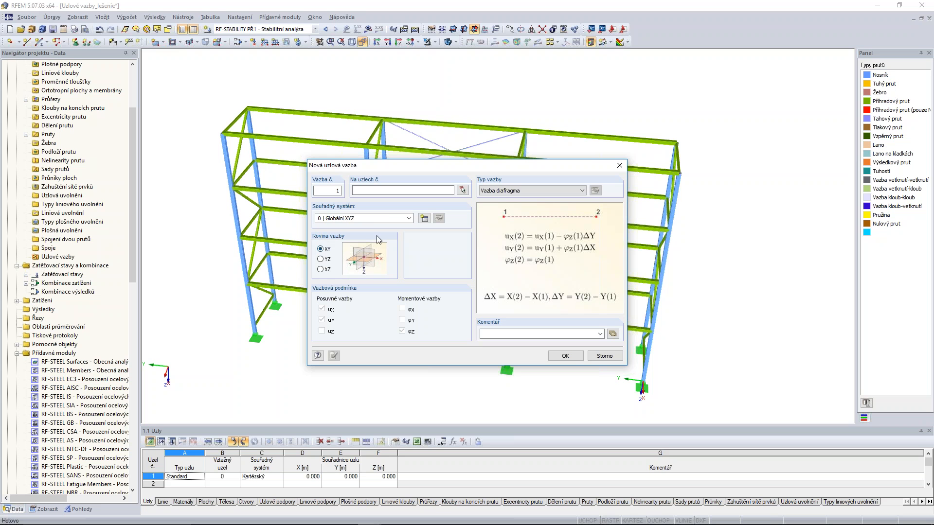
pyautogui.click(462, 190)
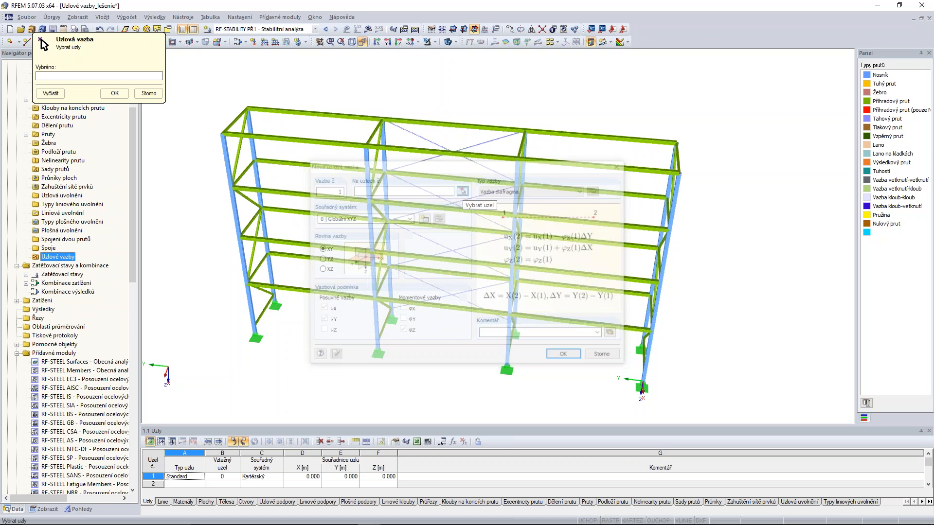
pyautogui.keyDown('ctrl'); pyautogui.moveTo(432, 264); pyautogui.dragTo(449, 244, button='middle'); pyautogui.keyUp('ctrl')
pyautogui.moveTo(210, 282); pyautogui.dragTo(672, 304)
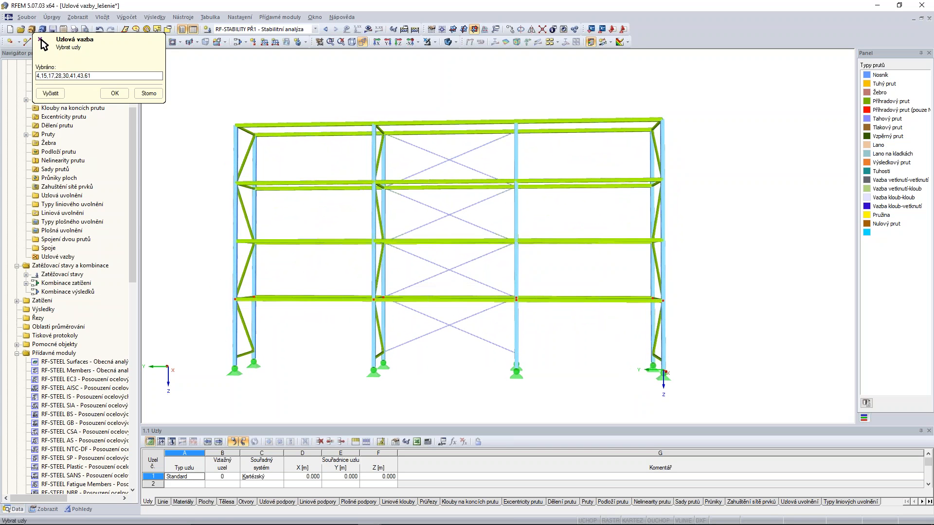
pyautogui.click(112, 93)
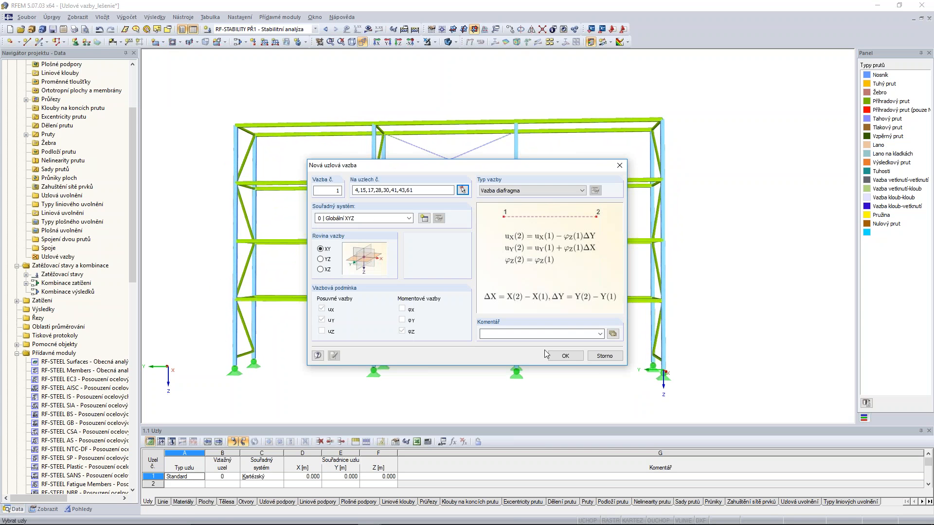
pyautogui.click(566, 356)
# Copy the diaphragm constraint from the lowest scaffold floor to the two floor levels above it.
pyautogui.keyDown('ctrl'); pyautogui.moveTo(568, 358); pyautogui.dragTo(540, 374, button='middle'); pyautogui.keyUp('ctrl')
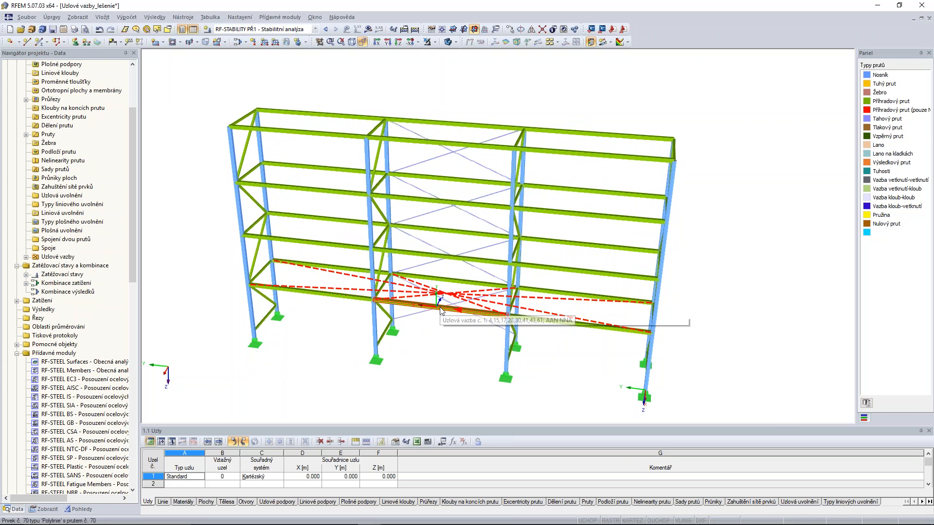
pyautogui.scroll(2, 265, 291)
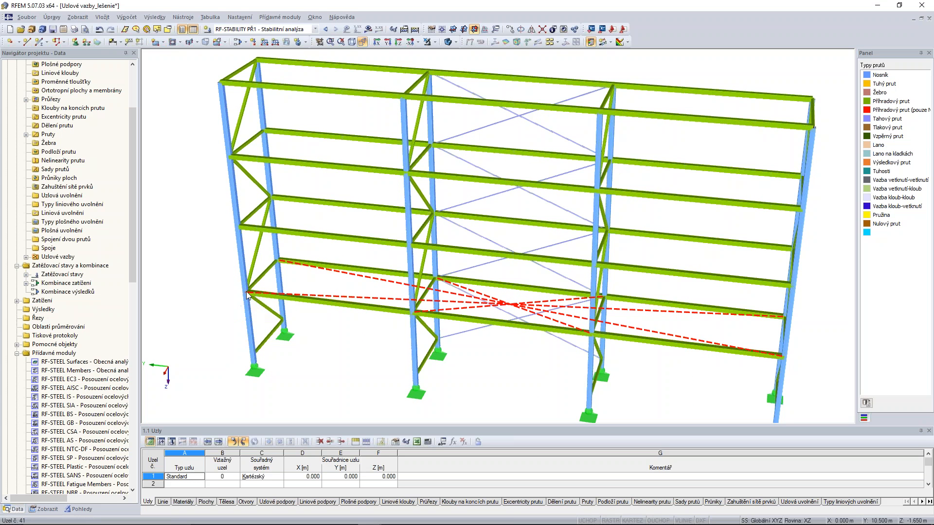
pyautogui.click(243, 292)
pyautogui.click(238, 227)
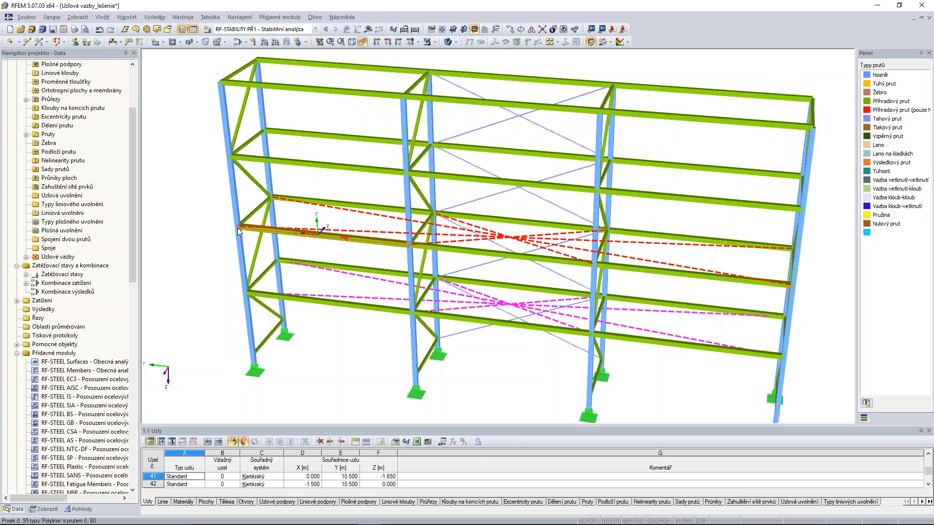
pyautogui.click(229, 156)
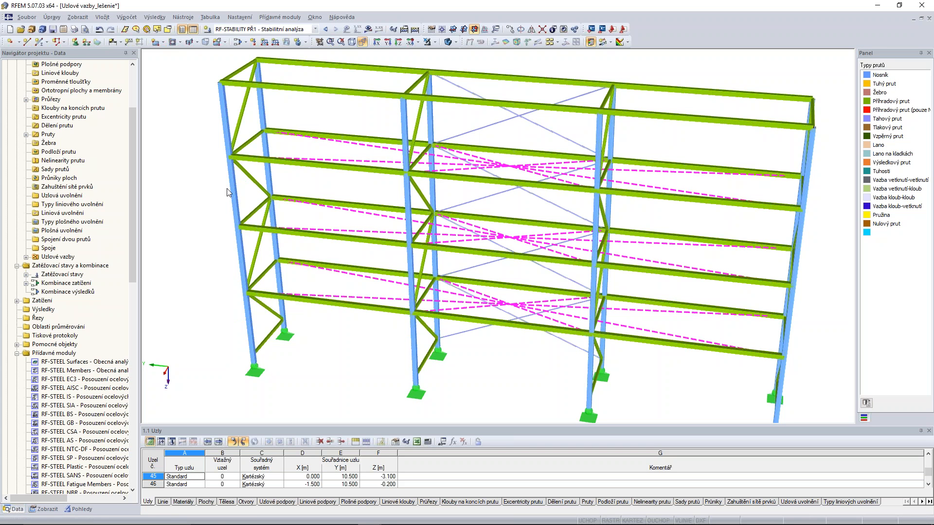
# Calculate load combination KZ1 with the diaphragm constraints and inspect the scaffold's global deformation in Y.
pyautogui.click(292, 29)
pyautogui.click(280, 51)
pyautogui.scroll(-2, 209, 178)
pyautogui.keyDown('ctrl'); pyautogui.moveTo(210, 178); pyautogui.dragTo(288, 185, button='middle'); pyautogui.keyUp('ctrl')
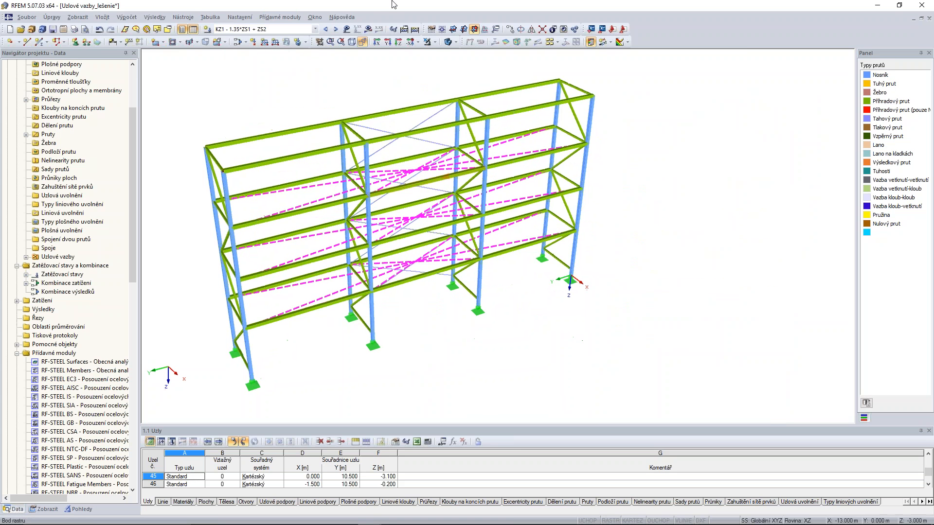
pyautogui.click(369, 30)
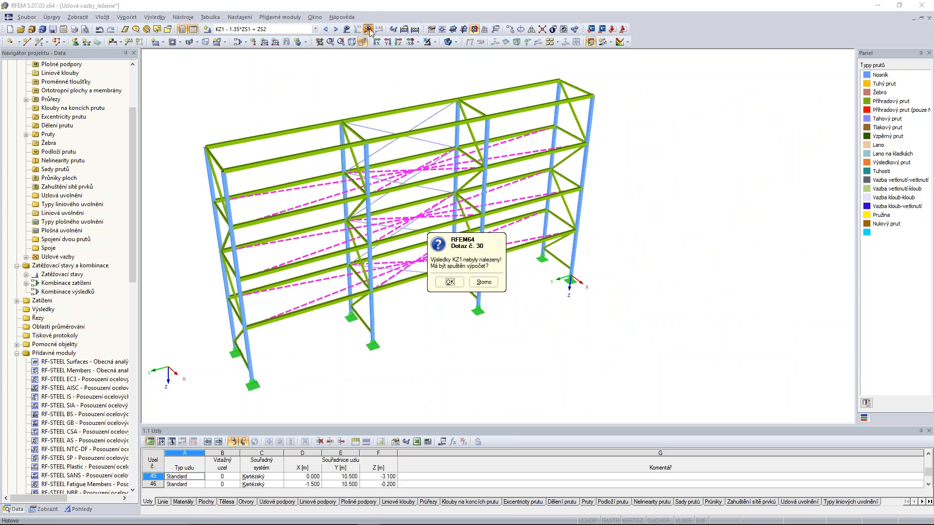
pyautogui.click(450, 282)
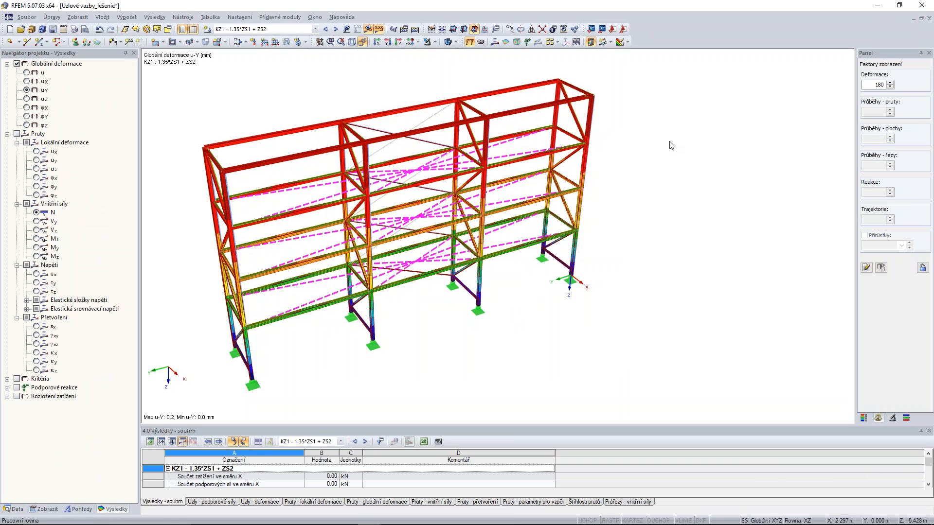
pyautogui.moveTo(671, 145); pyautogui.dragTo(712, 130, button='middle')
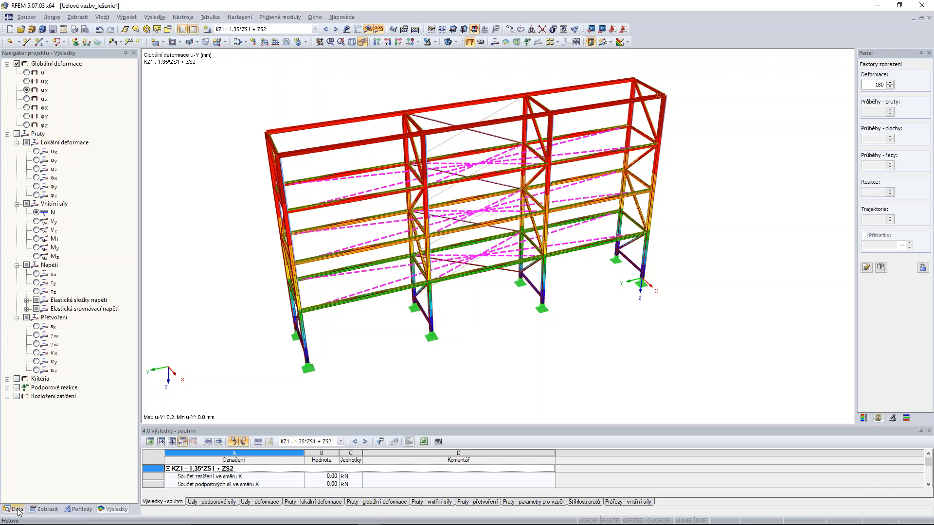
# Switch to the open steel hall model Nestabilita_oceľová hala and look over its structure.
pyautogui.click(16, 510)
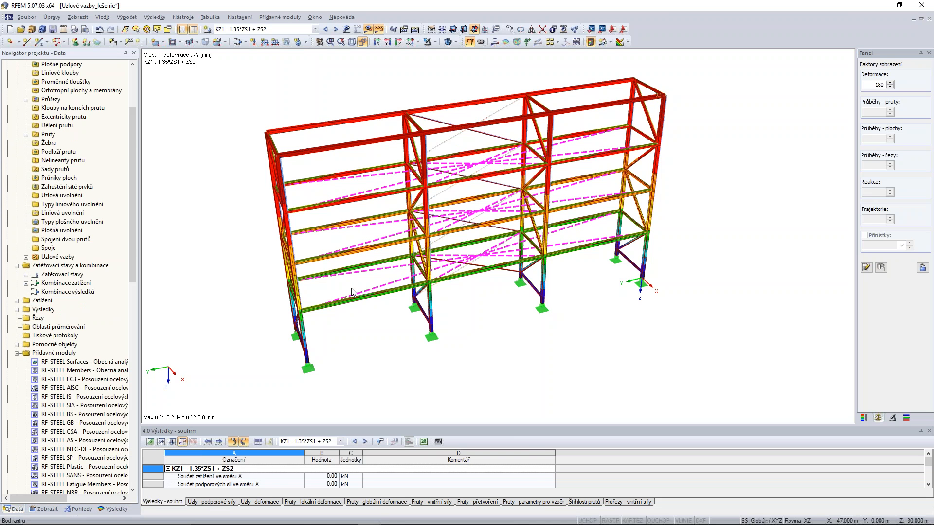
pyautogui.moveTo(370, 520)
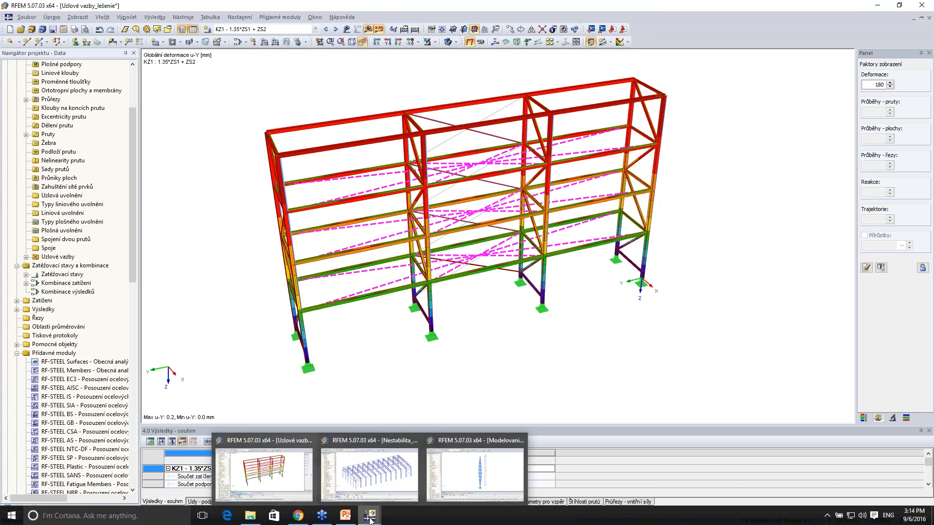
pyautogui.click(390, 465)
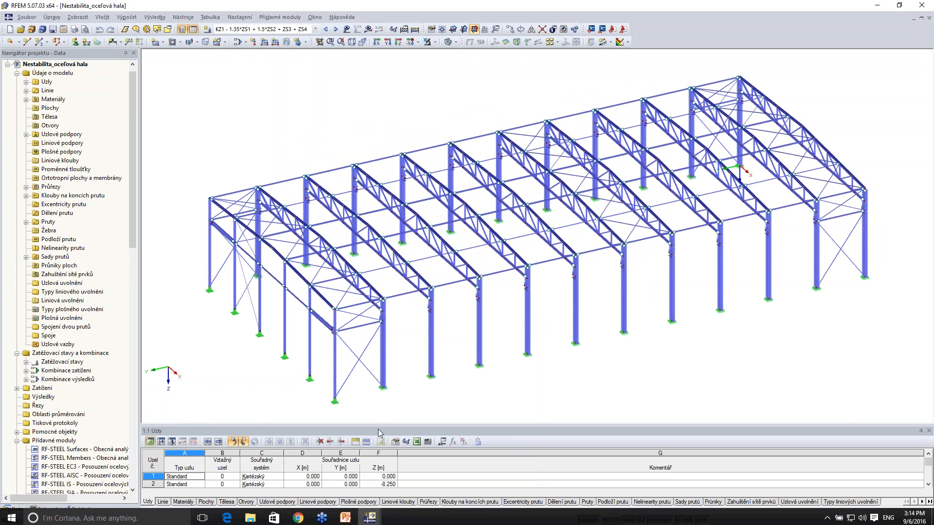
pyautogui.keyDown('ctrl'); pyautogui.moveTo(299, 150); pyautogui.dragTo(308, 132, button='middle'); pyautogui.keyUp('ctrl')
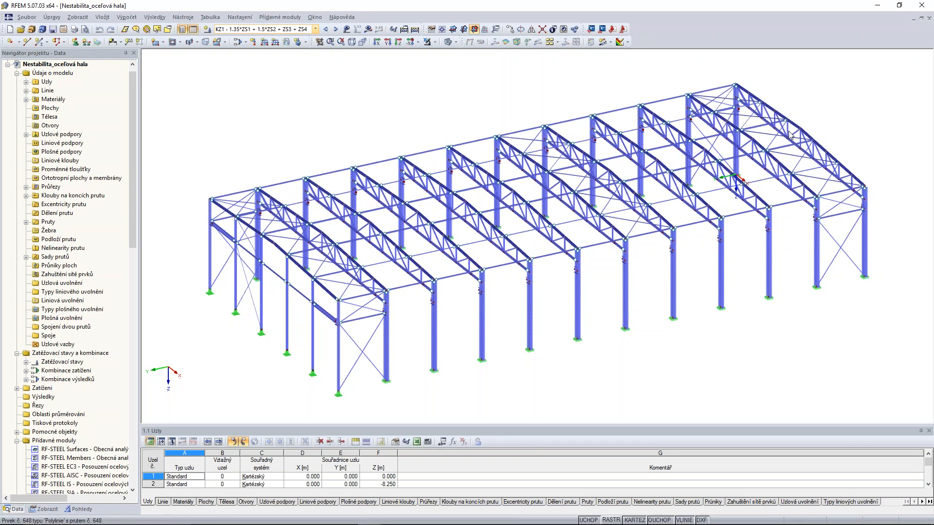
pyautogui.moveTo(560, 138); pyautogui.dragTo(558, 147, button='middle')
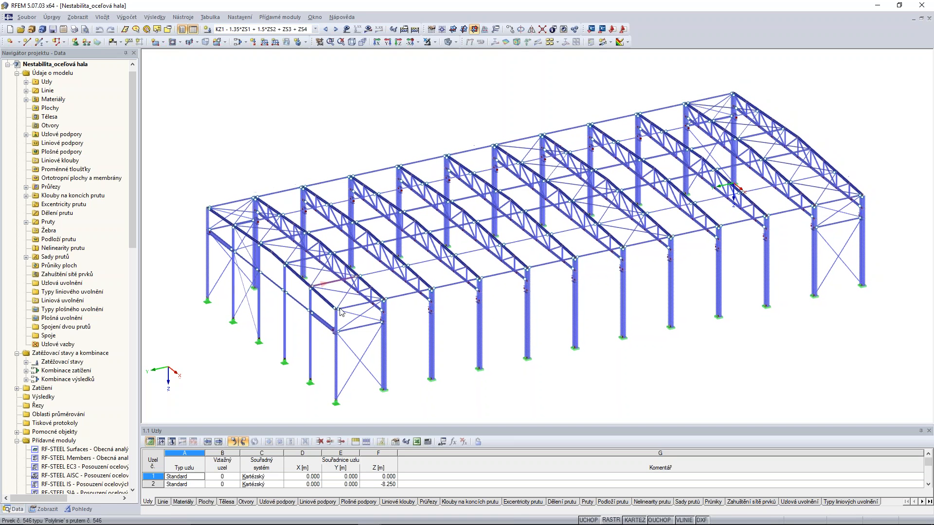
# Review the loads of load cases ZS1 to ZS4 and load combination KZ1 on the hall, and hide the load display.
pyautogui.click(303, 29)
pyautogui.click(273, 38)
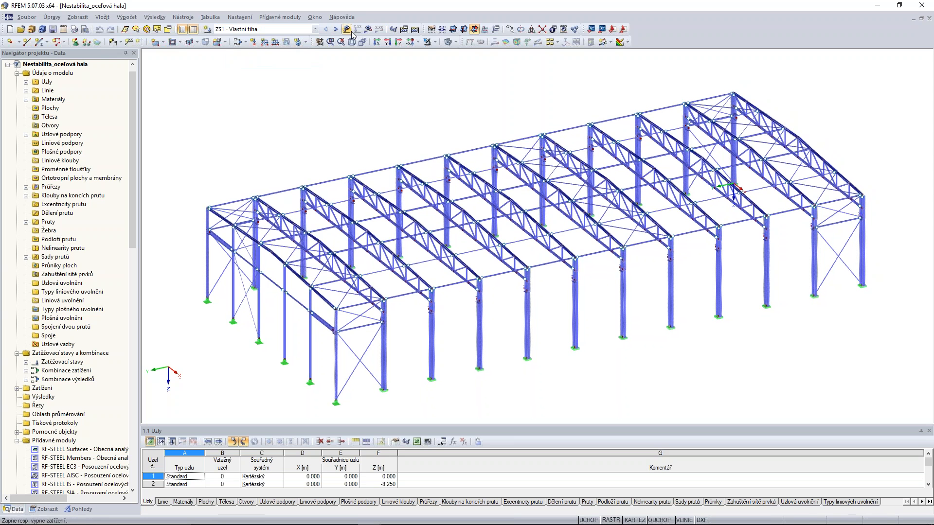
pyautogui.click(336, 30)
pyautogui.click(336, 30)
pyautogui.click(336, 30)
pyautogui.keyDown('ctrl'); pyautogui.moveTo(532, 240); pyautogui.dragTo(500, 247, button='middle'); pyautogui.keyUp('ctrl')
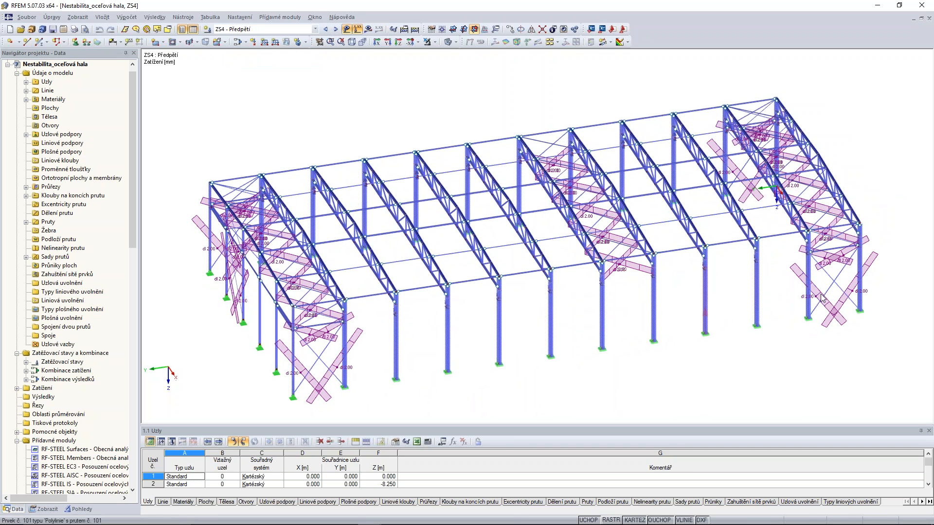
pyautogui.click(337, 30)
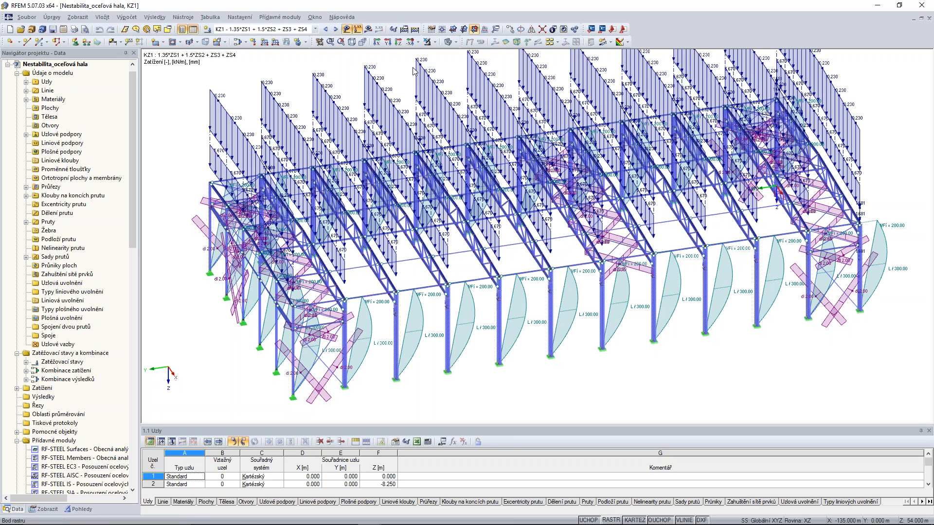
pyautogui.click(347, 30)
pyautogui.keyDown('ctrl'); pyautogui.moveTo(473, 324); pyautogui.dragTo(509, 328, button='middle'); pyautogui.keyUp('ctrl')
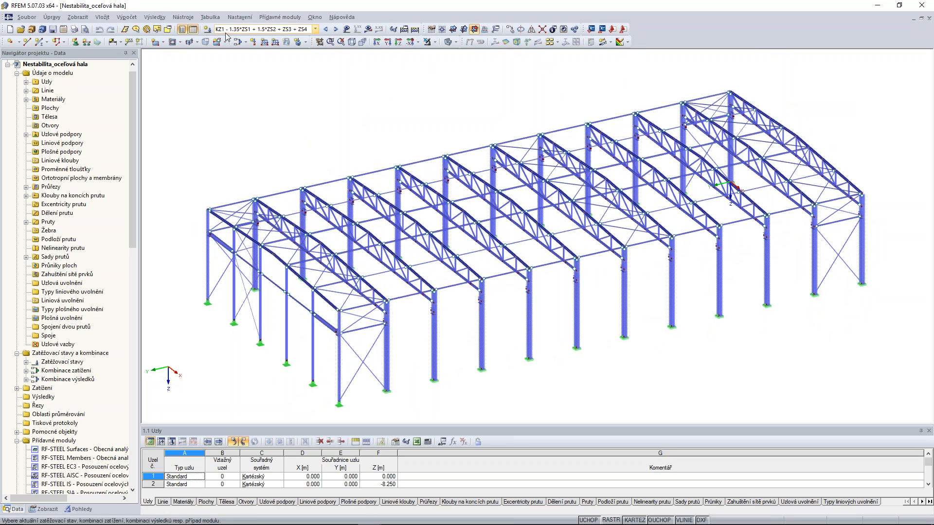
# Try to calculate load combination KZ1 of the hall and read the description of the reported calculation error.
pyautogui.click(368, 29)
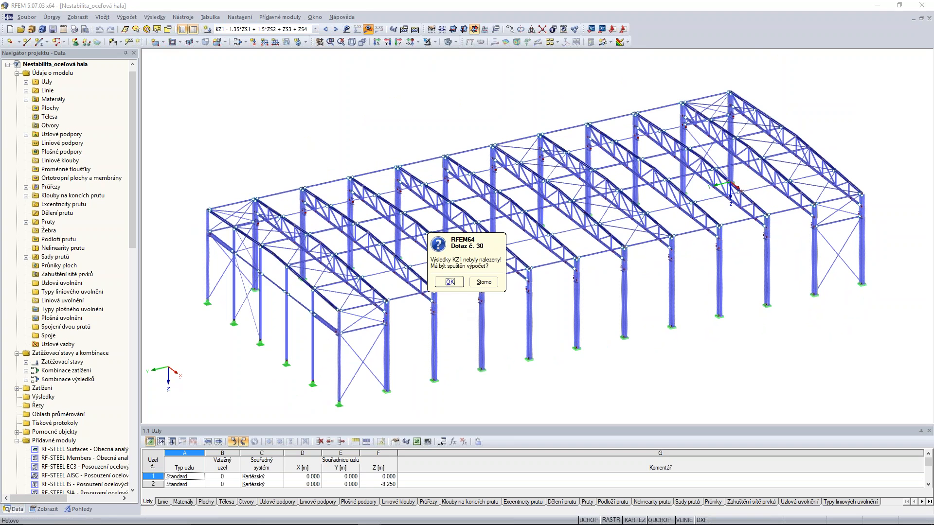
pyautogui.click(449, 282)
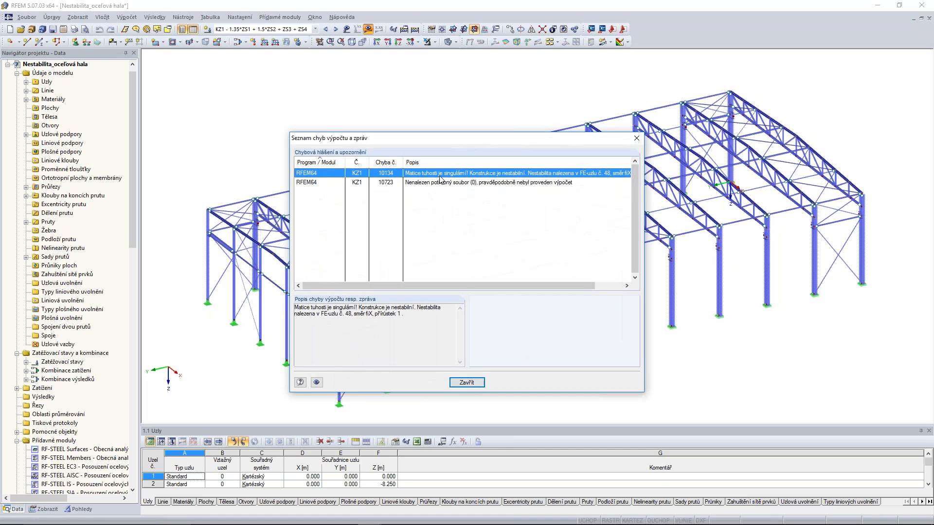
pyautogui.moveTo(544, 286); pyautogui.dragTo(572, 288)
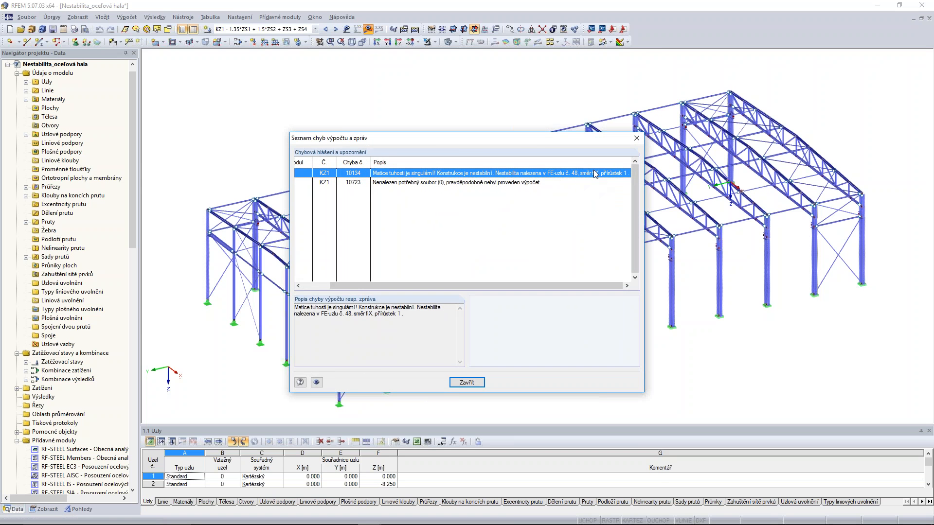
pyautogui.click(471, 382)
# Set the analysis method of load combination KZ1 to first-order geometrically linear analysis.
pyautogui.keyDown('ctrl'); pyautogui.moveTo(408, 100); pyautogui.dragTo(363, 116, button='middle'); pyautogui.keyUp('ctrl')
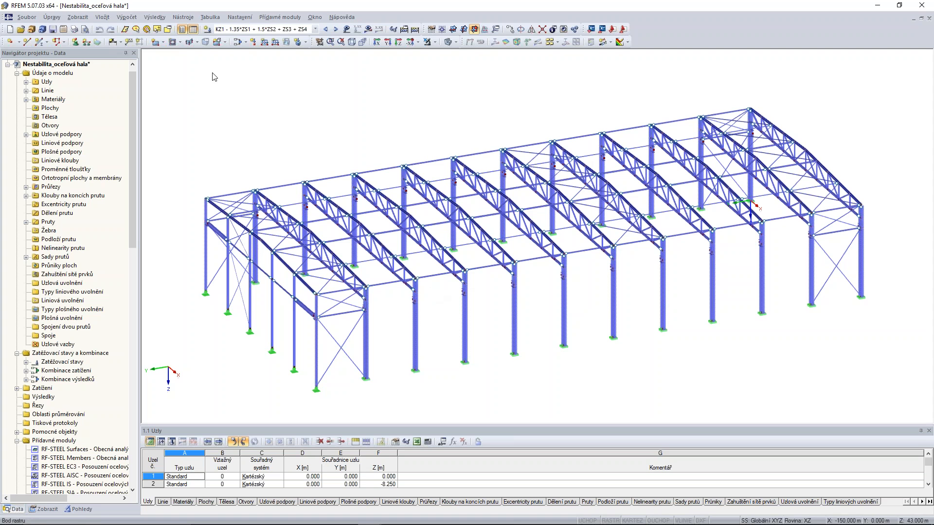
pyautogui.click(237, 42)
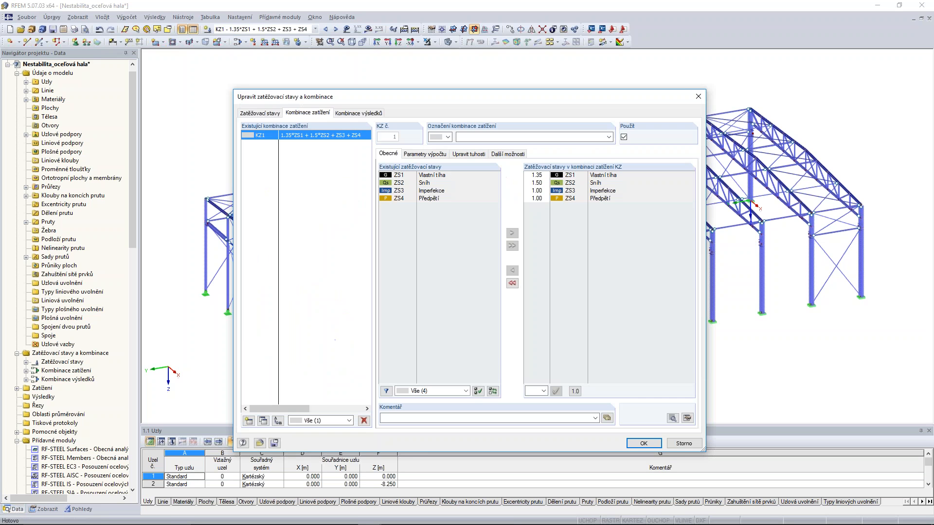
pyautogui.click(425, 154)
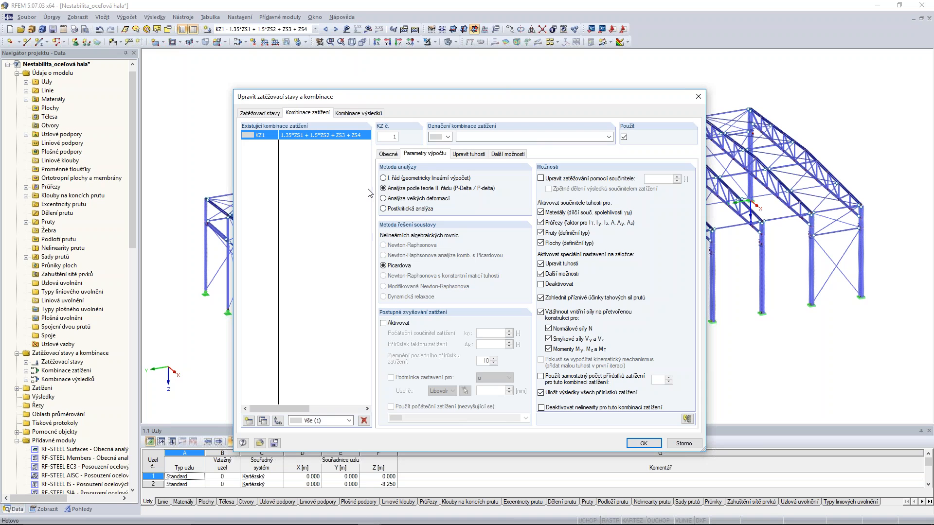
pyautogui.click(384, 178)
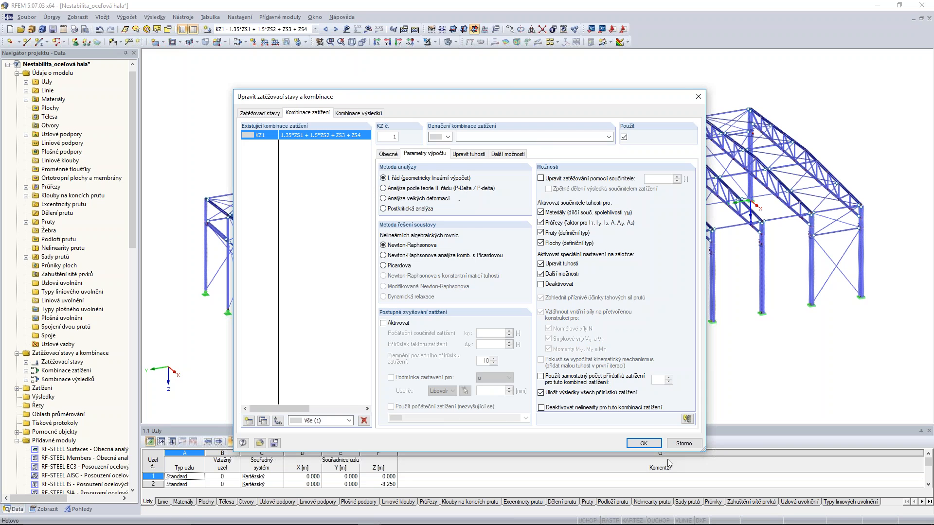
pyautogui.click(647, 444)
# Calculate load combination KZ1 and inspect the hall's global deformation u.
pyautogui.click(368, 29)
pyautogui.click(449, 282)
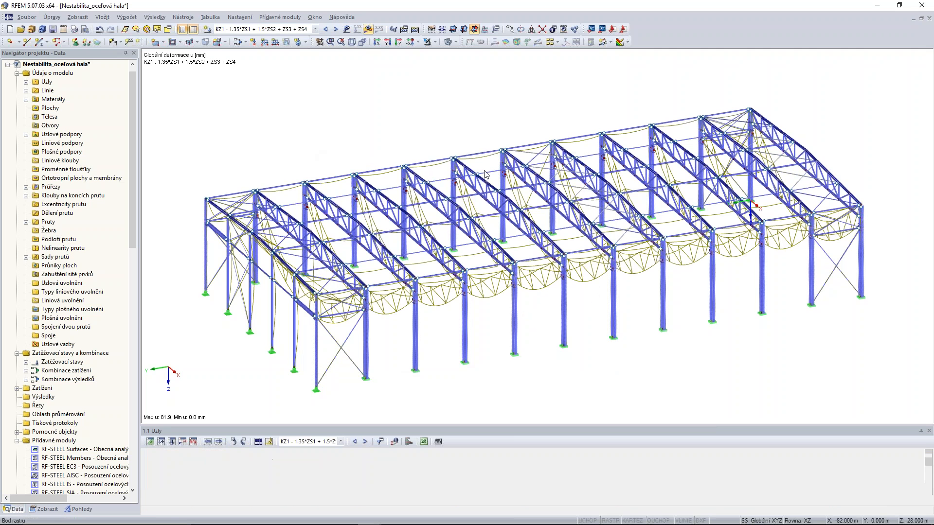
pyautogui.keyDown('ctrl'); pyautogui.moveTo(545, 338); pyautogui.dragTo(683, 282, button='middle'); pyautogui.keyUp('ctrl')
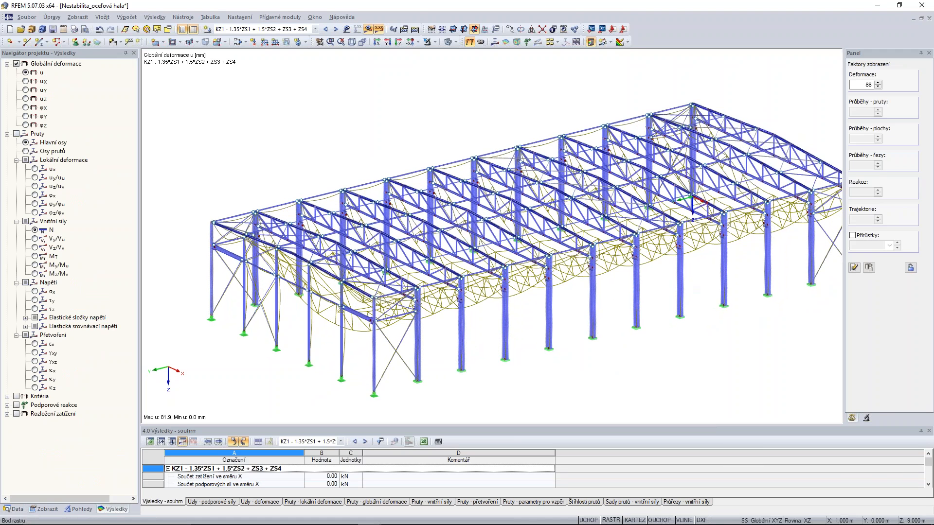
pyautogui.press('F8')
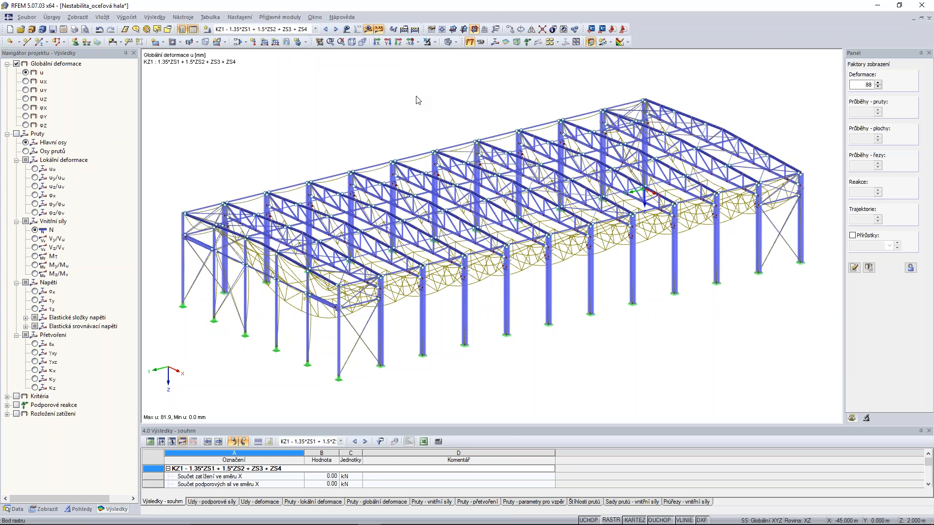
# Run an RF-STABILITY eigenvalue analysis of the hall for four eigenvalues, taking the normal forces from load combination KZ1.
pyautogui.moveTo(139, 524)
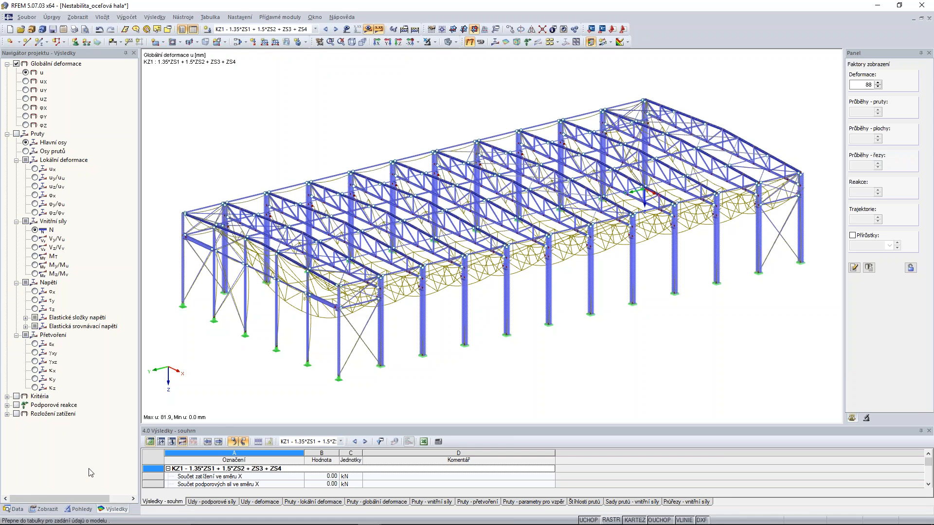
pyautogui.click(14, 509)
pyautogui.scroll(-20, 108, 336)
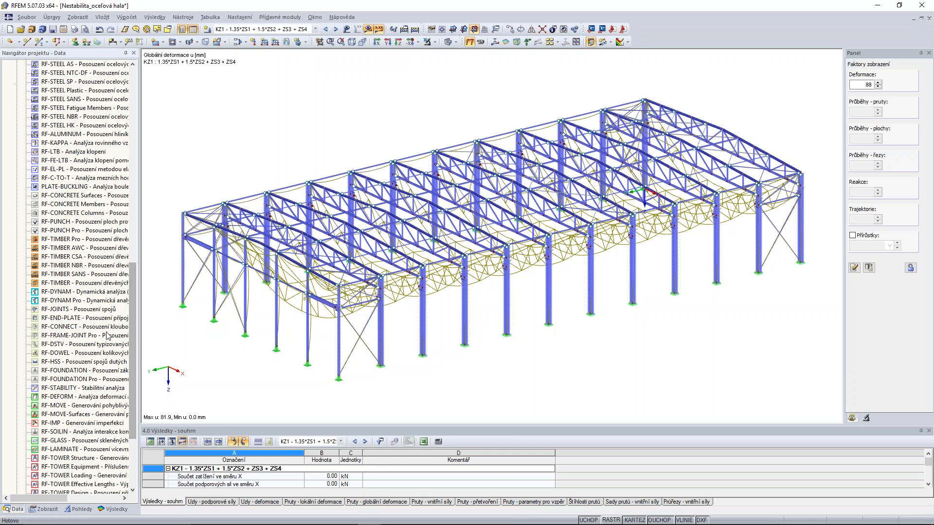
pyautogui.doubleClick(80, 389)
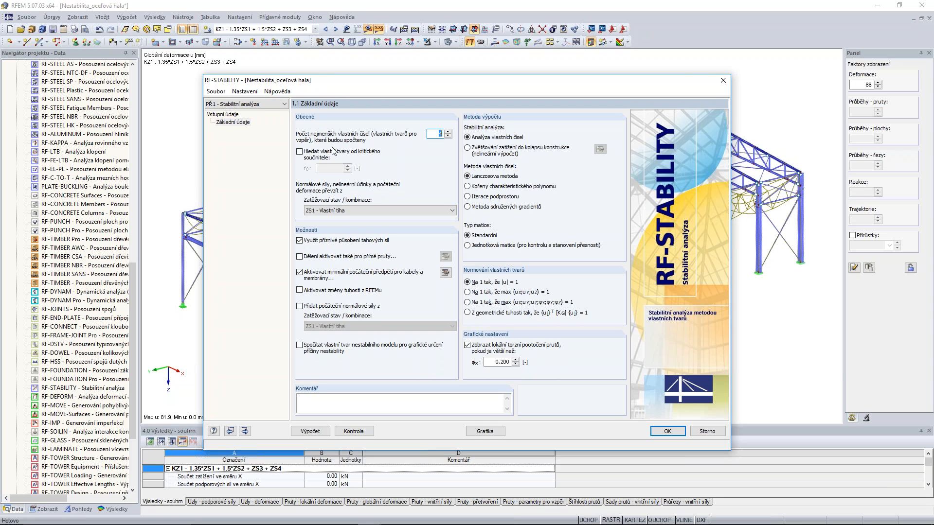
pyautogui.moveTo(360, 81); pyautogui.dragTo(362, 76)
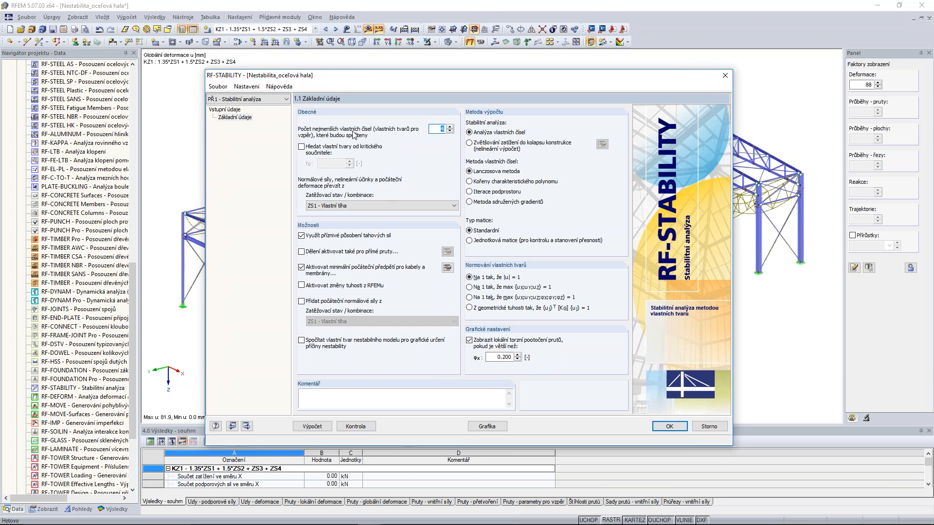
pyautogui.click(419, 206)
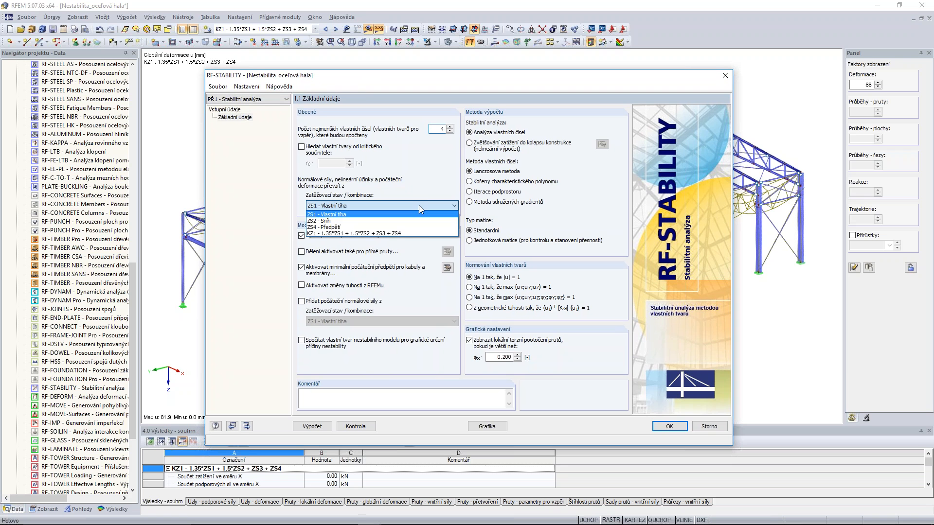
pyautogui.click(327, 235)
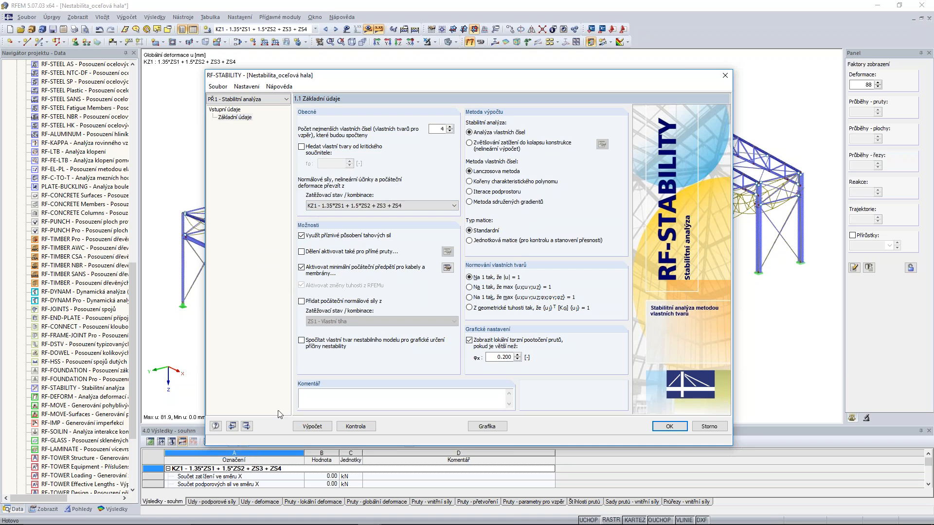
pyautogui.click(311, 427)
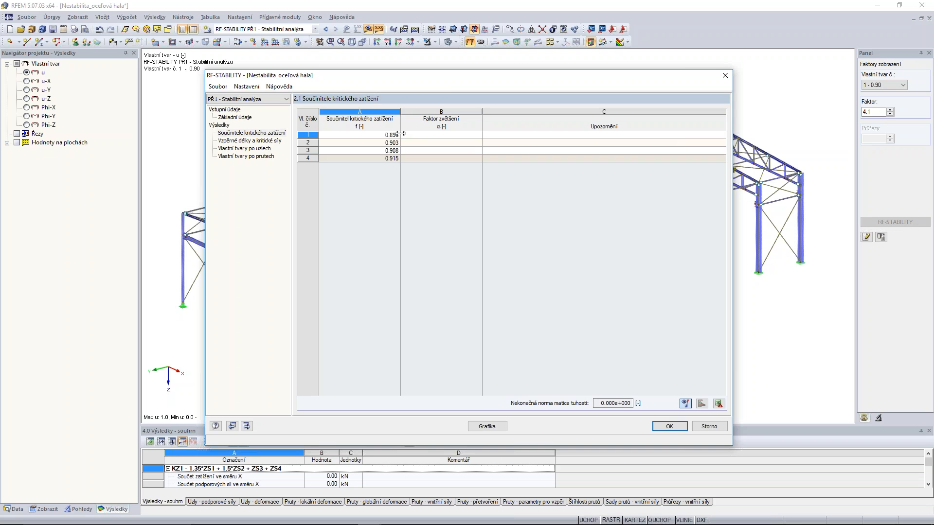
# Display the first RF-STABILITY mode shape graphically on the hall model.
pyautogui.click(487, 426)
pyautogui.keyDown('ctrl'); pyautogui.moveTo(724, 103); pyautogui.dragTo(580, 131, button='middle'); pyautogui.keyUp('ctrl')
pyautogui.scroll(1, 578, 240)
# Isolate the most deformed transverse frame through visibility by selected objects and examine its first mode shape from several angles.
pyautogui.moveTo(557, 92); pyautogui.dragTo(604, 421)
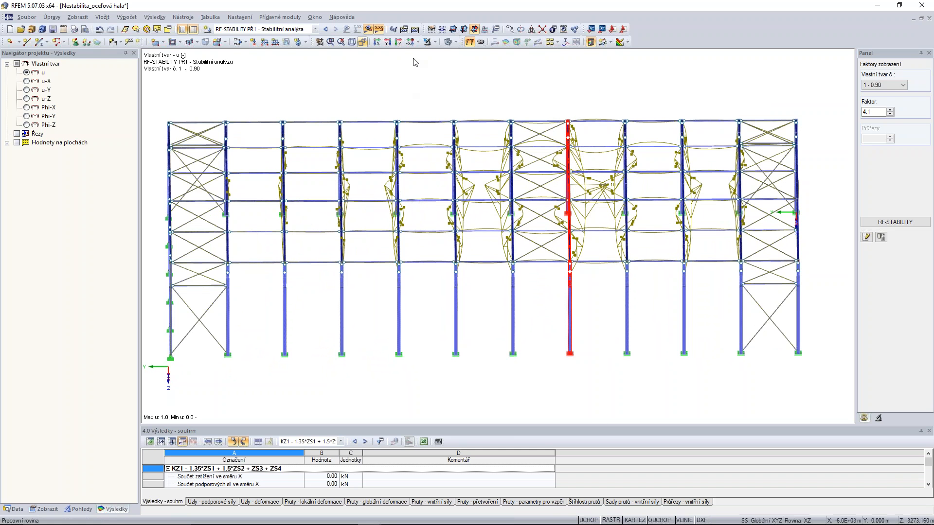
pyautogui.click(455, 42)
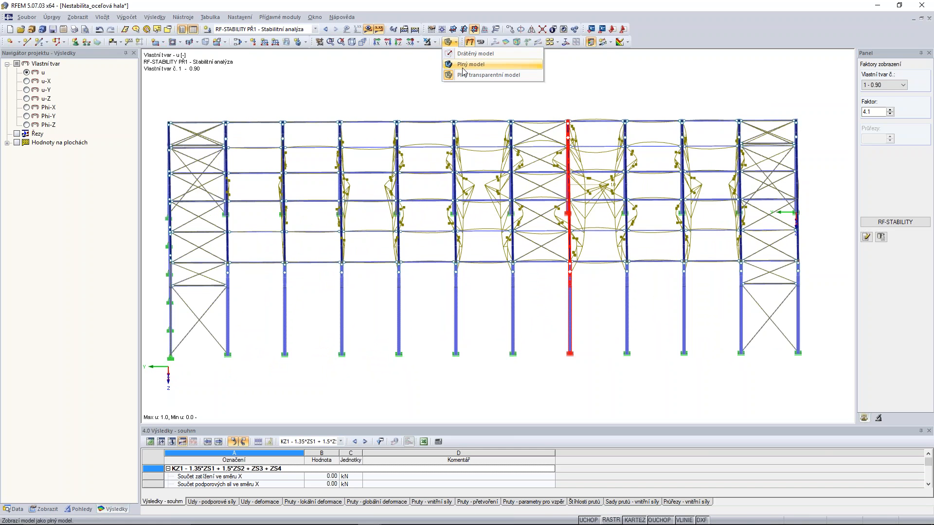
pyautogui.click(435, 42)
pyautogui.click(433, 52)
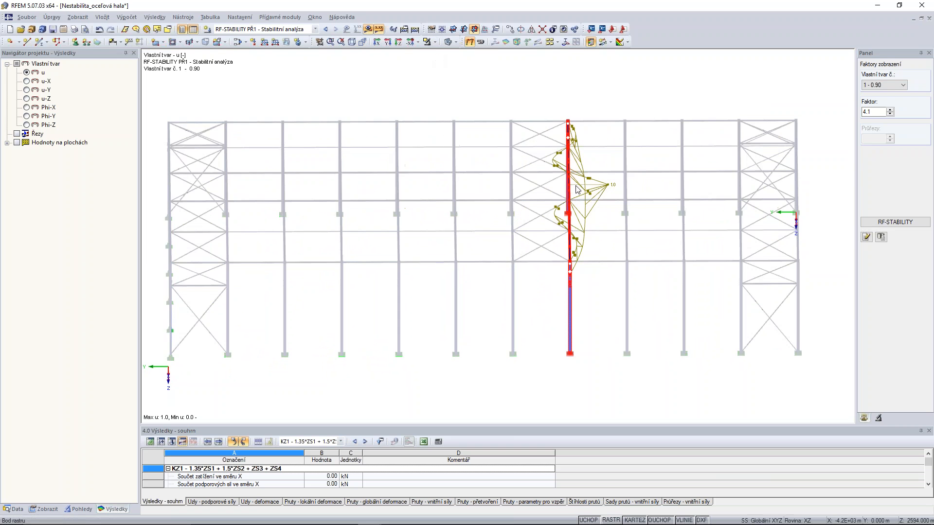
pyautogui.keyDown('ctrl'); pyautogui.moveTo(609, 226); pyautogui.dragTo(583, 100, button='middle'); pyautogui.keyUp('ctrl')
pyautogui.click(579, 85)
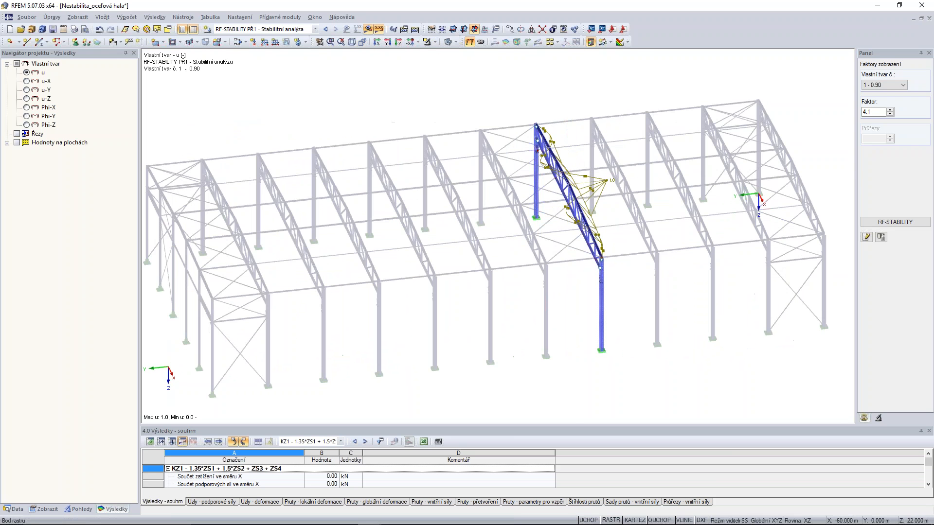
pyautogui.scroll(5, 556, 205)
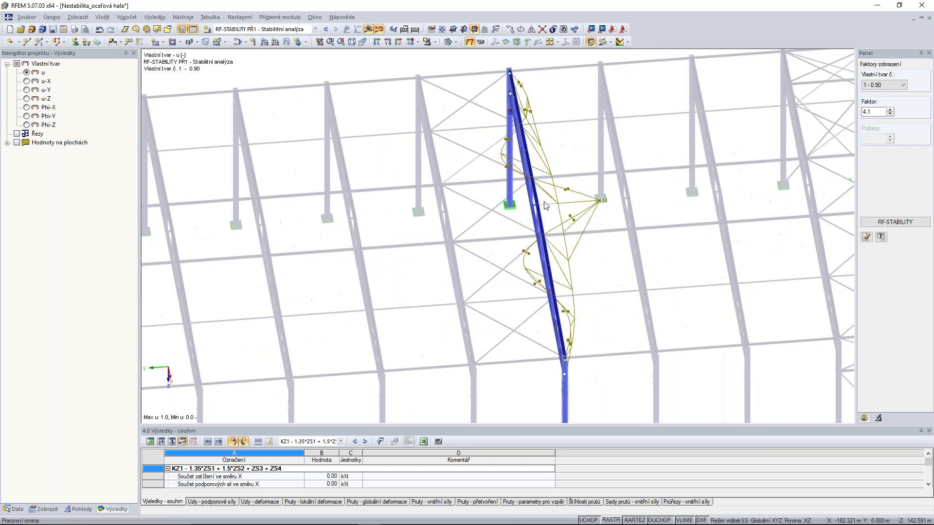
pyautogui.keyDown('ctrl'); pyautogui.moveTo(556, 205); pyautogui.dragTo(627, 183, button='middle'); pyautogui.keyUp('ctrl')
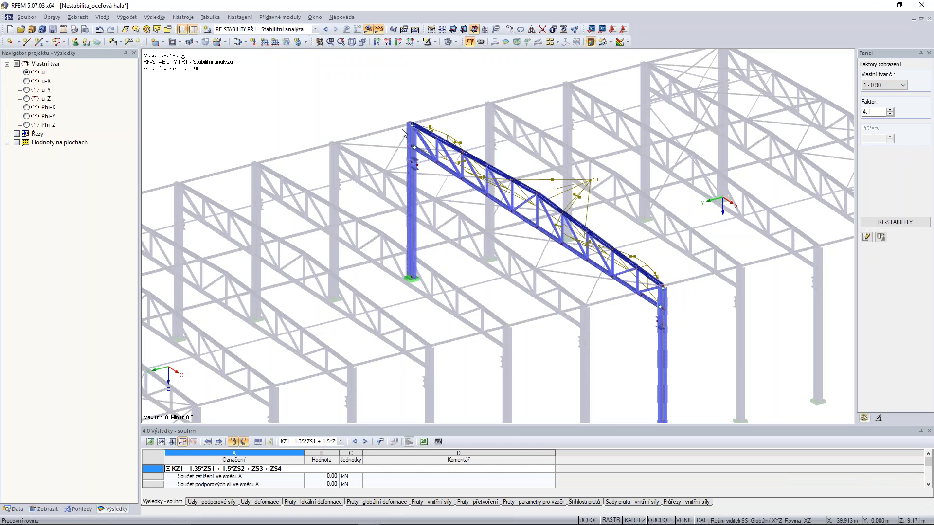
pyautogui.keyDown('ctrl'); pyautogui.moveTo(686, 126); pyautogui.dragTo(577, 187, button='middle'); pyautogui.keyUp('ctrl')
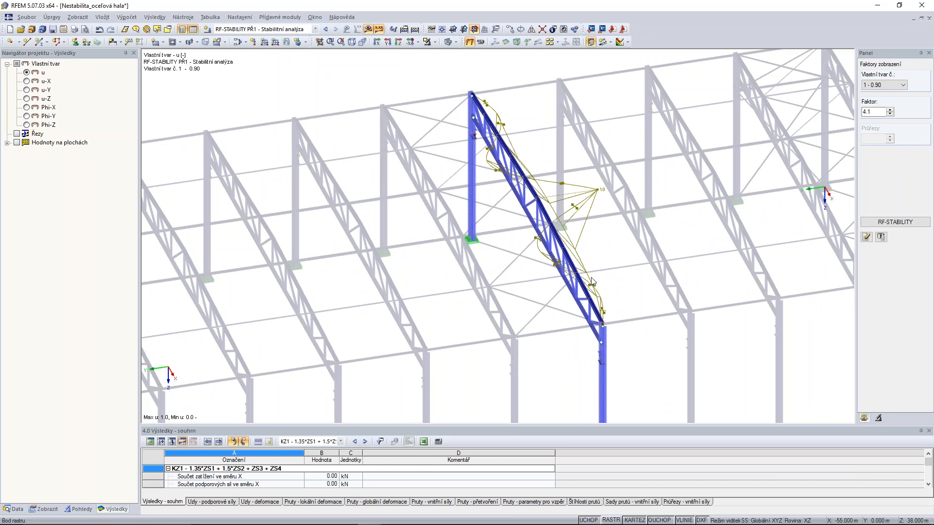
pyautogui.click(887, 90)
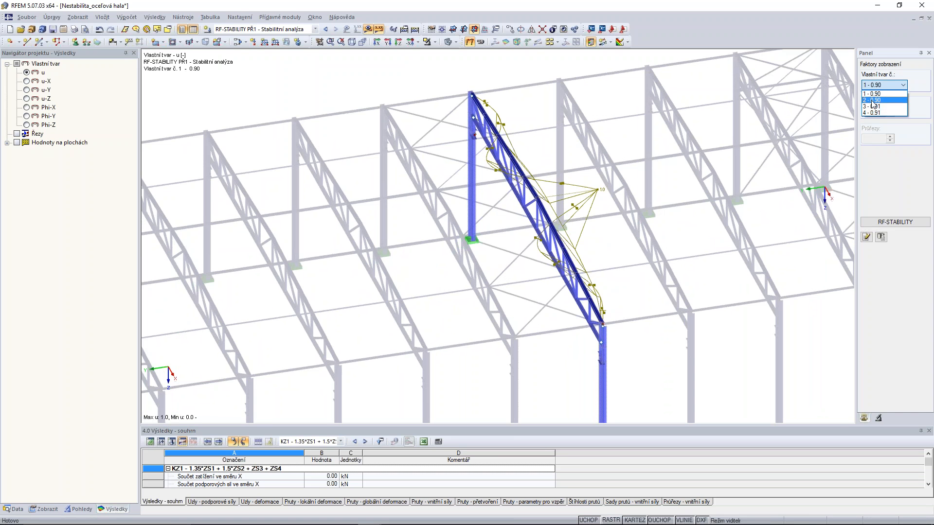
# Cancel the visibility mode and show the whole hall with its first mode shape.
pyautogui.click(435, 42)
pyautogui.click(435, 42)
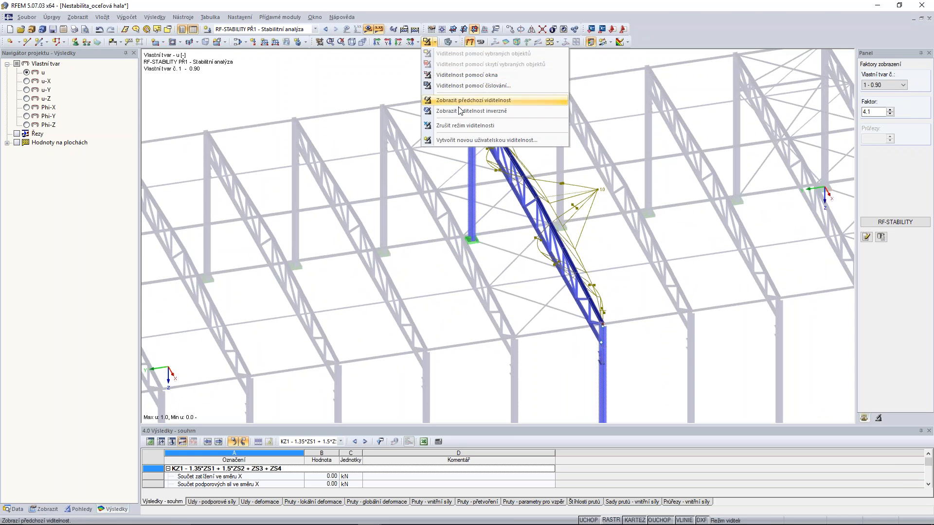
pyautogui.click(461, 126)
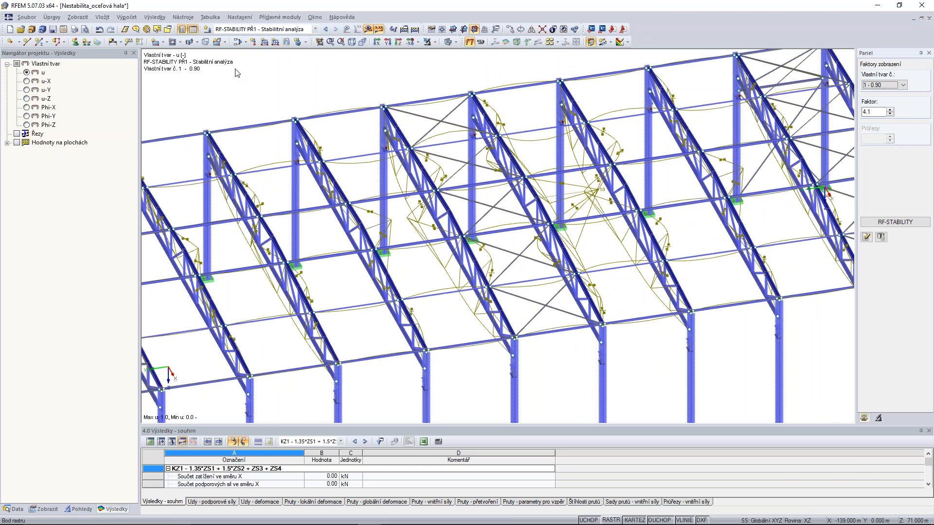
pyautogui.click(352, 41)
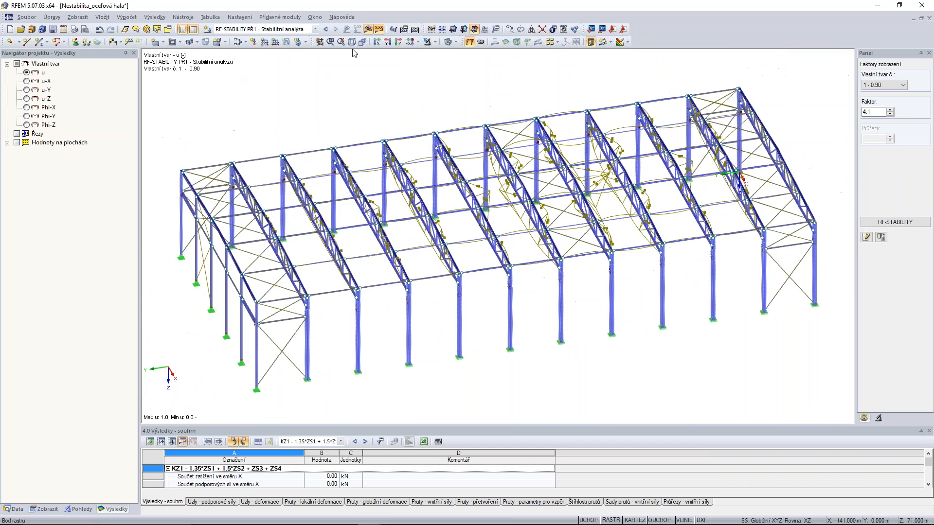
# Modify the loading of KZ1 by a factor of 0.890, switch it to second-order P-Delta analysis and accept deleting the results.
pyautogui.click(238, 42)
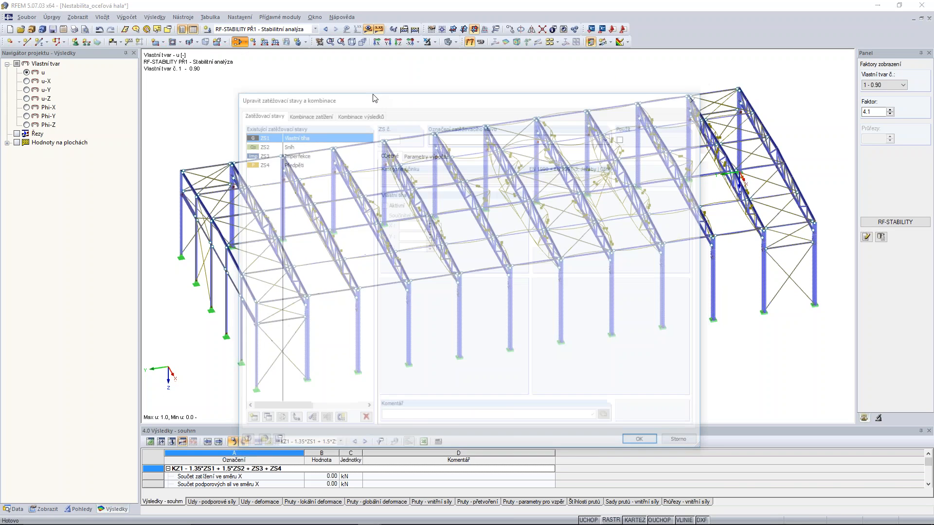
pyautogui.click(302, 114)
pyautogui.click(427, 155)
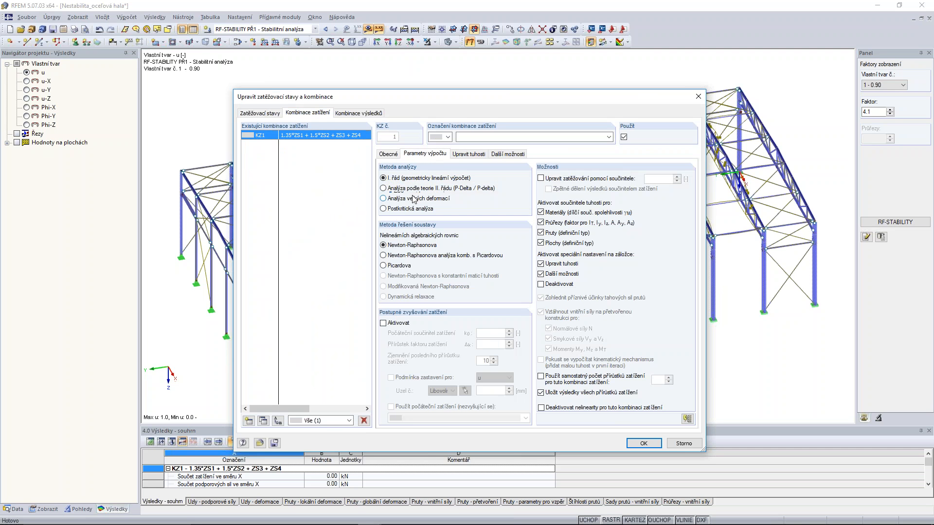
pyautogui.click(541, 179)
pyautogui.doubleClick(659, 180)
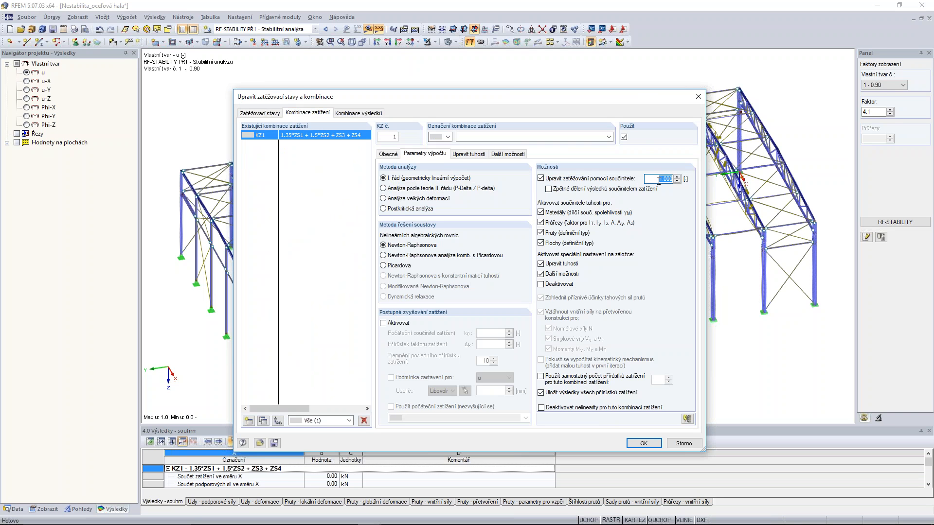
pyautogui.write('0')
pyautogui.click(384, 188)
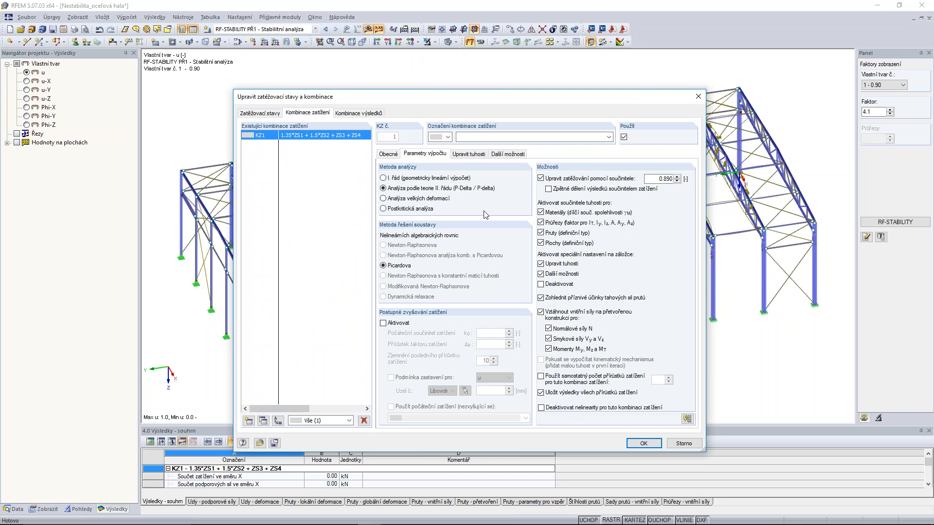
pyautogui.click(644, 443)
pyautogui.click(456, 292)
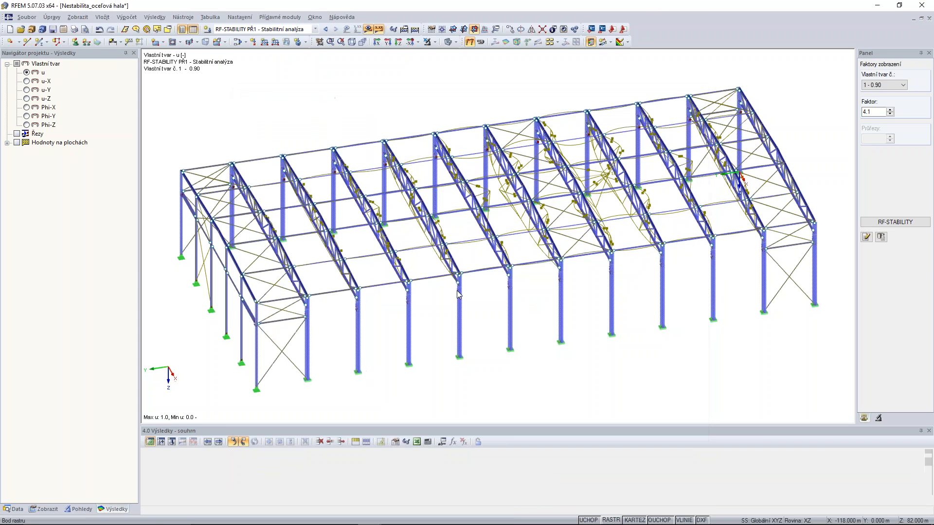
# Switch the results to KZ1, calculate the combination and examine the global deformation of the hall.
pyautogui.click(315, 29)
pyautogui.click(316, 29)
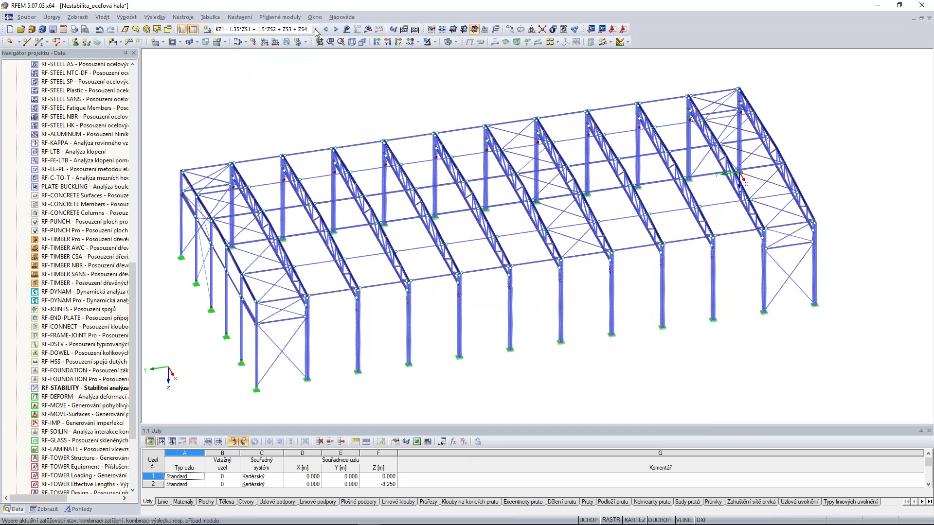
pyautogui.click(368, 30)
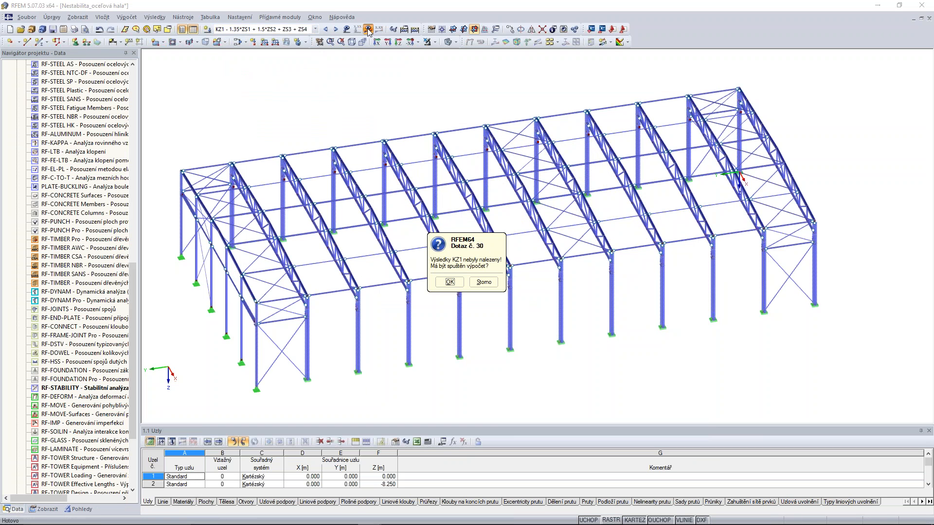
pyautogui.click(467, 288)
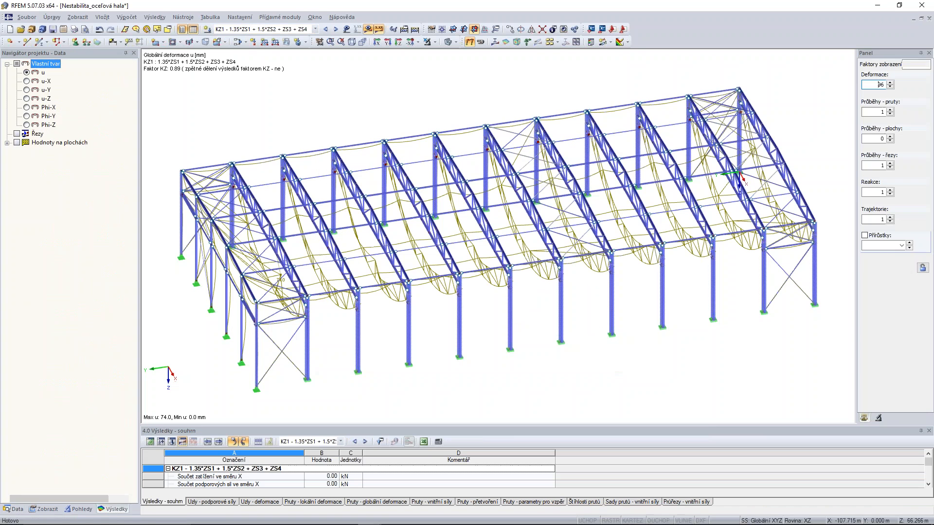
pyautogui.keyDown('ctrl'); pyautogui.moveTo(559, 340); pyautogui.dragTo(584, 359, button='middle'); pyautogui.keyUp('ctrl')
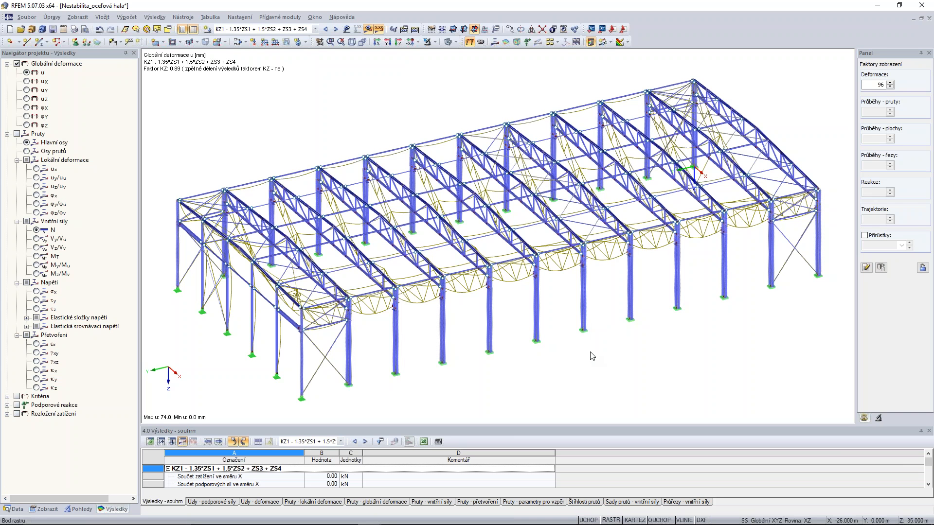
# Set the loading factor of KZ1 to 0.910, accept deleting the results, recalculate and close the error list.
pyautogui.click(238, 43)
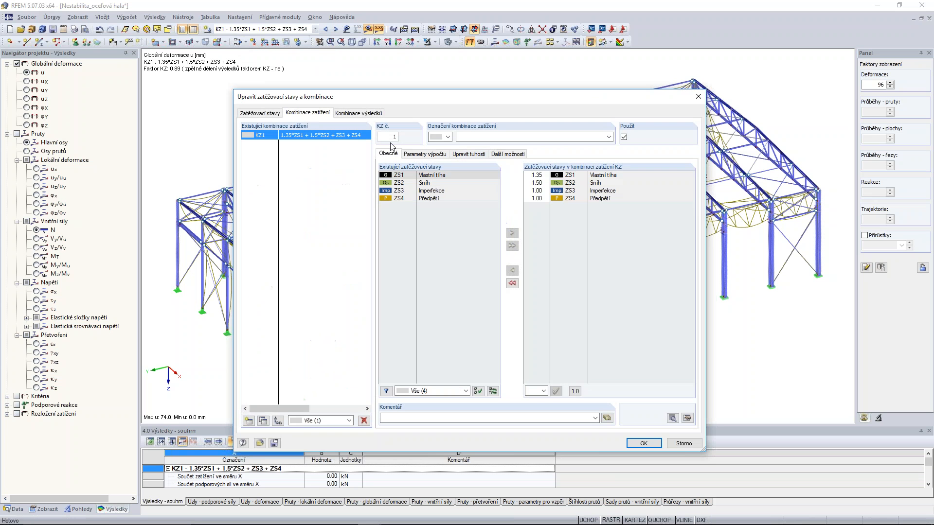
pyautogui.click(425, 154)
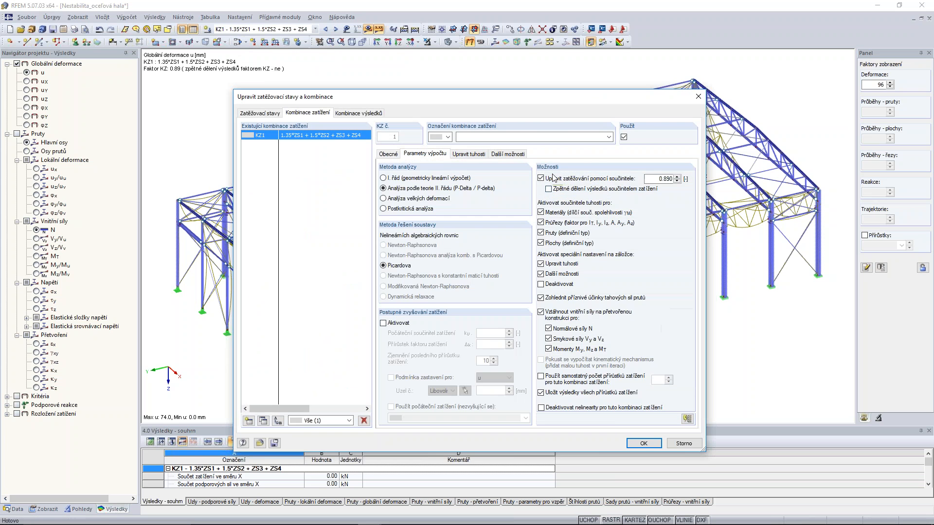
pyautogui.doubleClick(664, 179)
pyautogui.click(644, 444)
pyautogui.click(452, 293)
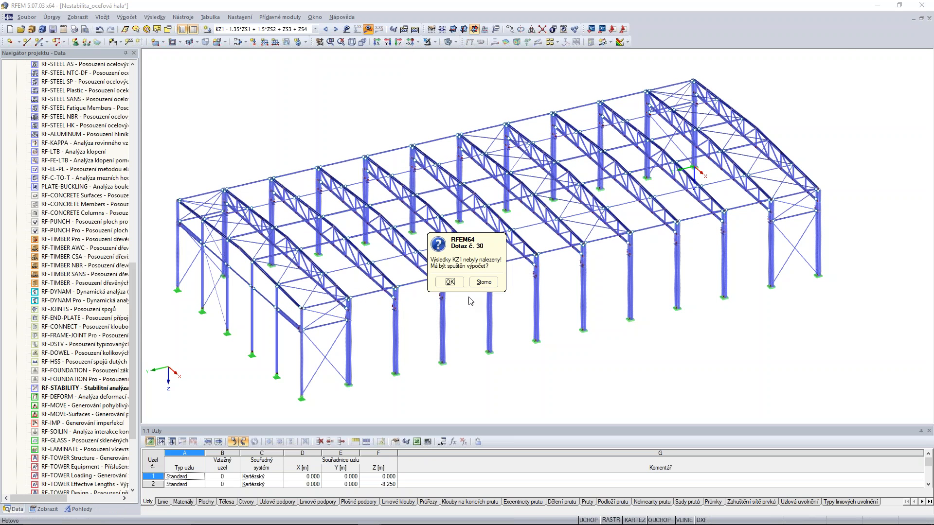
pyautogui.click(449, 283)
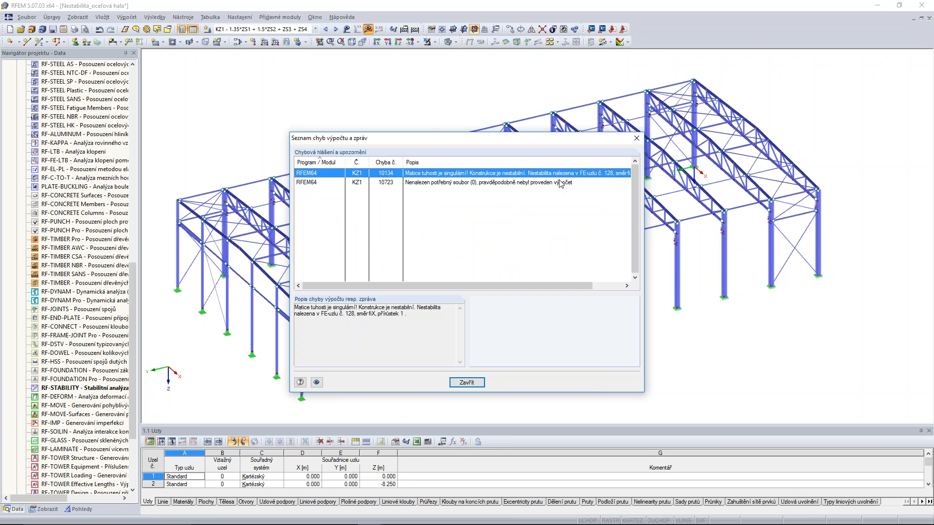
pyautogui.click(466, 383)
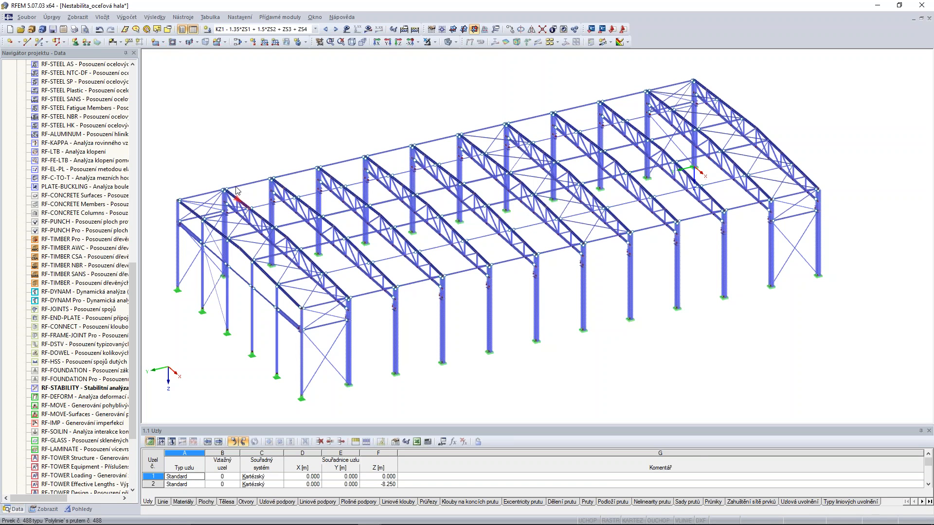
# Examine the roof trusses, purlins and bracing of the hall, focusing on the unsupported ridge nodes of the upper chords.
pyautogui.keyDown('ctrl'); pyautogui.moveTo(240, 167); pyautogui.dragTo(409, 243, button='middle'); pyautogui.keyUp('ctrl')
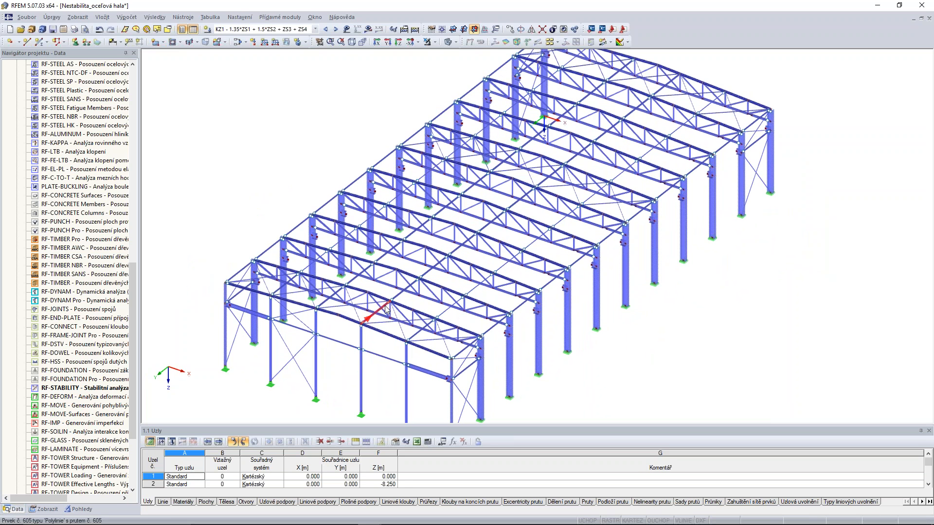
pyautogui.moveTo(387, 307)
pyautogui.keyDown('ctrl'); pyautogui.moveTo(767, 214); pyautogui.dragTo(462, 252, button='middle'); pyautogui.keyUp('ctrl')
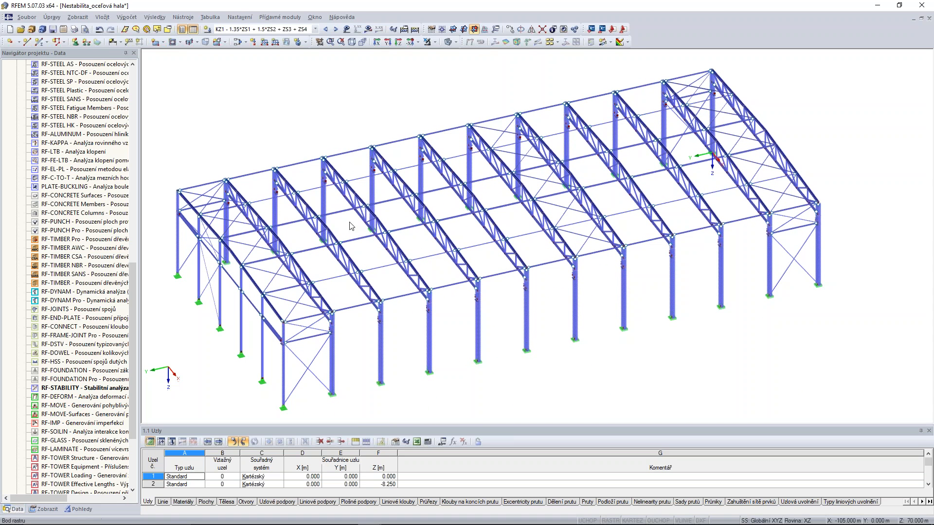
pyautogui.keyDown('ctrl'); pyautogui.moveTo(354, 227); pyautogui.dragTo(346, 225, button='middle'); pyautogui.keyUp('ctrl')
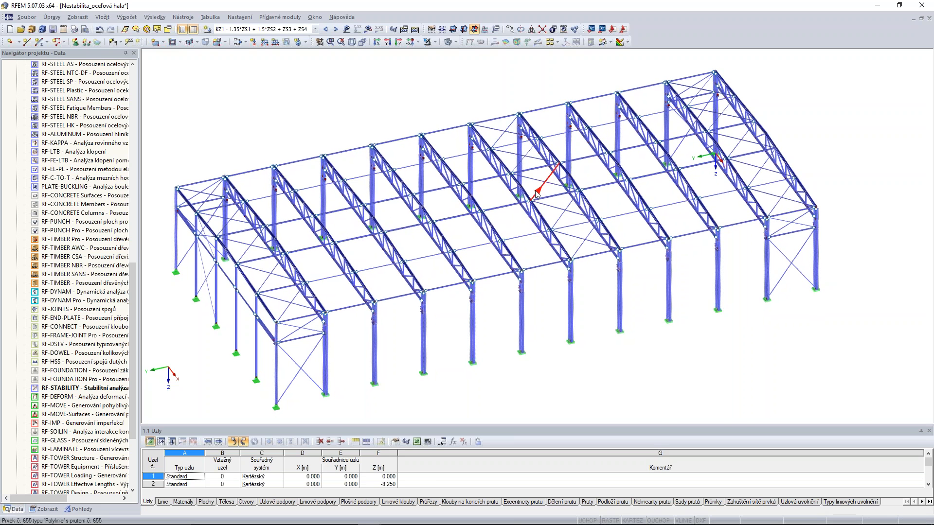
pyautogui.scroll(3, 522, 189)
pyautogui.scroll(3, 522, 189)
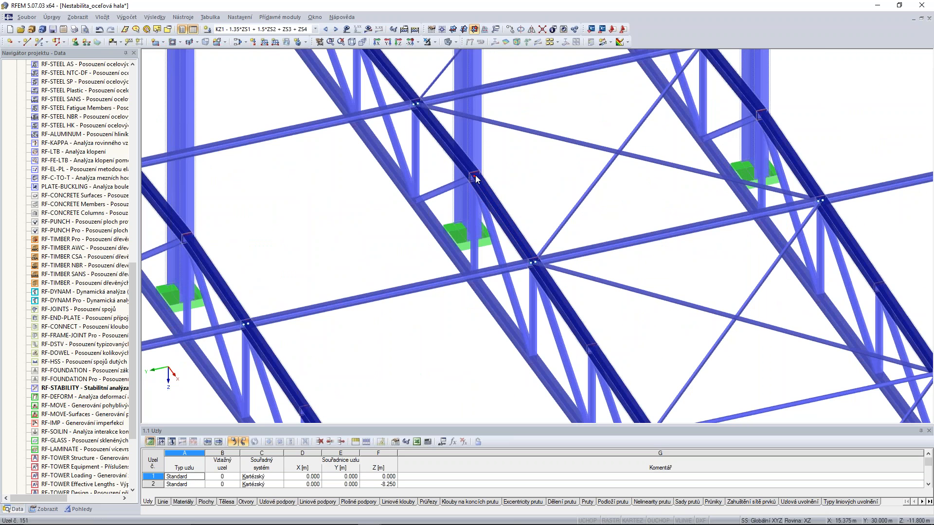
pyautogui.scroll(-9, 476, 176)
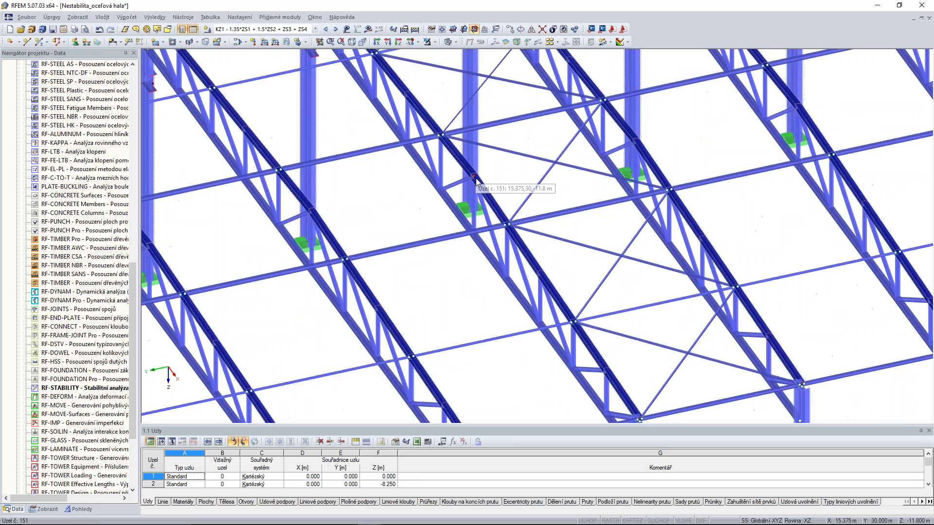
# Select the upper-chord ridge nodes of all transverse frames in the front view and set their Z coordinate to -11.64 m.
pyautogui.keyDown('ctrl'); pyautogui.moveTo(430, 283); pyautogui.dragTo(553, 223, button='middle'); pyautogui.keyUp('ctrl')
pyautogui.scroll(10, 413, 247)
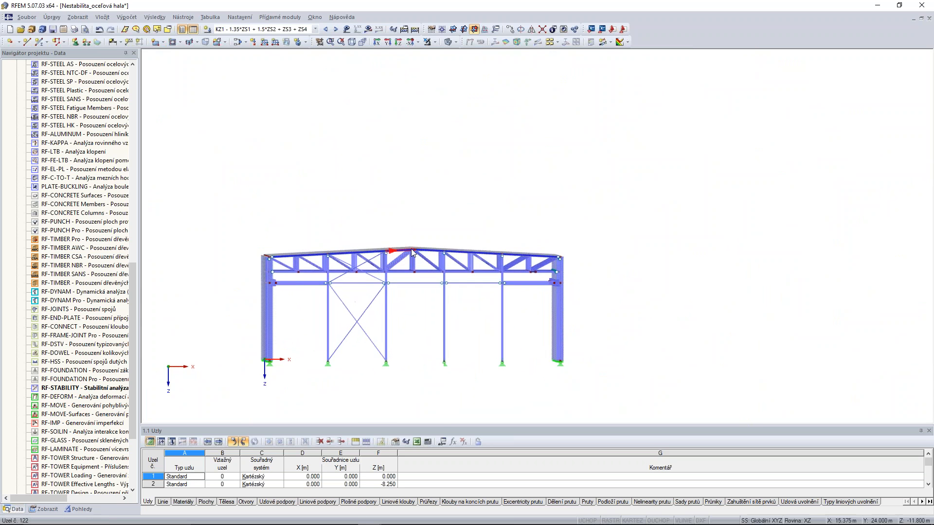
pyautogui.keyDown('ctrl'); pyautogui.moveTo(413, 247); pyautogui.dragTo(410, 183, button='middle'); pyautogui.keyUp('ctrl')
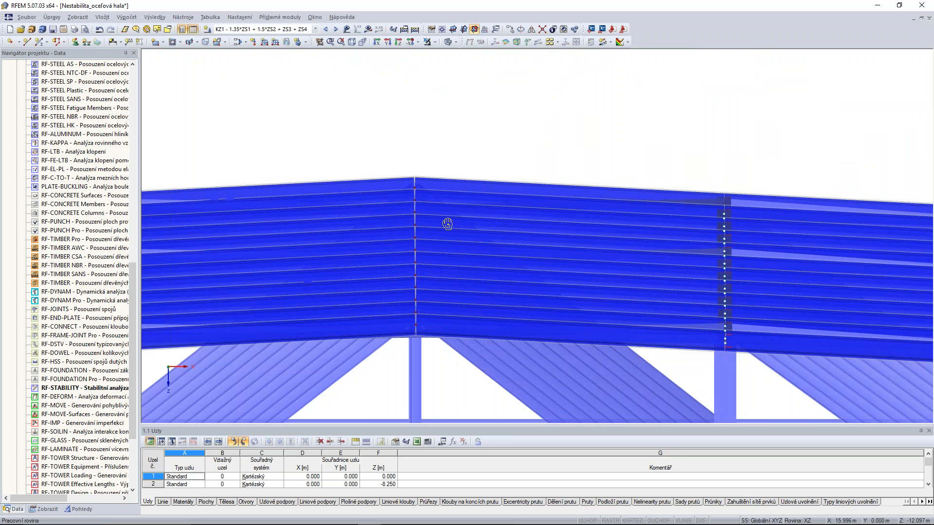
pyautogui.moveTo(402, 153); pyautogui.dragTo(434, 336)
pyautogui.keyDown('ctrl'); pyautogui.moveTo(453, 372); pyautogui.dragTo(448, 363, button='middle'); pyautogui.keyUp('ctrl')
pyautogui.moveTo(383, 199); pyautogui.dragTo(448, 303)
pyautogui.rightClick(412, 253)
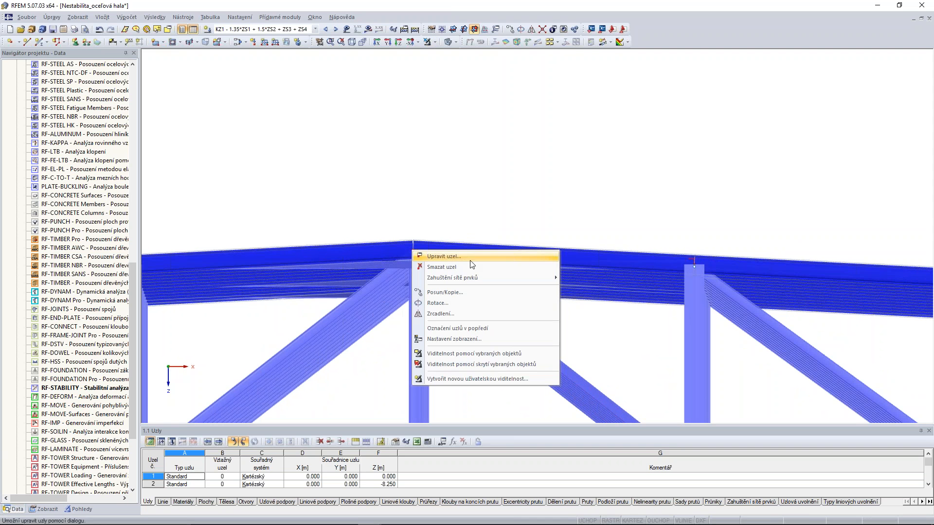
pyautogui.click(447, 255)
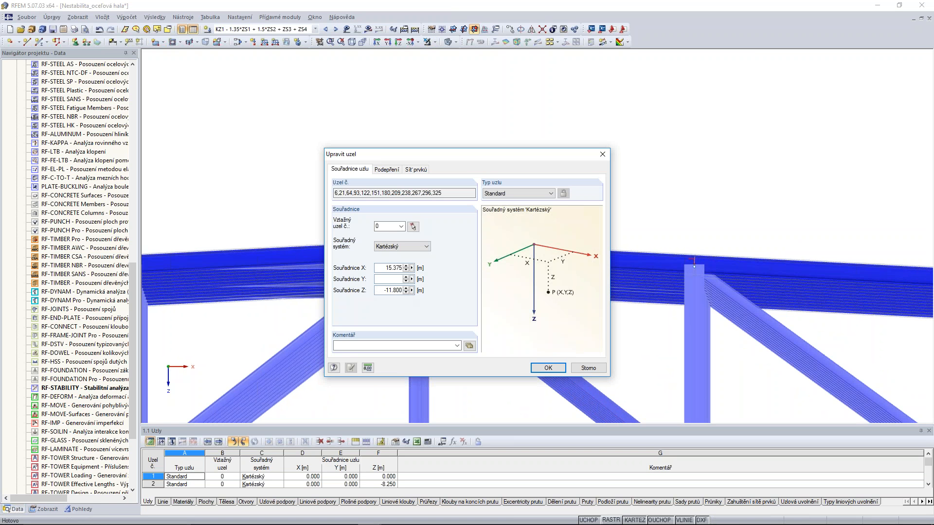
pyautogui.write('64')
pyautogui.click(547, 369)
# Deactivate the loading modification factor of KZ1, keeping second-order P-Delta analysis.
pyautogui.scroll(-3, 570, 144)
pyautogui.keyDown('ctrl'); pyautogui.moveTo(578, 148); pyautogui.dragTo(562, 174, button='middle'); pyautogui.keyUp('ctrl')
pyautogui.scroll(-2, 562, 171)
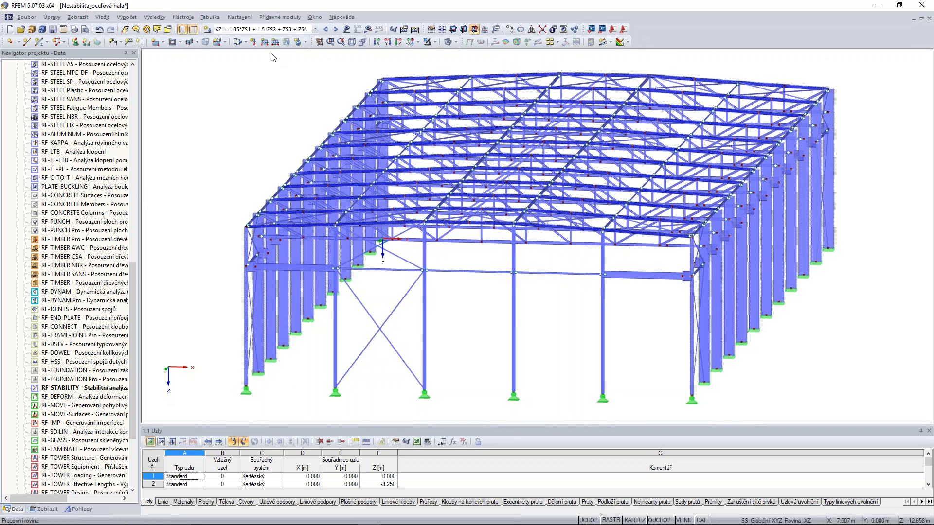
pyautogui.click(238, 42)
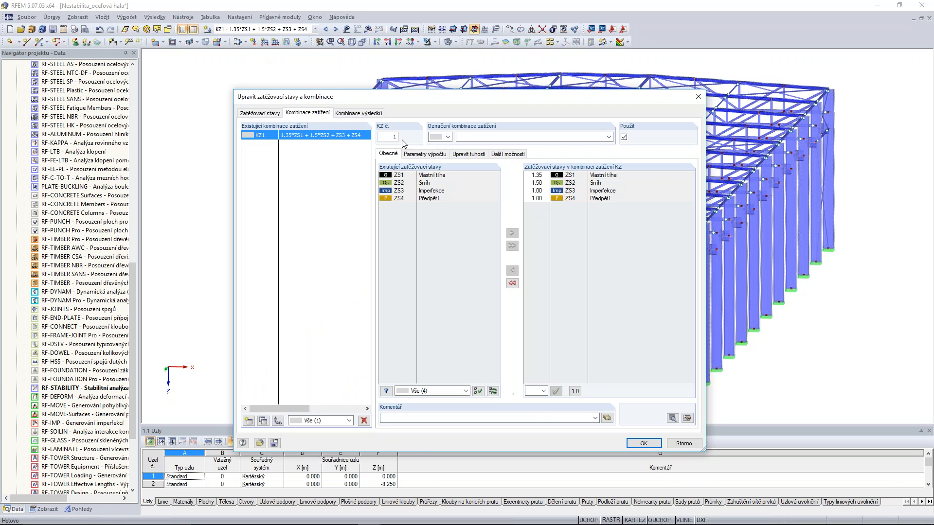
pyautogui.click(417, 155)
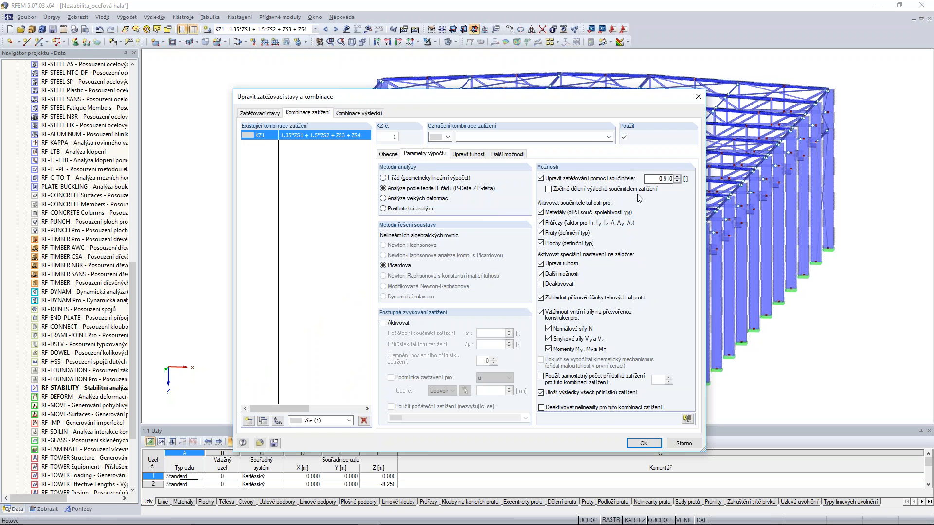
pyautogui.click(541, 179)
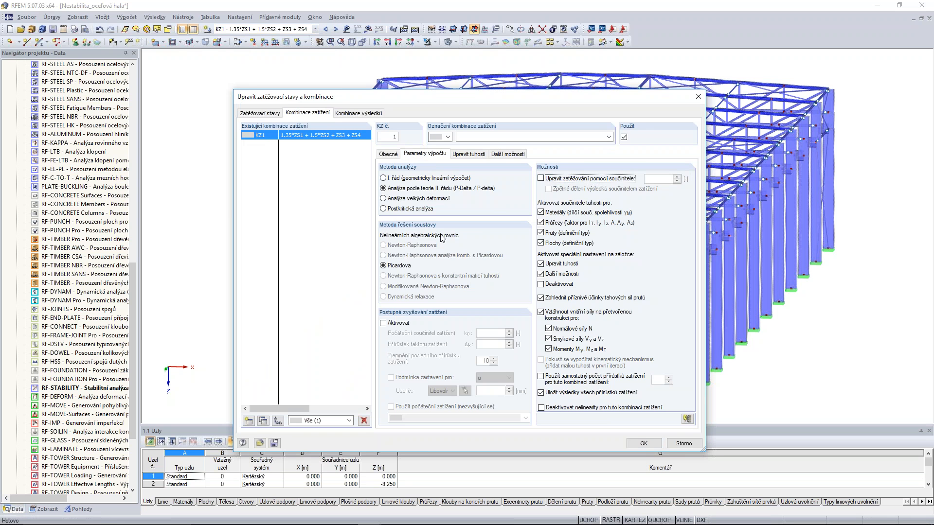
pyautogui.click(643, 444)
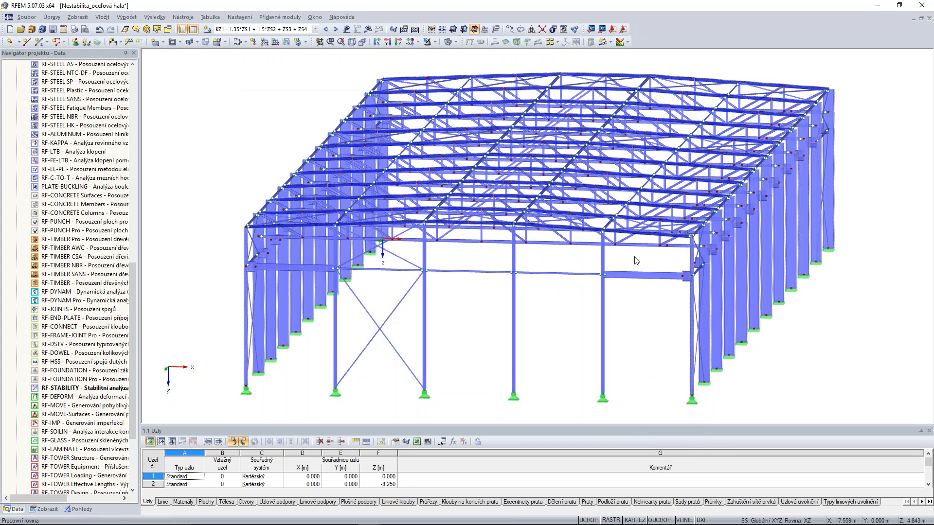
# Calculate KZ1 under full load with the modified ridge and examine the global deformation of the hall.
pyautogui.moveTo(711, 115); pyautogui.dragTo(705, 117, button='middle')
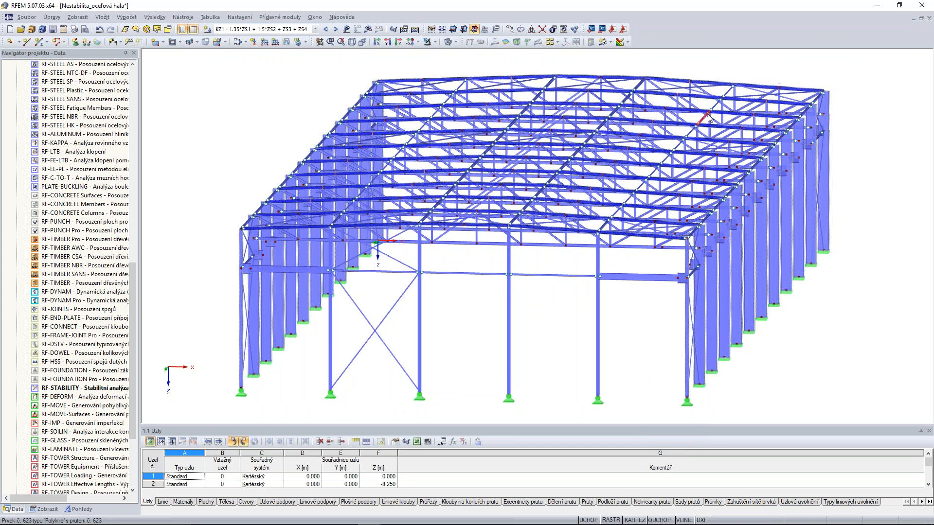
pyautogui.click(368, 29)
pyautogui.click(449, 282)
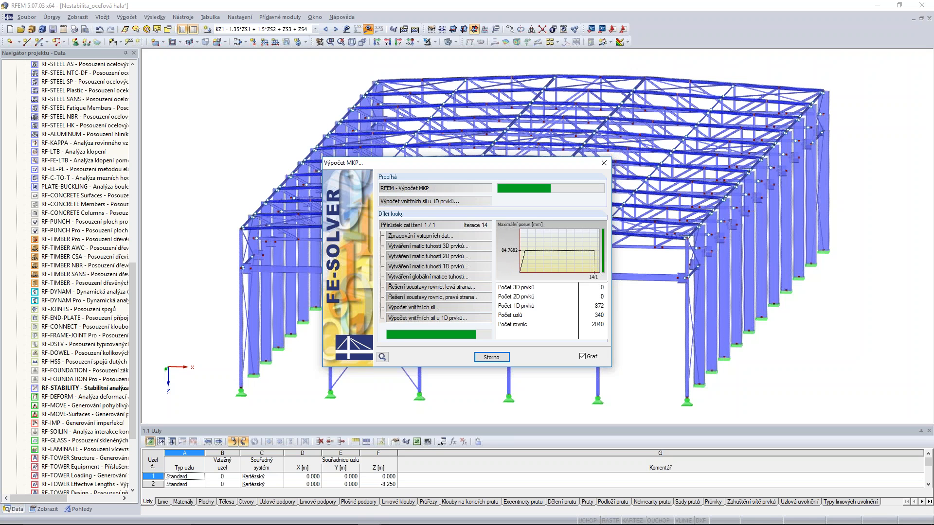
pyautogui.scroll(6, 579, 188)
pyautogui.scroll(-3, 579, 188)
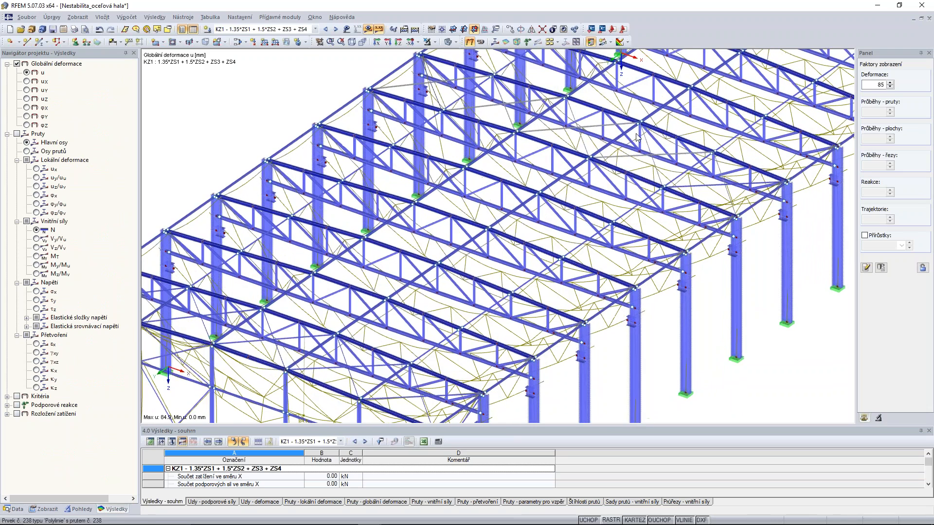
pyautogui.scroll(-4, 535, 223)
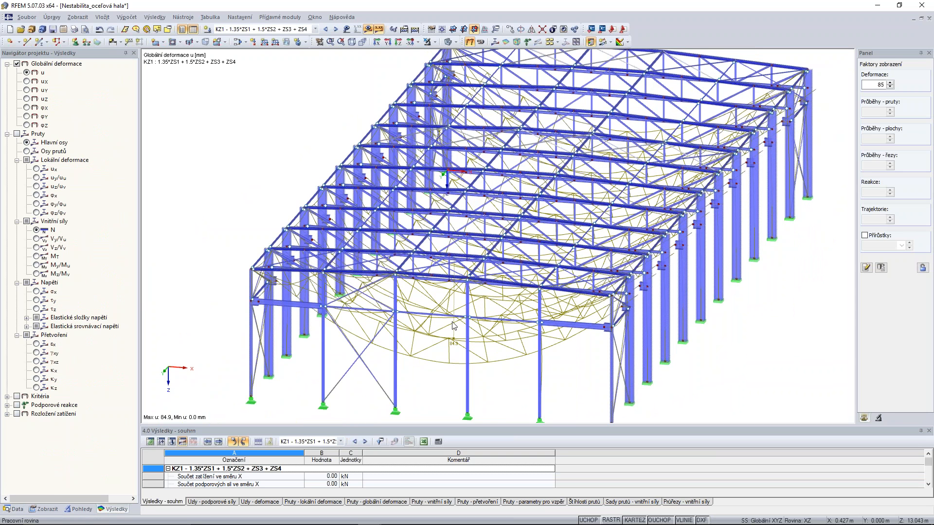
# Create RF-STABILITY case 2 with axial forces taken from KZ1 and run its eigenvalue calculation.
pyautogui.click(14, 509)
pyautogui.doubleClick(83, 389)
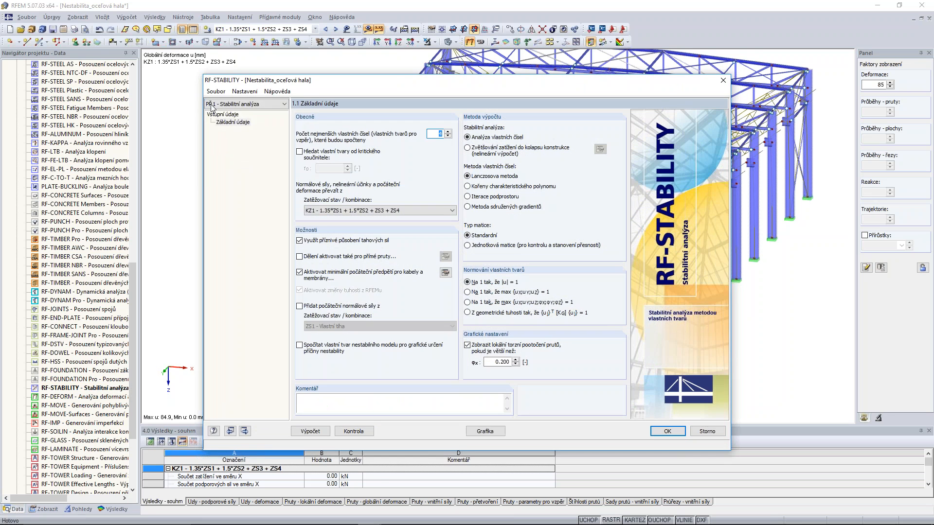
pyautogui.click(216, 91)
pyautogui.click(236, 102)
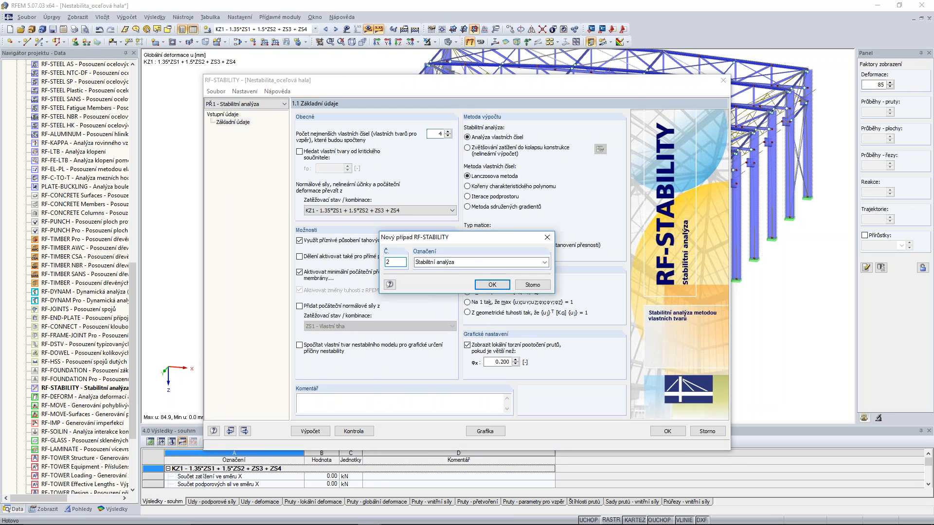
pyautogui.click(491, 287)
pyautogui.click(425, 212)
pyautogui.click(315, 238)
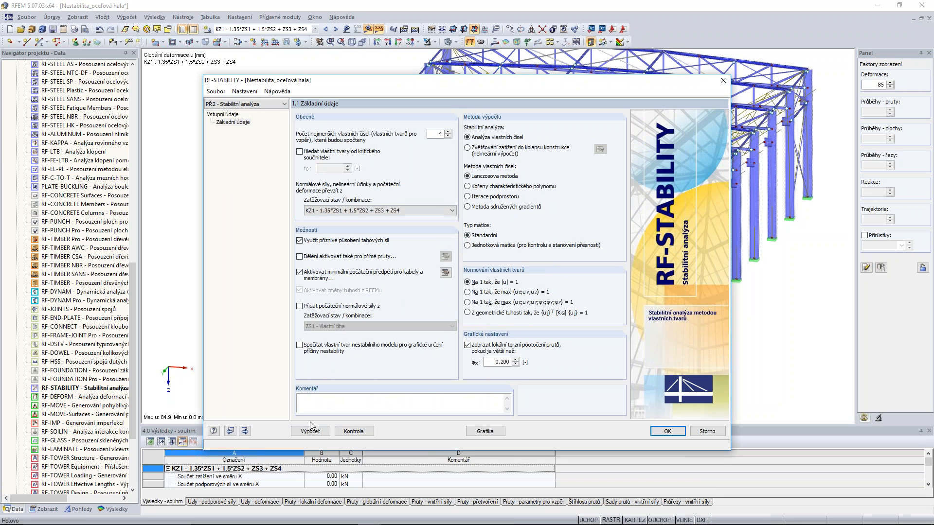
pyautogui.click(318, 433)
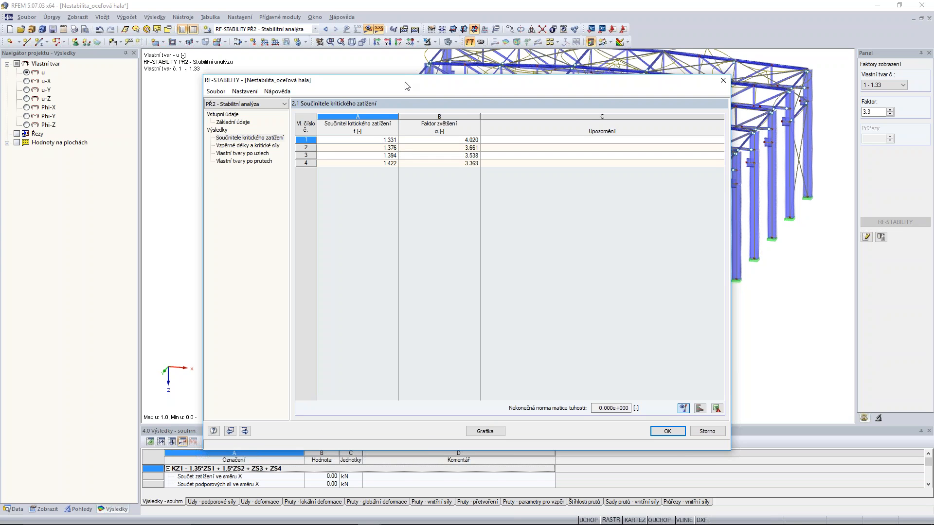
# Review the critical load factors of case 2, close RF-STABILITY and examine the first mode shape on the hall.
pyautogui.moveTo(408, 83); pyautogui.dragTo(405, 70)
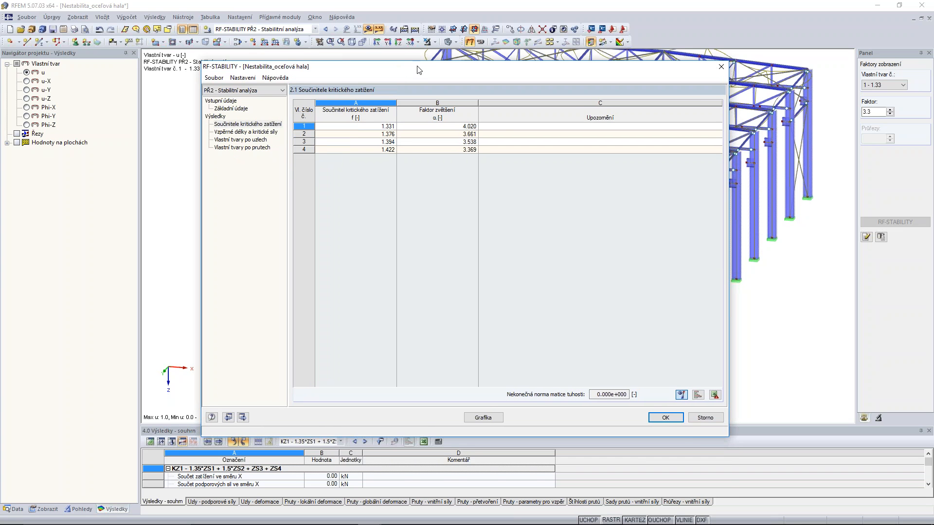
pyautogui.click(665, 417)
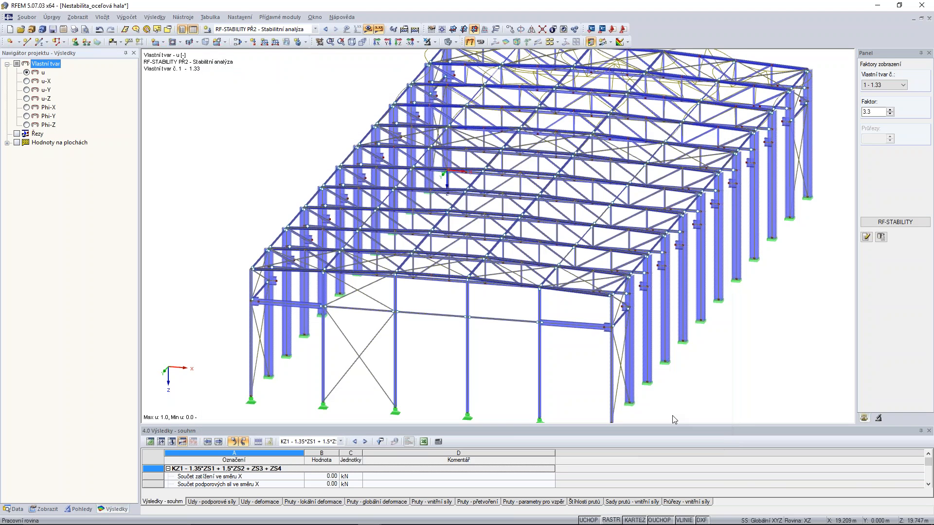
pyautogui.moveTo(730, 114); pyautogui.dragTo(628, 168, button='middle')
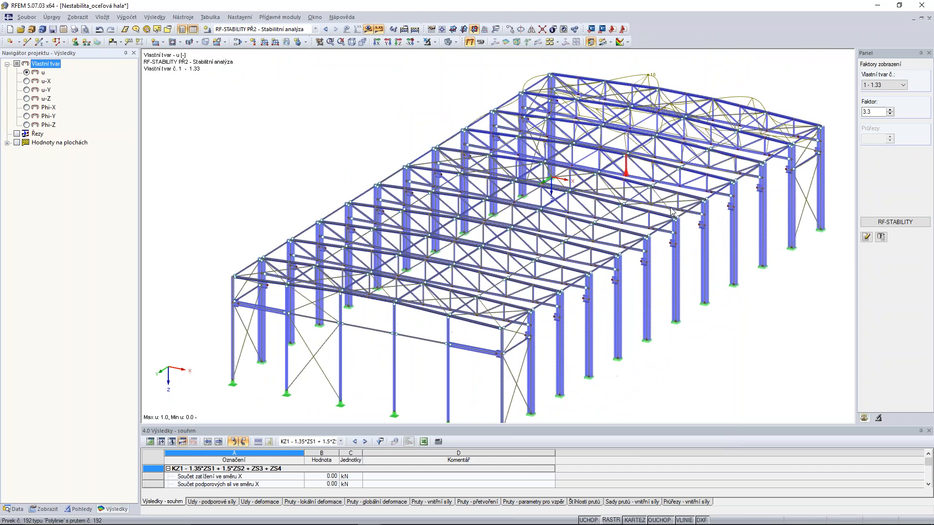
pyautogui.keyDown('ctrl'); pyautogui.moveTo(692, 307); pyautogui.dragTo(623, 272, button='middle'); pyautogui.keyUp('ctrl')
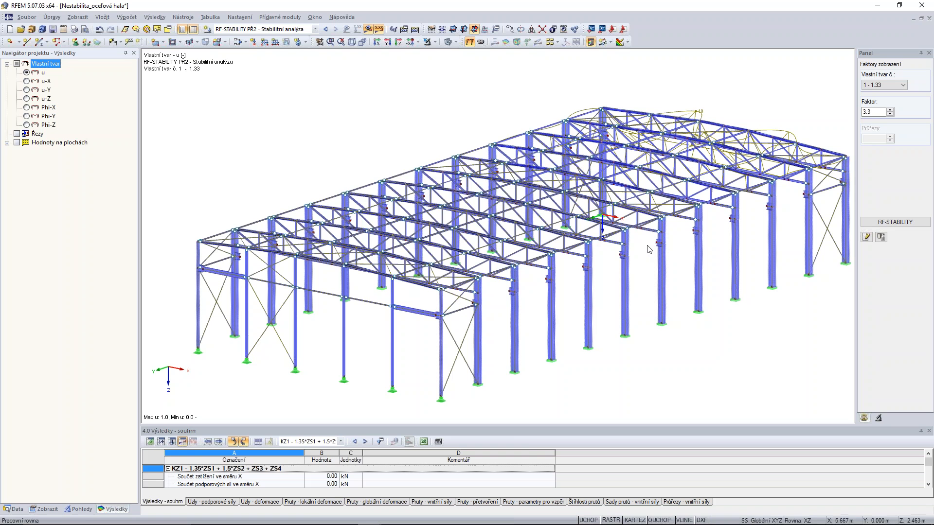
# Switch to the model "Modelovanie pomocou imperfekcií" and examine the bulging built-up column with its cross frames and height dimensions.
pyautogui.moveTo(365, 523)
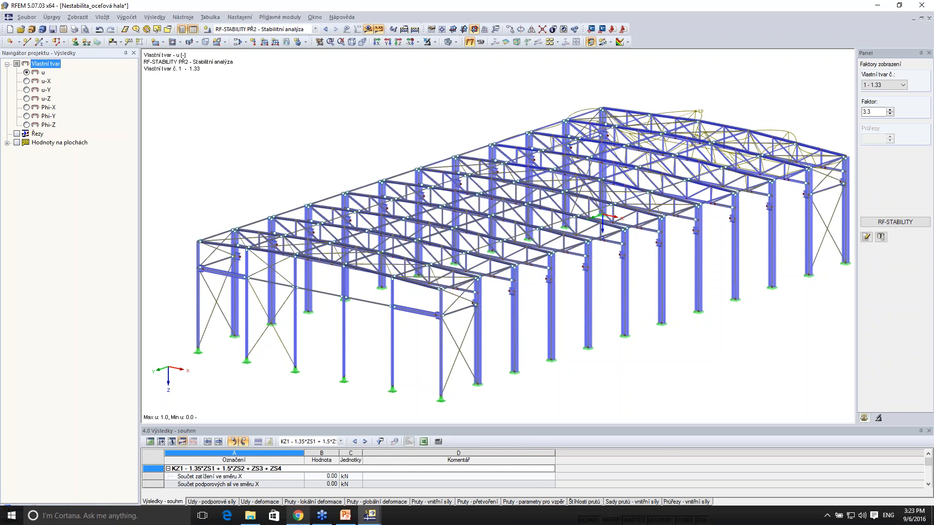
pyautogui.click(457, 477)
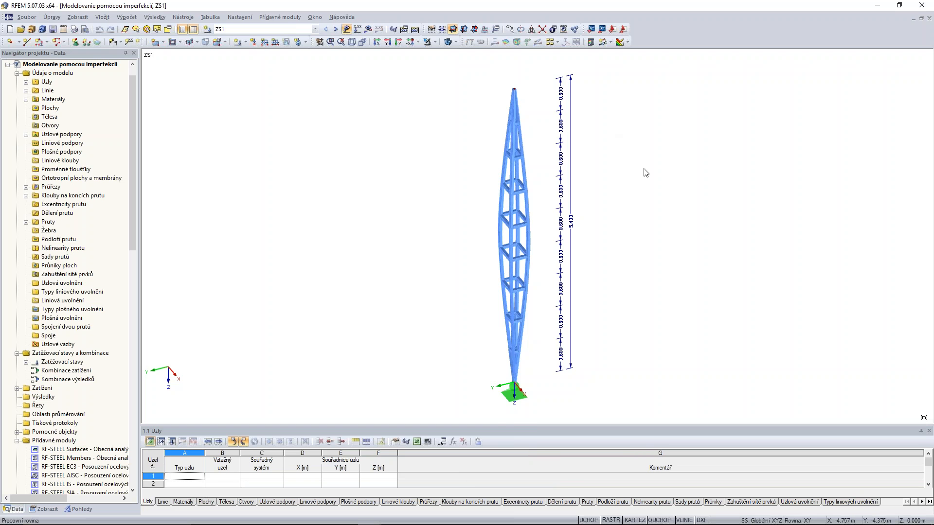
pyautogui.keyDown('ctrl'); pyautogui.moveTo(662, 257); pyautogui.dragTo(650, 239, button='middle'); pyautogui.keyUp('ctrl')
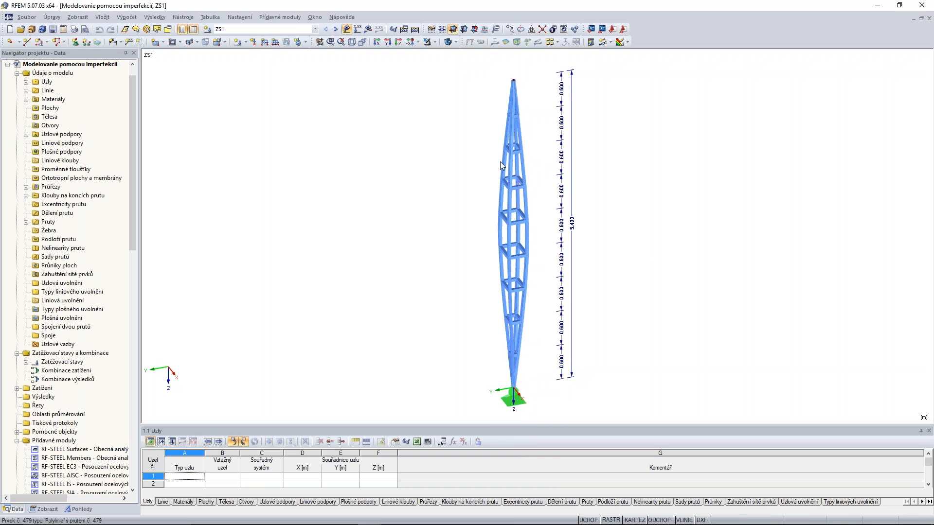
pyautogui.scroll(4, 535, 181)
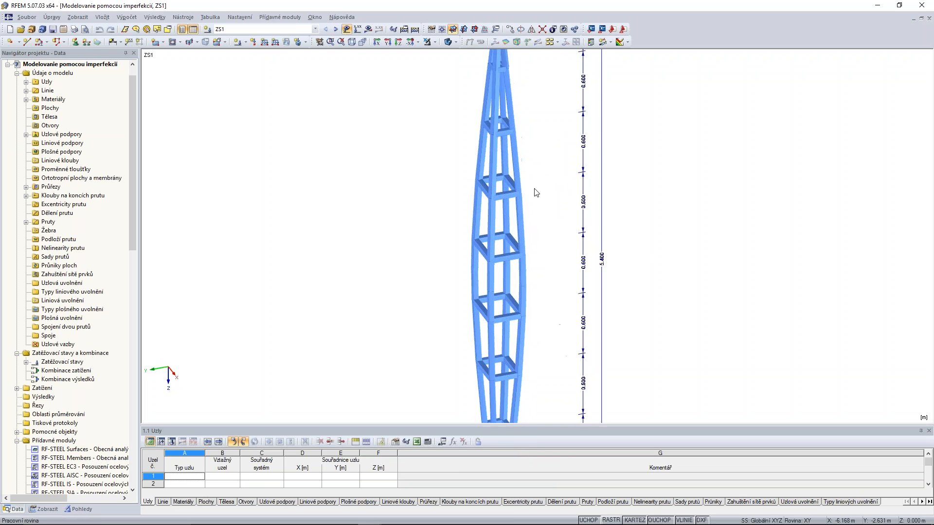
pyautogui.scroll(-4, 571, 279)
pyautogui.moveTo(571, 279); pyautogui.dragTo(618, 252, button='middle')
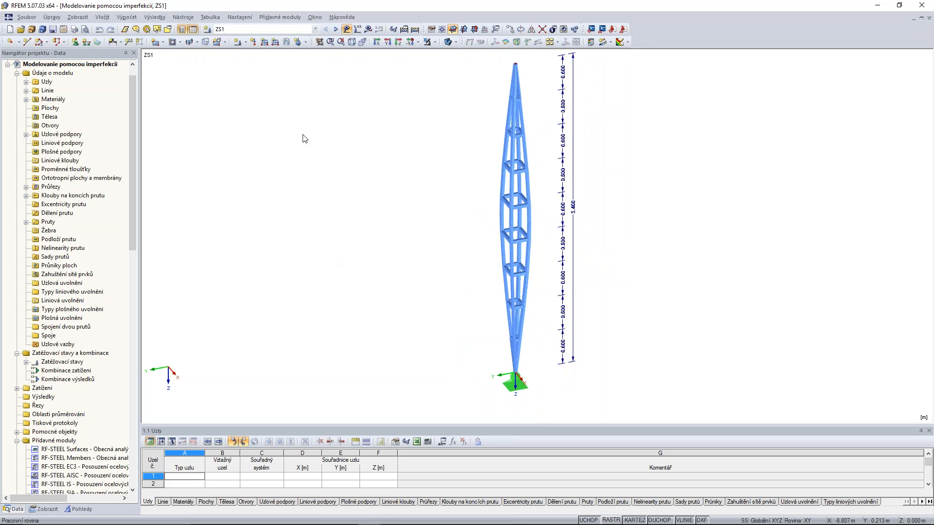
# Switch to the empty start model, review the basic data of the RF-IMP imperfection module and close it without saving.
pyautogui.hotkey('ctrl', 'Tab')
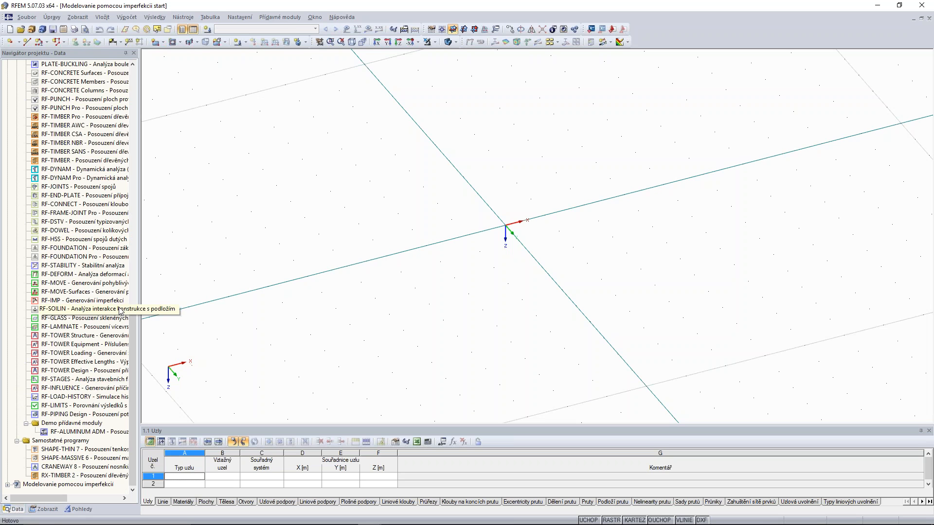
pyautogui.doubleClick(77, 301)
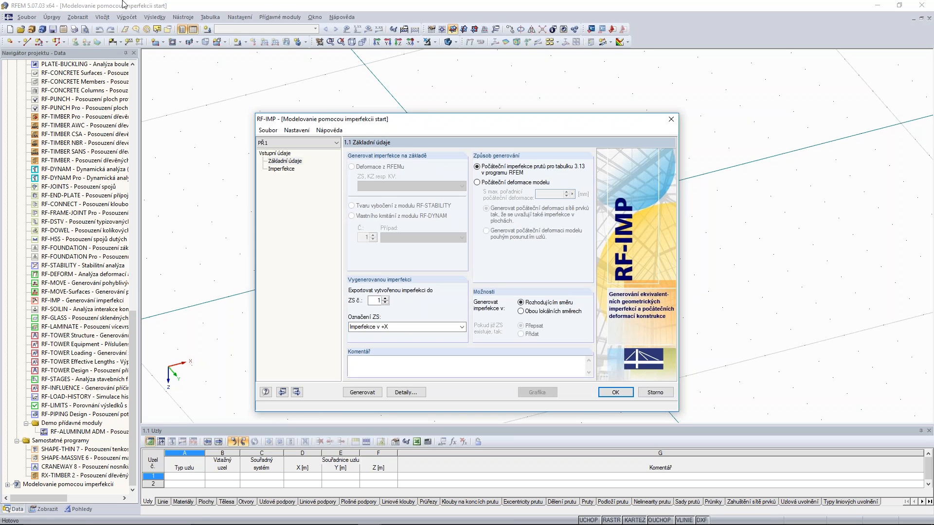
pyautogui.moveTo(462, 126); pyautogui.dragTo(429, 89)
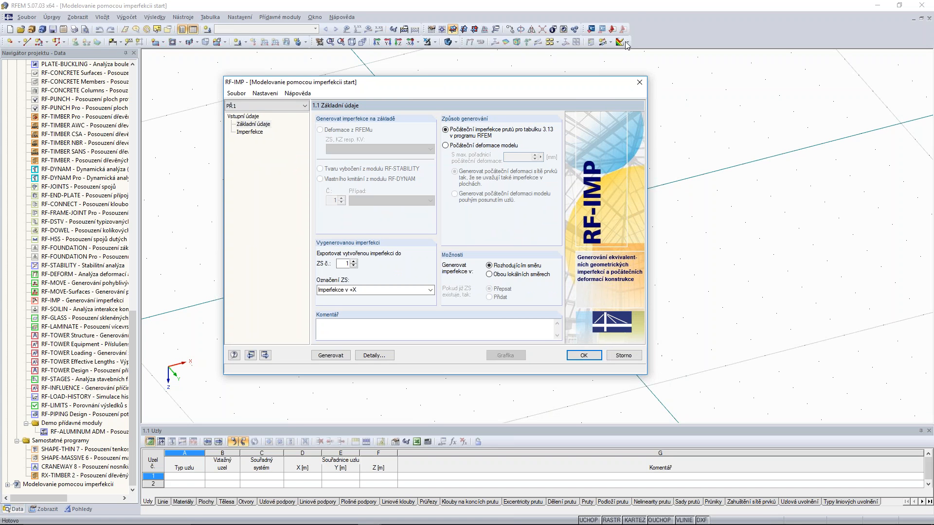
pyautogui.click(639, 82)
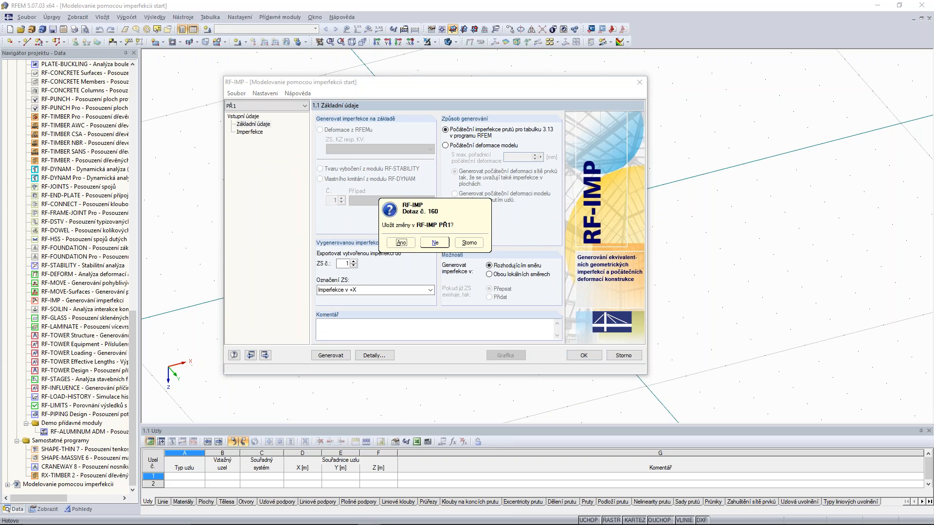
pyautogui.click(435, 243)
# Place four standard nodes around the origin as a 0.4 by 0.3 m rectangle in the XY plane, starting at X -0.200, Y -0.150.
pyautogui.keyDown('ctrl'); pyautogui.moveTo(533, 229); pyautogui.dragTo(597, 269, button='middle'); pyautogui.keyUp('ctrl')
pyautogui.scroll(1, 540, 216)
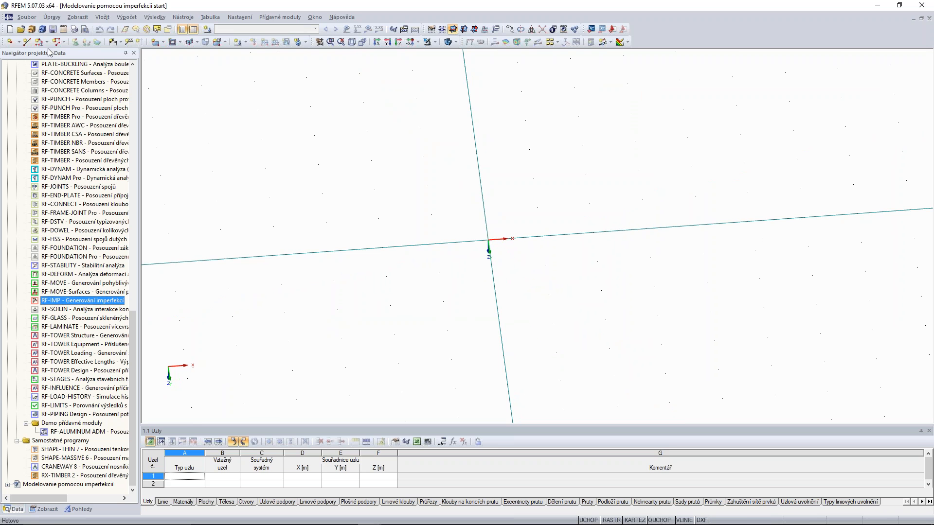
pyautogui.click(9, 41)
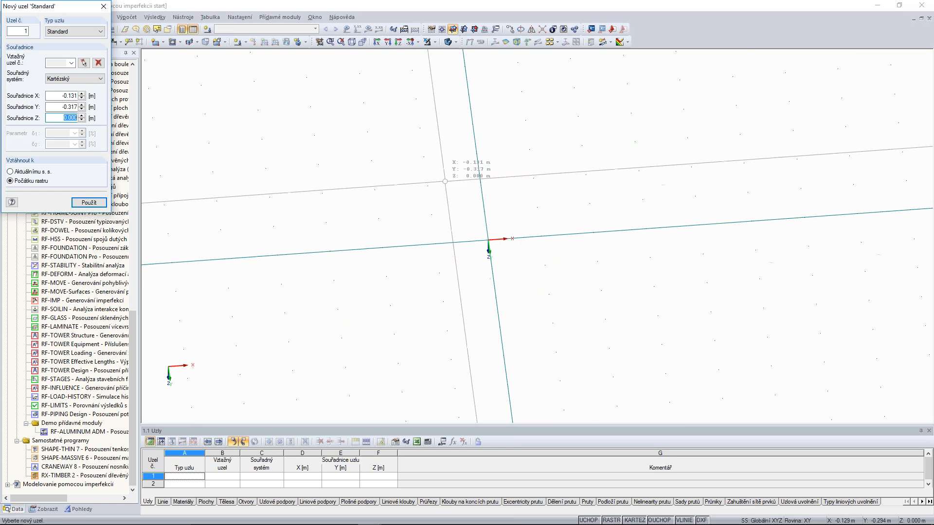
pyautogui.click(427, 211)
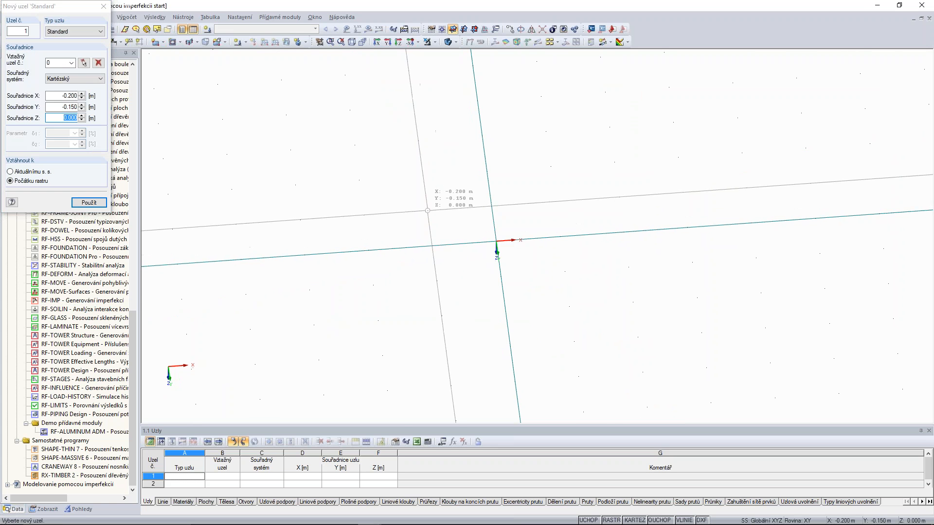
pyautogui.click(555, 202)
pyautogui.click(565, 272)
pyautogui.click(437, 281)
pyautogui.rightClick(463, 205)
# Select the four base nodes and set up one copy of them displaced by -0.3 m in Z.
pyautogui.keyDown('ctrl'); pyautogui.moveTo(445, 253); pyautogui.dragTo(422, 200, button='middle'); pyautogui.keyUp('ctrl')
pyautogui.moveTo(393, 182); pyautogui.dragTo(602, 287)
pyautogui.click(510, 29)
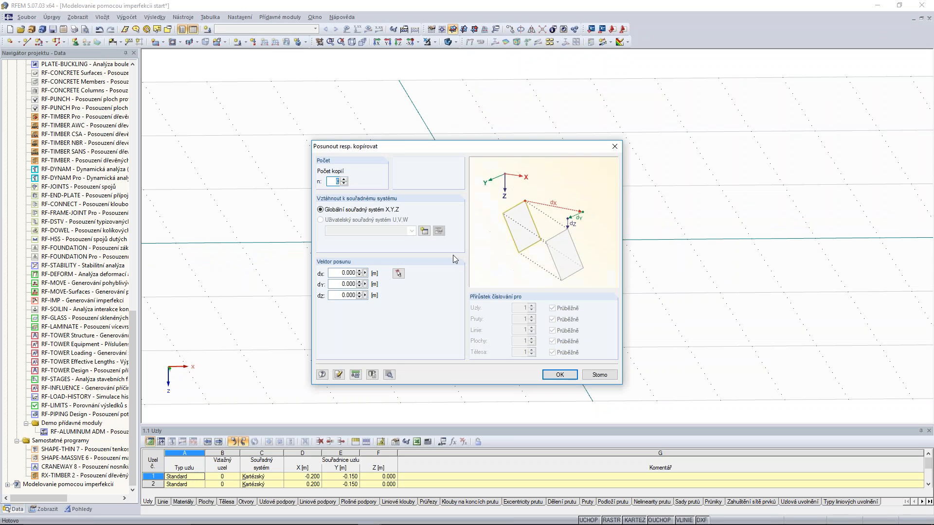
pyautogui.click(345, 179)
pyautogui.doubleClick(351, 296)
pyautogui.write('-0.3')
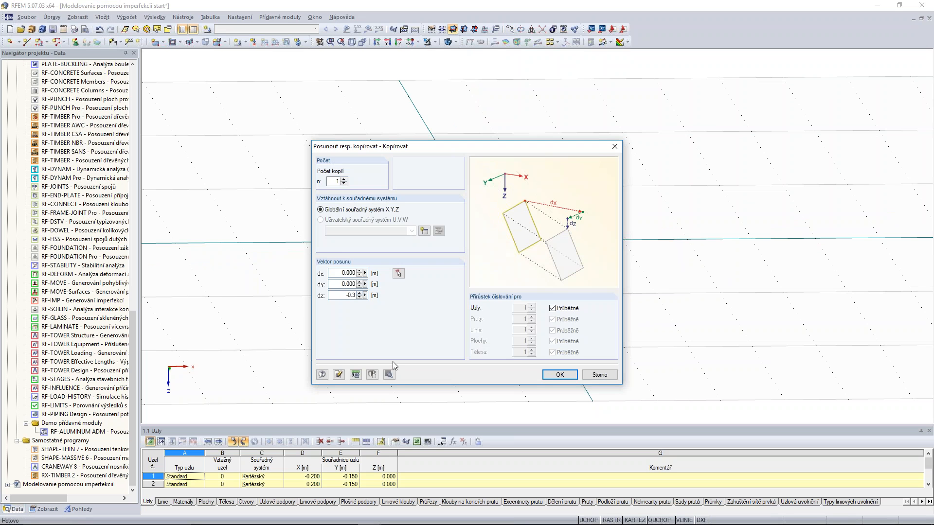
# Copy the nodes with new connecting lines and members, using a beam template with the existing QRO hollow section in Ocel S 235.
pyautogui.click(390, 374)
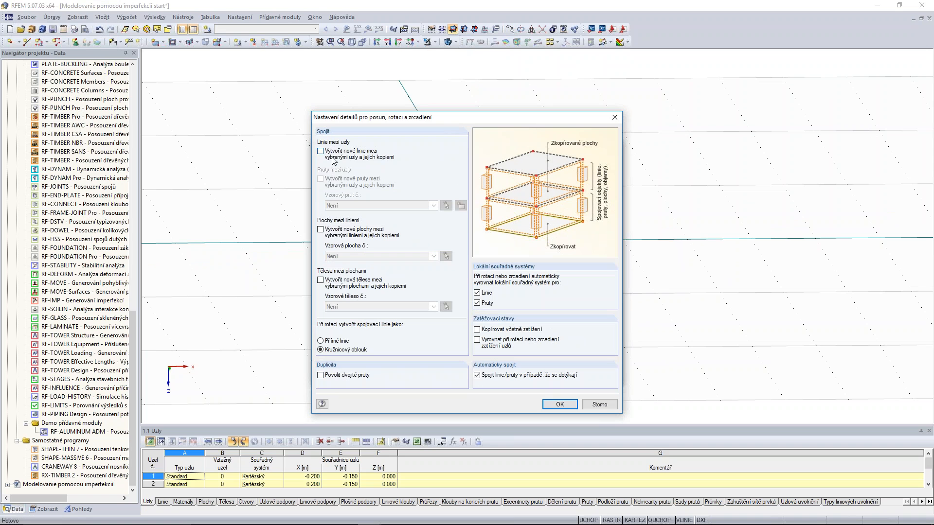
pyautogui.click(321, 152)
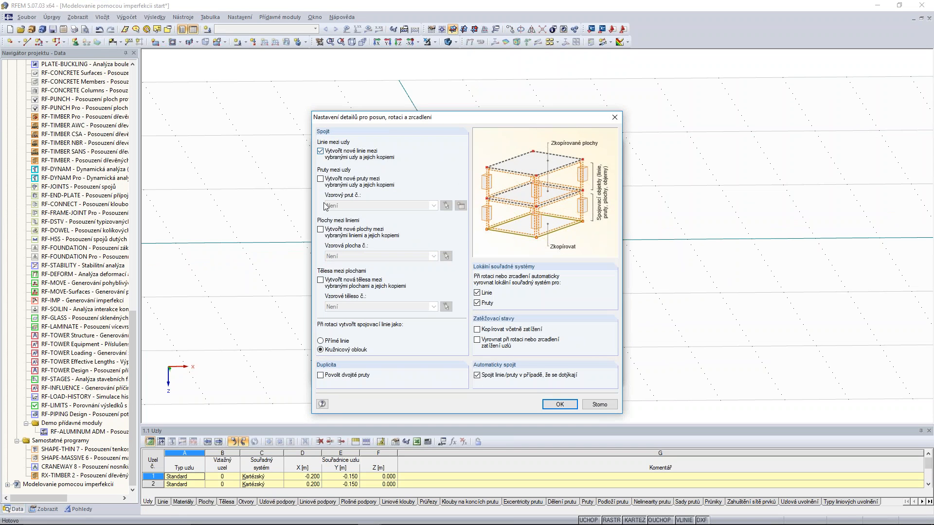
pyautogui.click(321, 180)
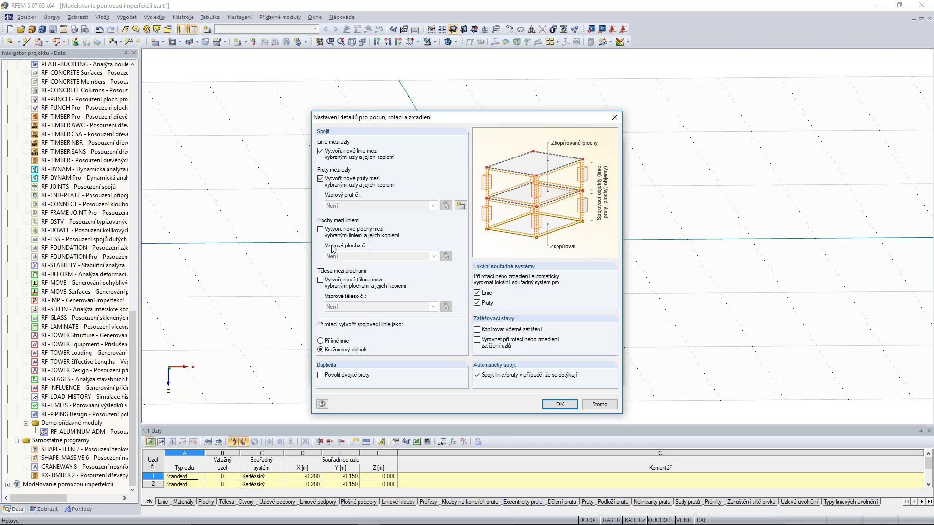
pyautogui.click(460, 205)
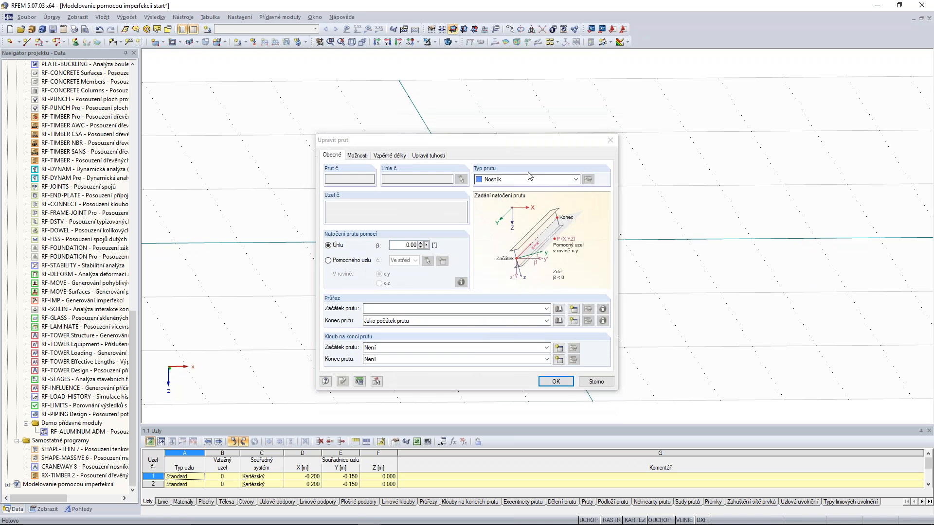
pyautogui.click(501, 308)
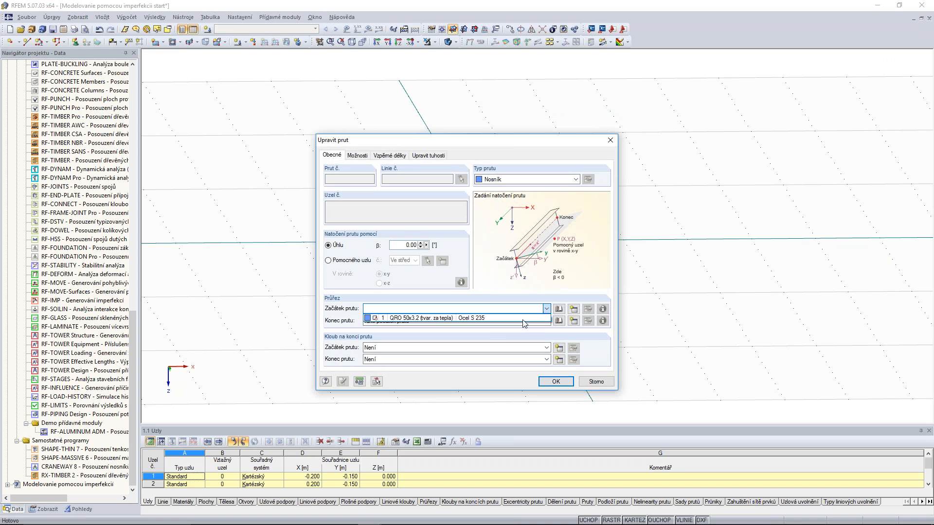
pyautogui.click(500, 318)
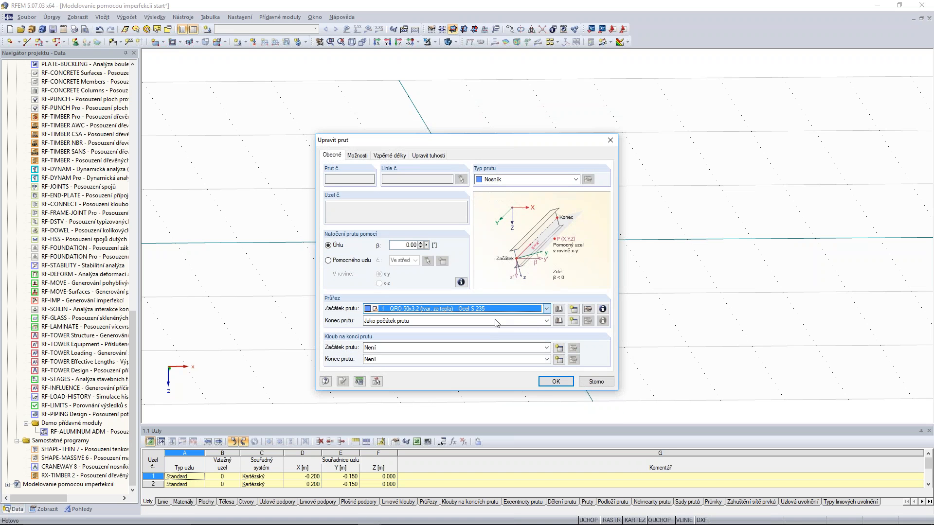
pyautogui.click(556, 382)
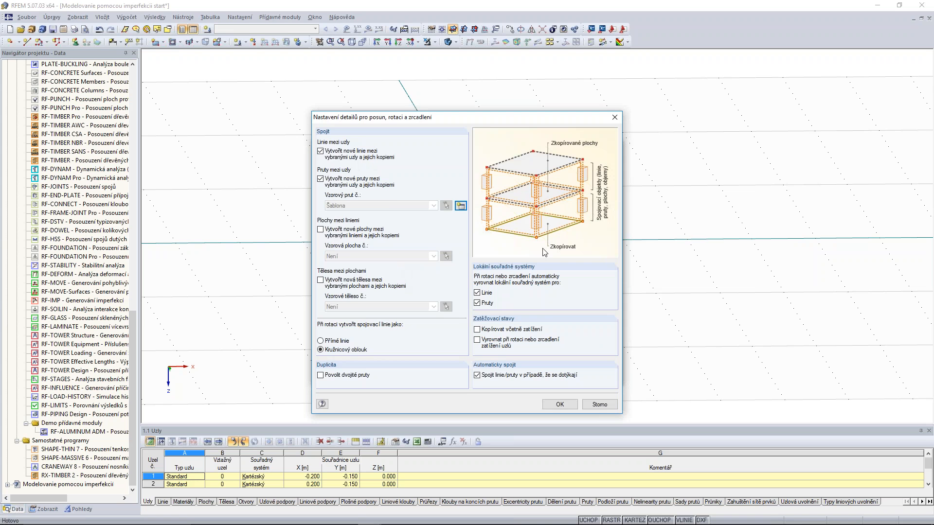
pyautogui.click(560, 405)
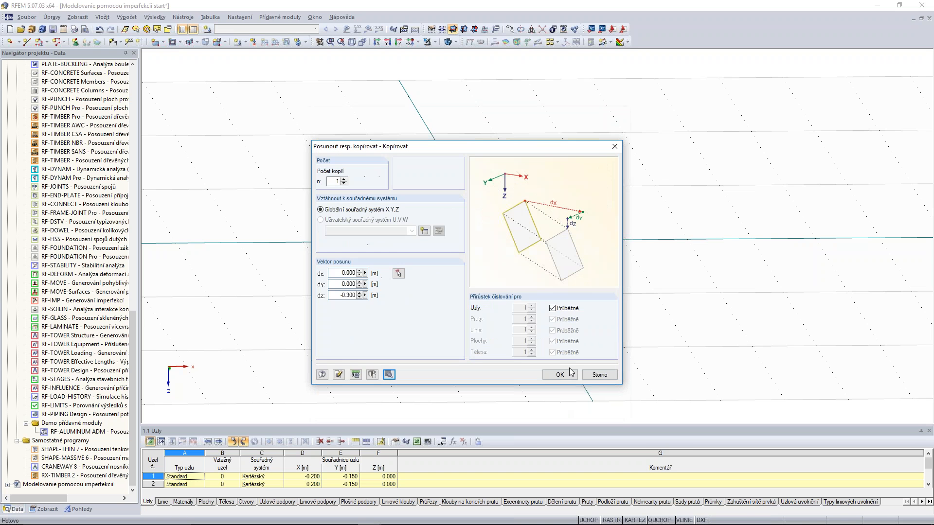
pyautogui.click(560, 376)
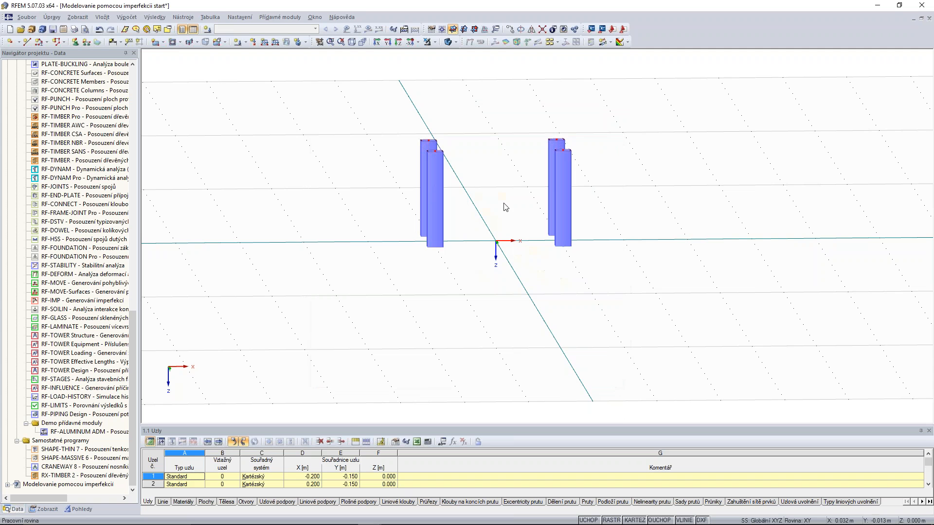
# Copy the four members once by their own height, -0.3 m in Z, without creating connecting lines between nodes and copies.
pyautogui.keyDown('ctrl'); pyautogui.moveTo(686, 75); pyautogui.dragTo(659, 85, button='middle'); pyautogui.keyUp('ctrl')
pyautogui.moveTo(699, 86); pyautogui.dragTo(363, 319)
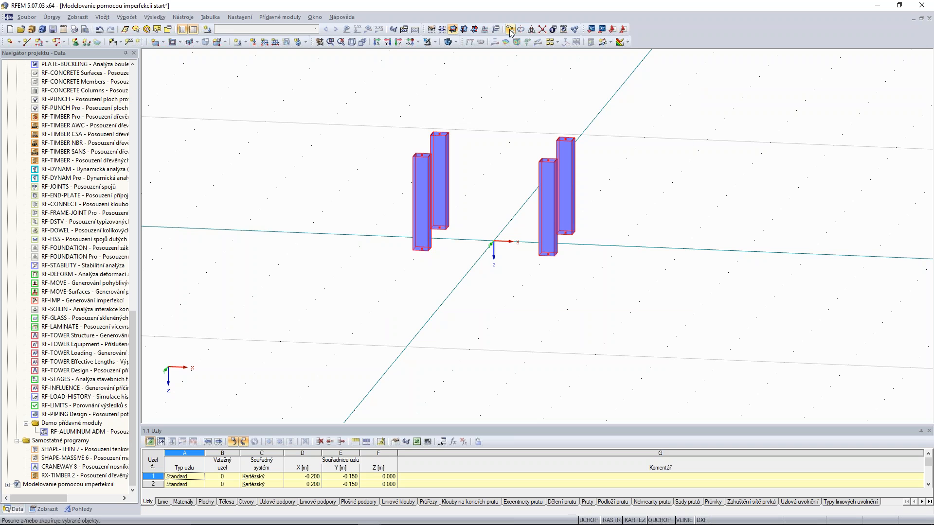
pyautogui.click(509, 29)
pyautogui.click(398, 273)
pyautogui.click(422, 251)
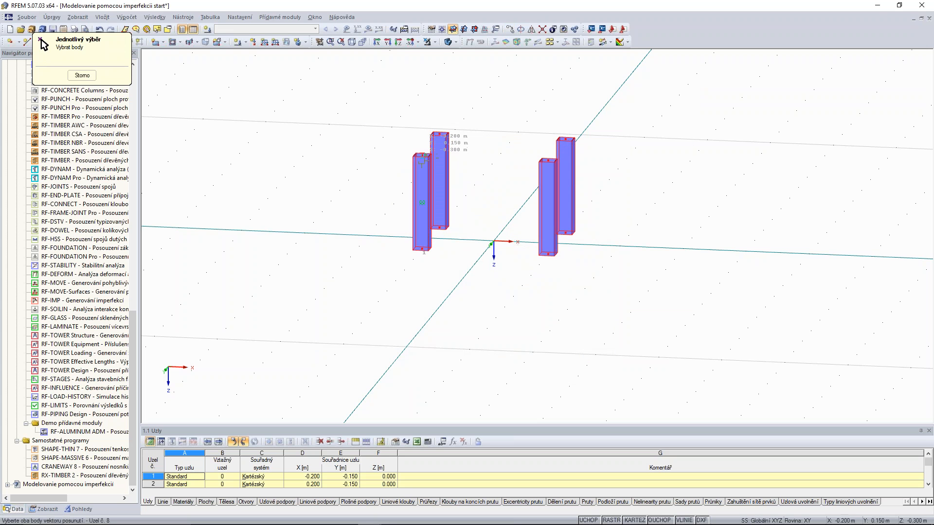
pyautogui.click(423, 155)
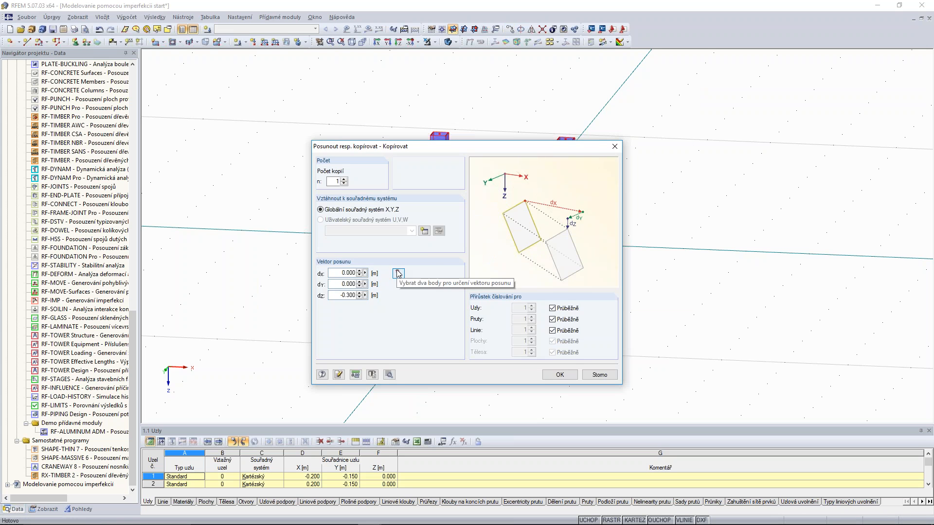
pyautogui.click(389, 375)
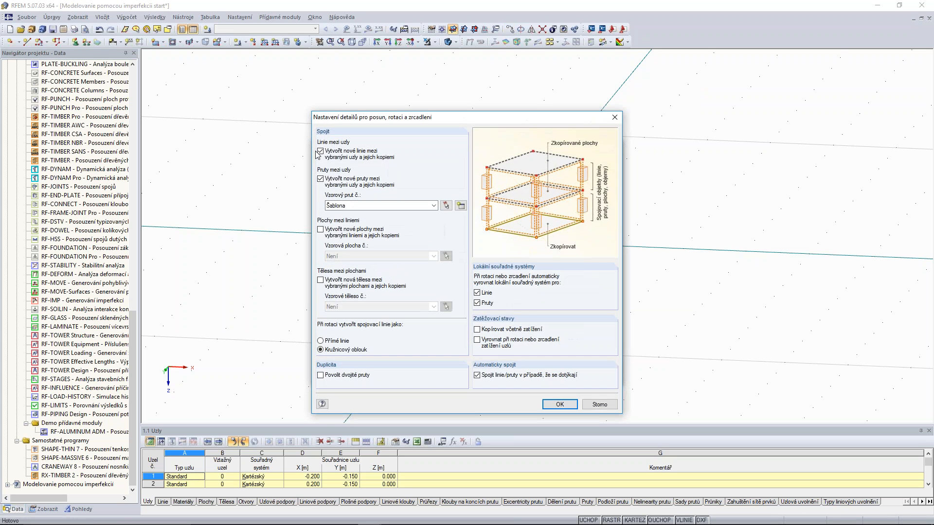
pyautogui.click(325, 152)
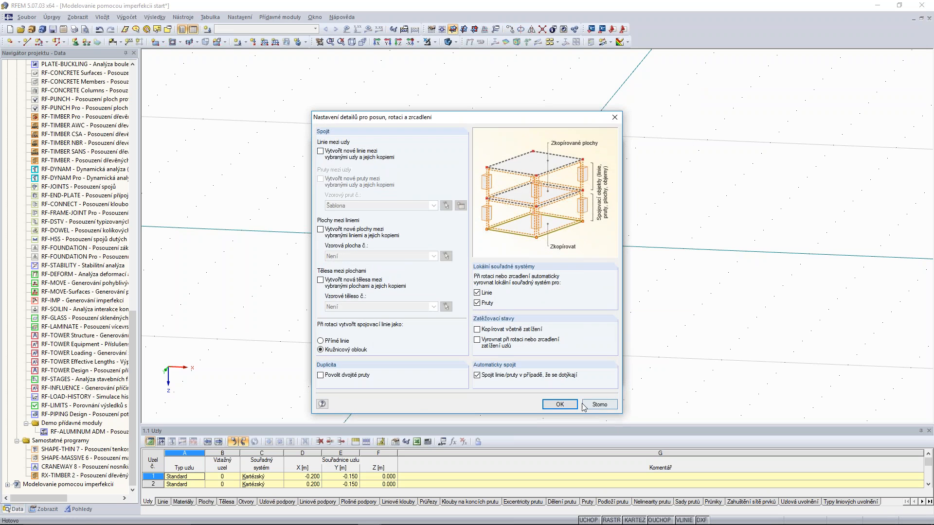
pyautogui.click(560, 404)
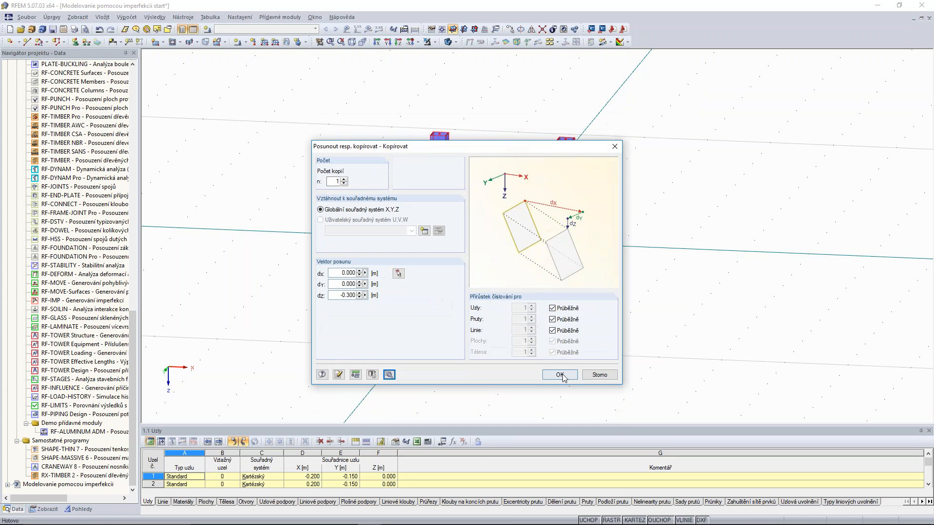
pyautogui.click(558, 374)
# Edit the Z coordinate of the four top nodes together so the upper members are about twice as long as the lower ones.
pyautogui.moveTo(706, 165); pyautogui.dragTo(664, 282, button='middle')
pyautogui.moveTo(320, 210); pyautogui.dragTo(559, 265)
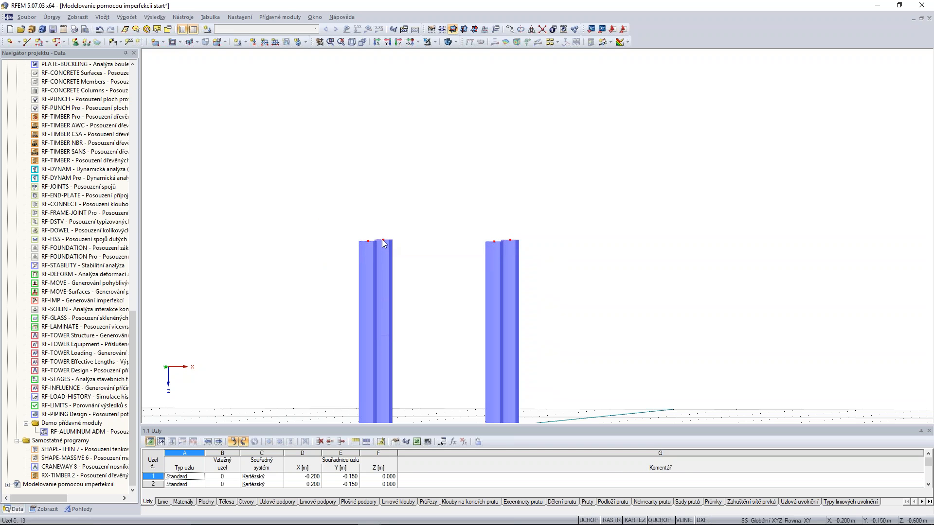
pyautogui.rightClick(382, 240)
pyautogui.click(468, 246)
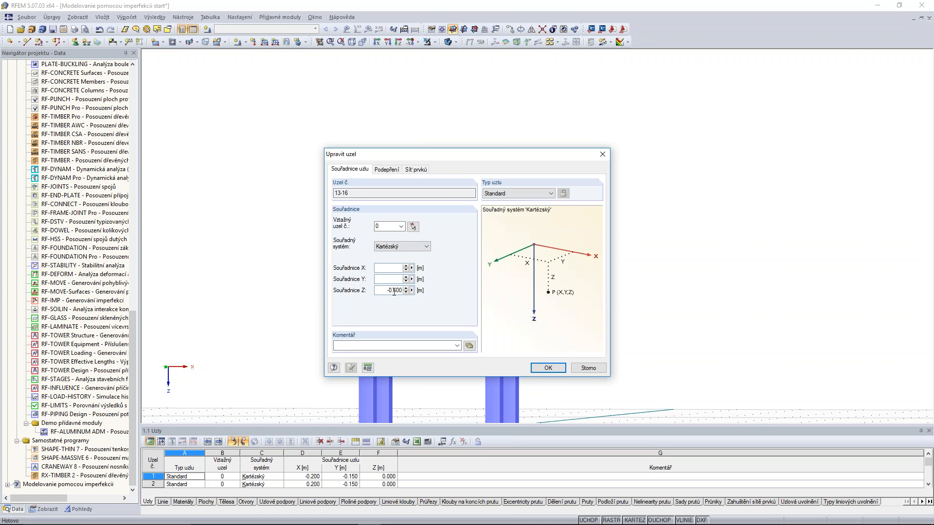
pyautogui.write('0')
pyautogui.click(548, 368)
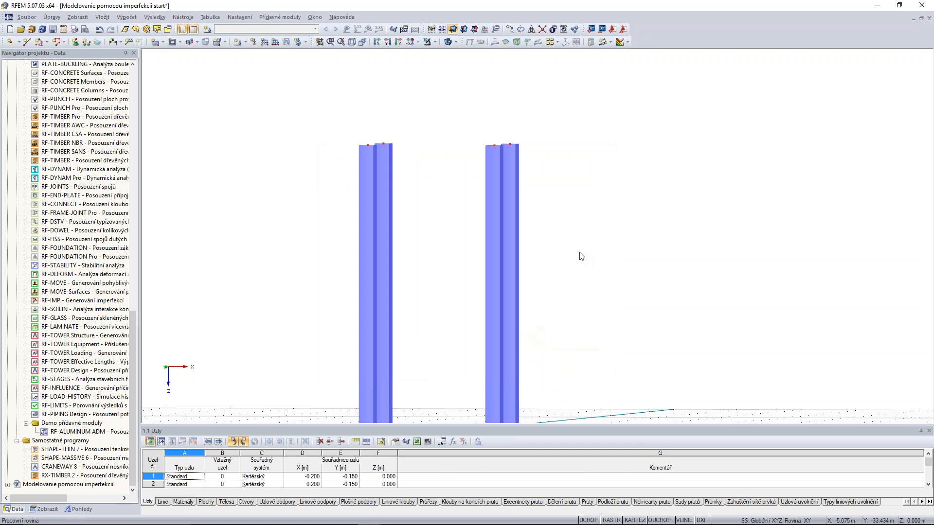
# Copy the four upper members upward end to end, taking the displacement vector from the end nodes of one member.
pyautogui.scroll(-2, 599, 224)
pyautogui.moveTo(605, 222)
pyautogui.keyDown('ctrl'); pyautogui.mouseDown(button='middle')
pyautogui.moveTo(642, 231)
pyautogui.moveTo(596, 222)
pyautogui.mouseUp(button='middle'); pyautogui.keyUp('ctrl')
pyautogui.moveTo(609, 141); pyautogui.dragTo(424, 216)
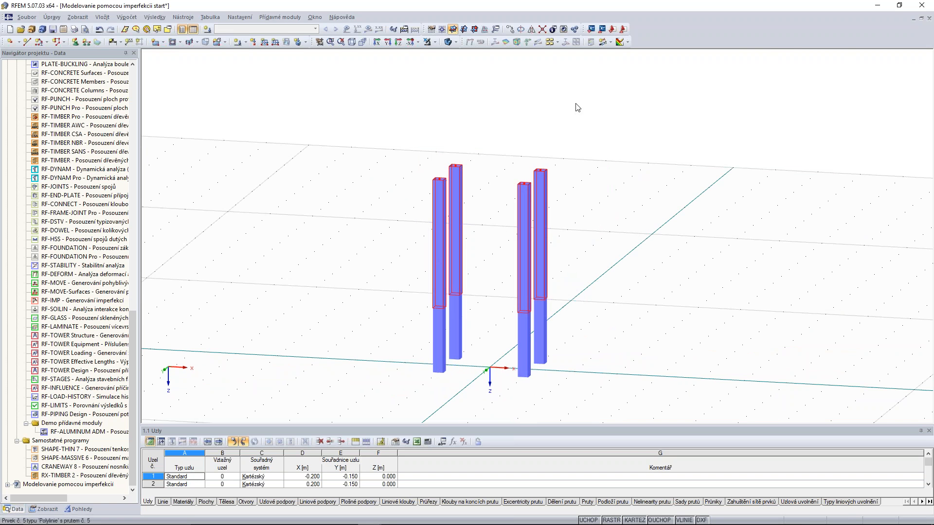
pyautogui.click(511, 30)
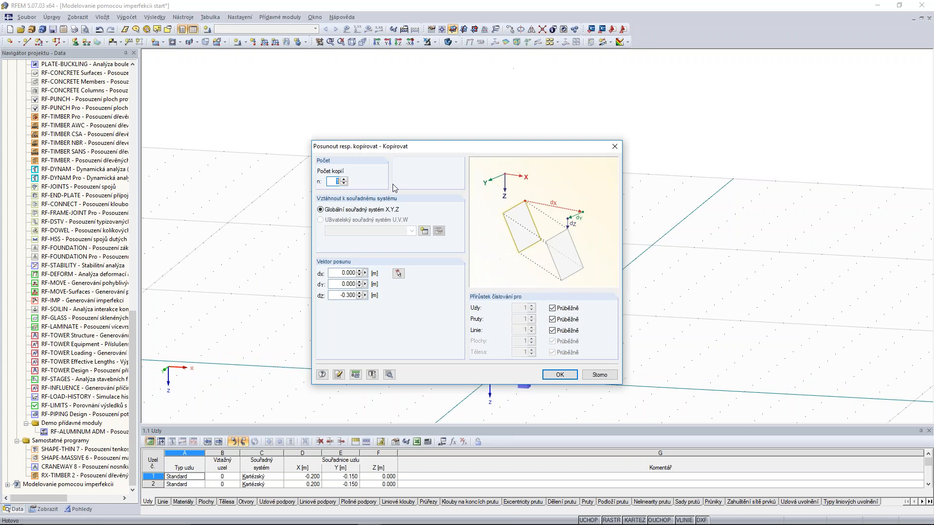
pyautogui.click(399, 273)
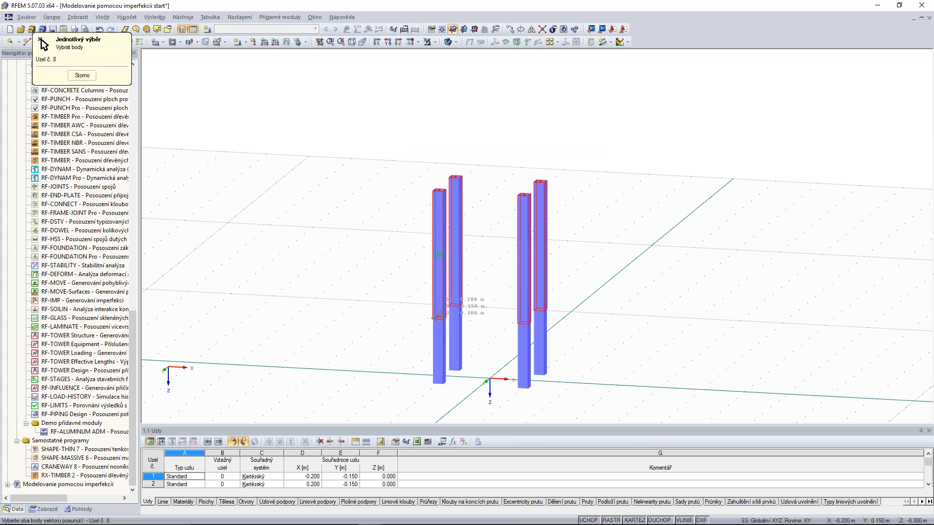
pyautogui.click(439, 190)
pyautogui.click(560, 374)
pyautogui.scroll(-1, 645, 168)
pyautogui.scroll(-1, 644, 168)
pyautogui.moveTo(645, 168); pyautogui.dragTo(667, 186, button='middle')
pyautogui.scroll(-2, 647, 297)
pyautogui.scroll(2, 648, 267)
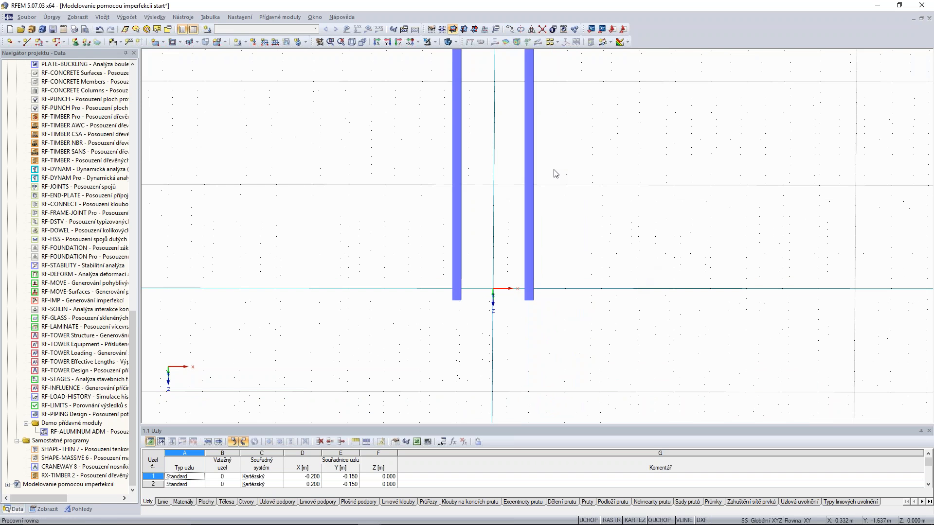
# Place a new node at the coordinate origin, centred between the four columns.
pyautogui.click(9, 42)
pyautogui.click(493, 289)
pyautogui.press('Escape')
# Rotate all members in plan view using the node at the origin as auxiliary node, in the x-y plane.
pyautogui.click(399, 42)
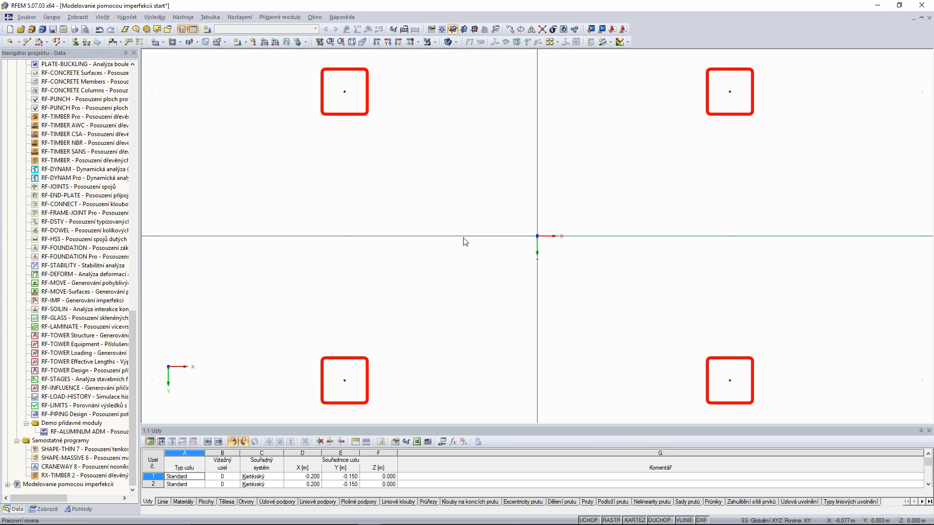
pyautogui.moveTo(803, 65); pyautogui.dragTo(282, 173)
pyautogui.moveTo(804, 346); pyautogui.dragTo(282, 407)
pyautogui.scroll(-2, 481, 212)
pyautogui.moveTo(764, 293); pyautogui.dragTo(342, 395)
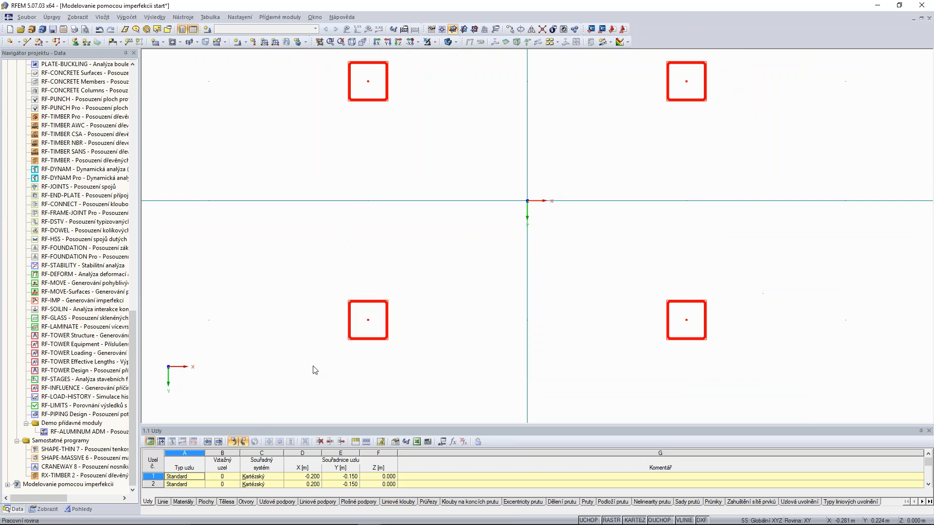
pyautogui.rightClick(388, 96)
pyautogui.moveTo(434, 111)
pyautogui.click(560, 109)
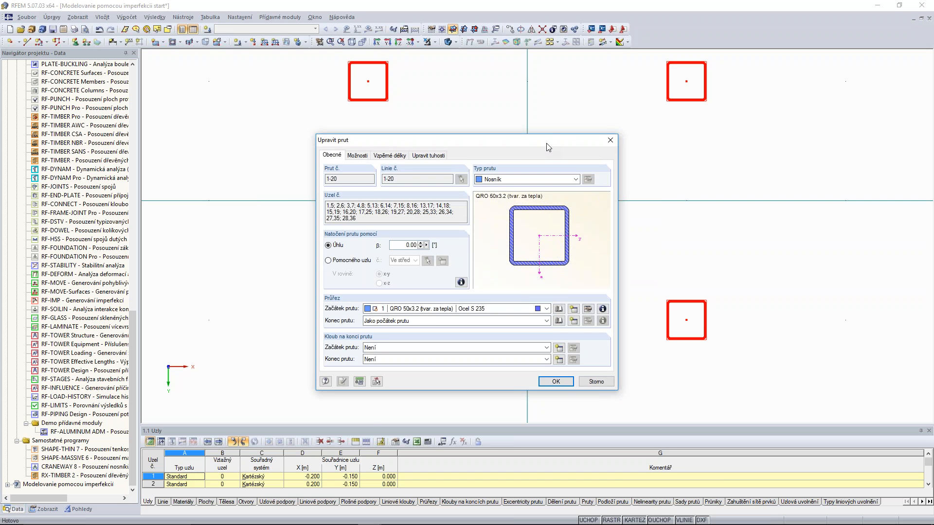
pyautogui.moveTo(545, 149); pyautogui.dragTo(301, 173)
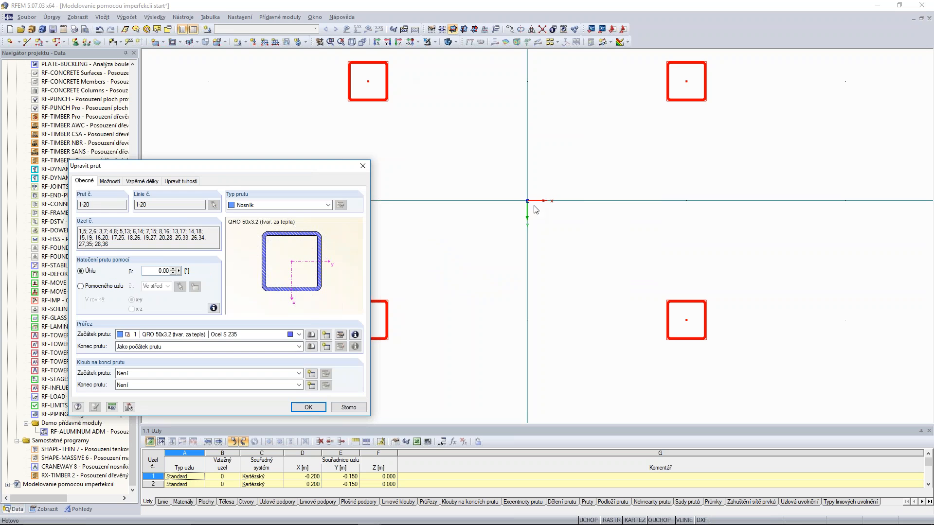
pyautogui.moveTo(225, 172); pyautogui.dragTo(318, 108)
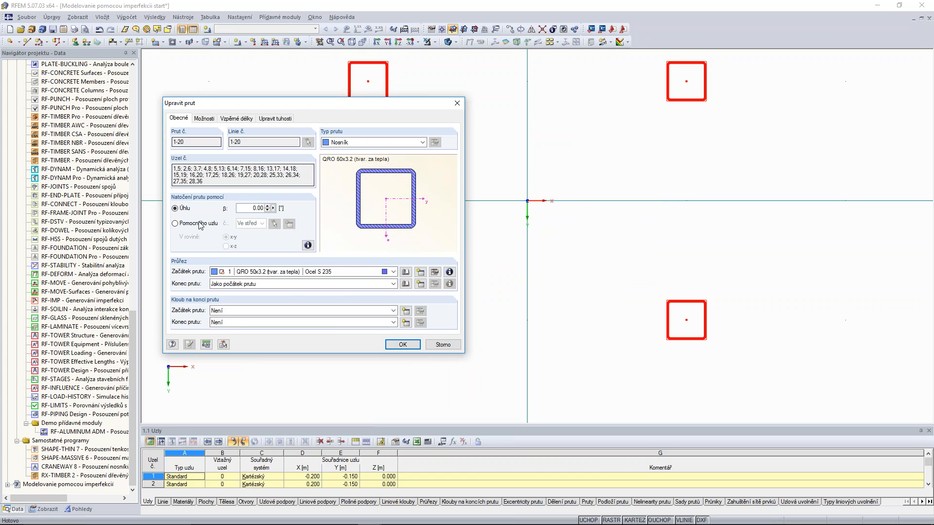
pyautogui.click(175, 223)
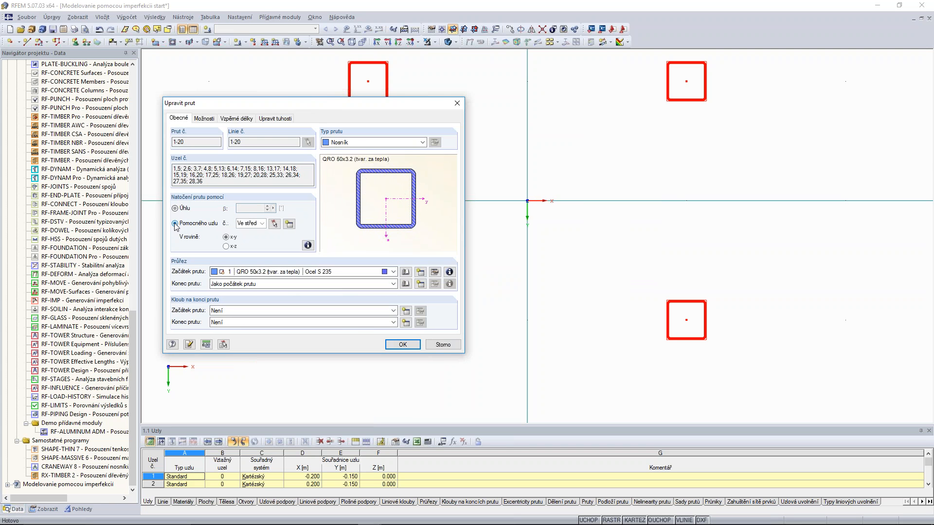
pyautogui.click(275, 224)
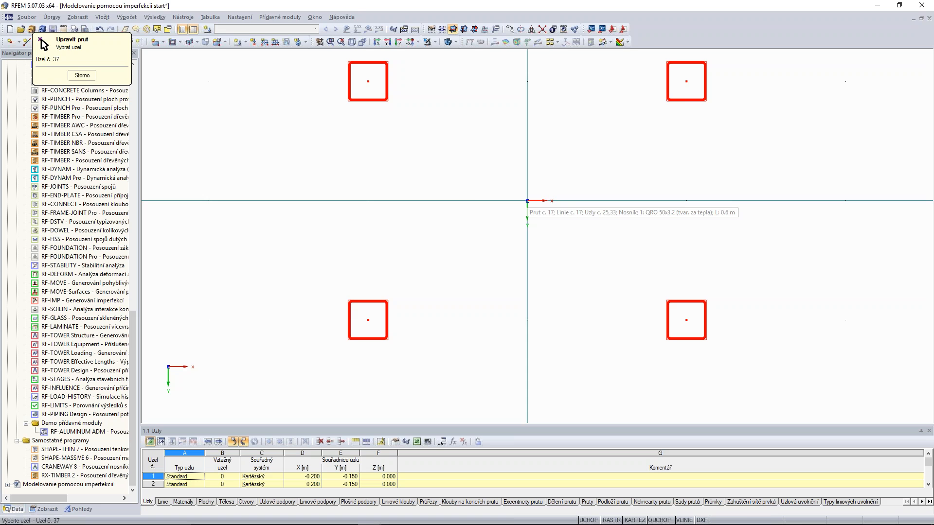
pyautogui.click(527, 201)
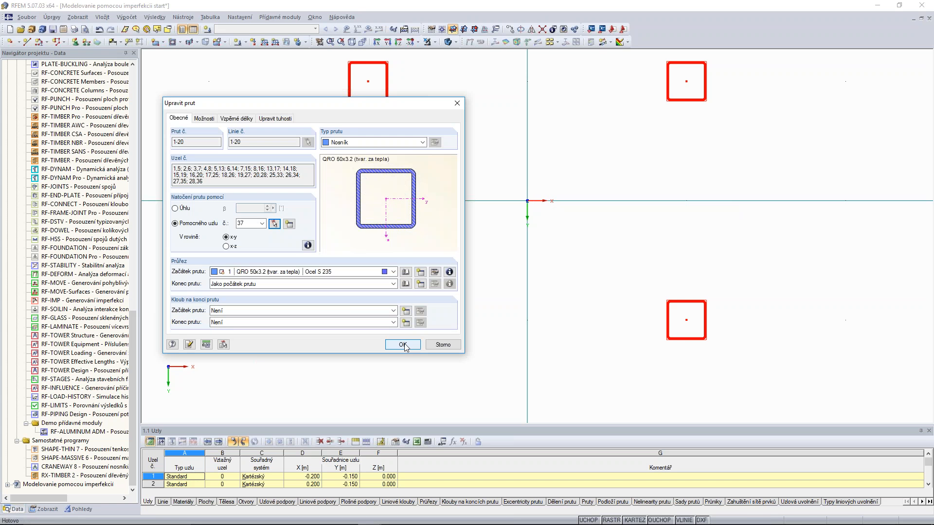
pyautogui.click(403, 345)
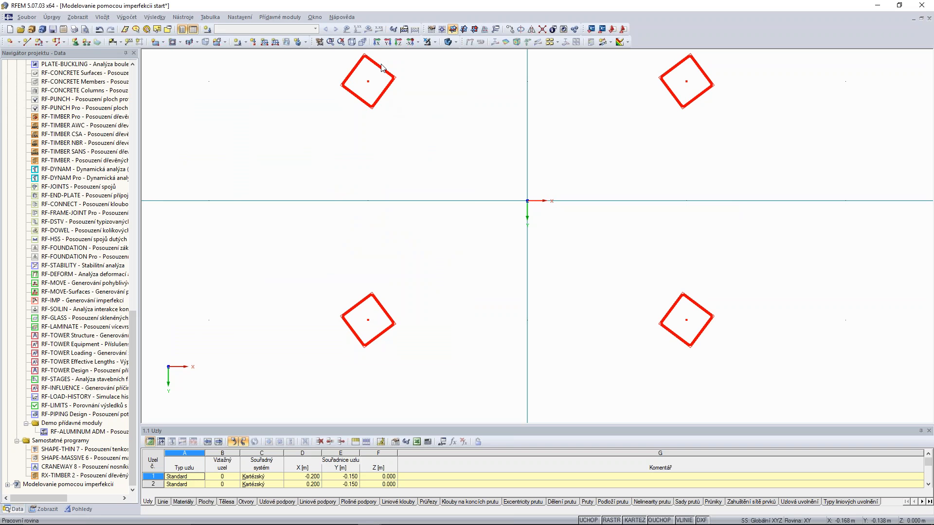
# Examine the orientation of the four columns in a 3D view.
pyautogui.scroll(-2, 465, 170)
pyautogui.keyDown('ctrl'); pyautogui.moveTo(464, 170); pyautogui.dragTo(576, 198, button='middle'); pyautogui.keyUp('ctrl')
pyautogui.scroll(-4, 523, 174)
pyautogui.scroll(-2, 576, 198)
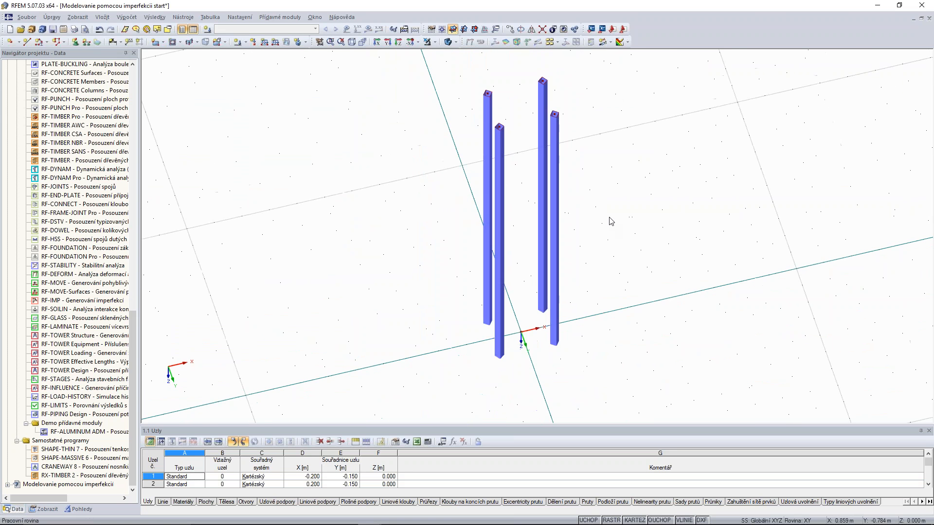
pyautogui.keyDown('ctrl'); pyautogui.moveTo(625, 267); pyautogui.dragTo(616, 228, button='middle'); pyautogui.keyUp('ctrl')
pyautogui.moveTo(643, 177); pyautogui.dragTo(614, 244, button='middle')
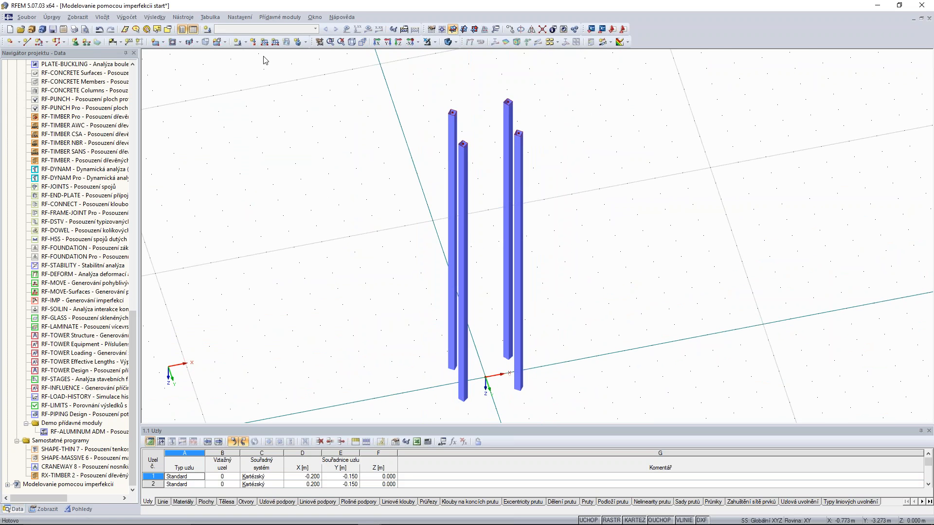
pyautogui.scroll(-1, 641, 190)
pyautogui.moveTo(640, 190); pyautogui.dragTo(608, 207, button='middle')
# Assign fixed nodal supports to the four base nodes of the columns.
pyautogui.click(76, 43)
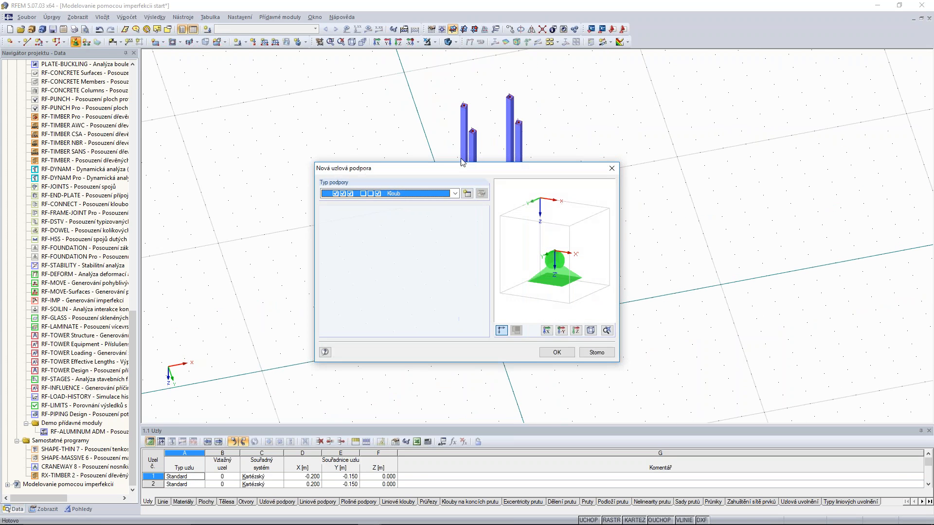
pyautogui.click(456, 194)
pyautogui.click(399, 210)
pyautogui.click(556, 352)
pyautogui.keyDown('ctrl'); pyautogui.moveTo(564, 359); pyautogui.dragTo(549, 254, button='middle'); pyautogui.keyUp('ctrl')
pyautogui.scroll(2, 460, 388)
pyautogui.click(472, 382)
pyautogui.click(525, 380)
# Display the local x,y,z axis systems of the members.
pyautogui.keyDown('ctrl'); pyautogui.moveTo(584, 267); pyautogui.dragTo(616, 314, button='middle'); pyautogui.keyUp('ctrl')
pyautogui.scroll(-2, 623, 257)
pyautogui.moveTo(624, 232); pyautogui.dragTo(608, 230, button='middle')
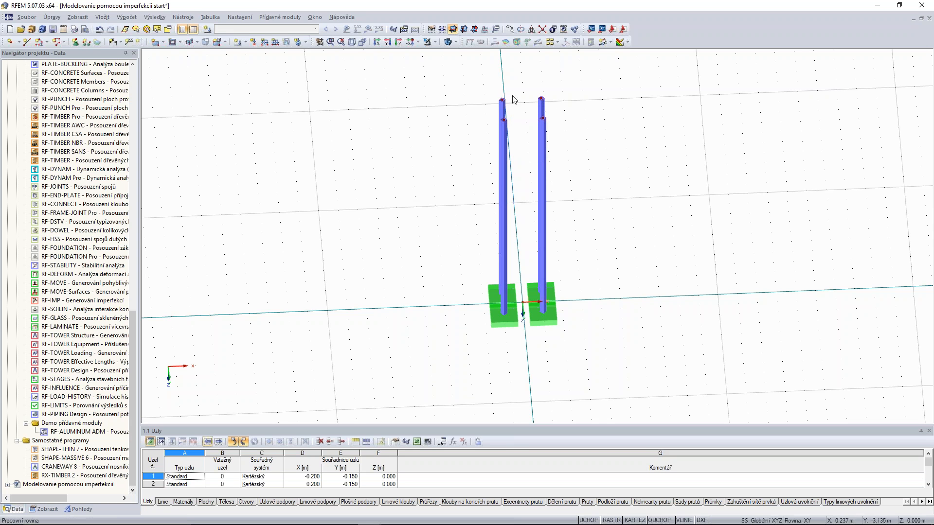
pyautogui.click(47, 509)
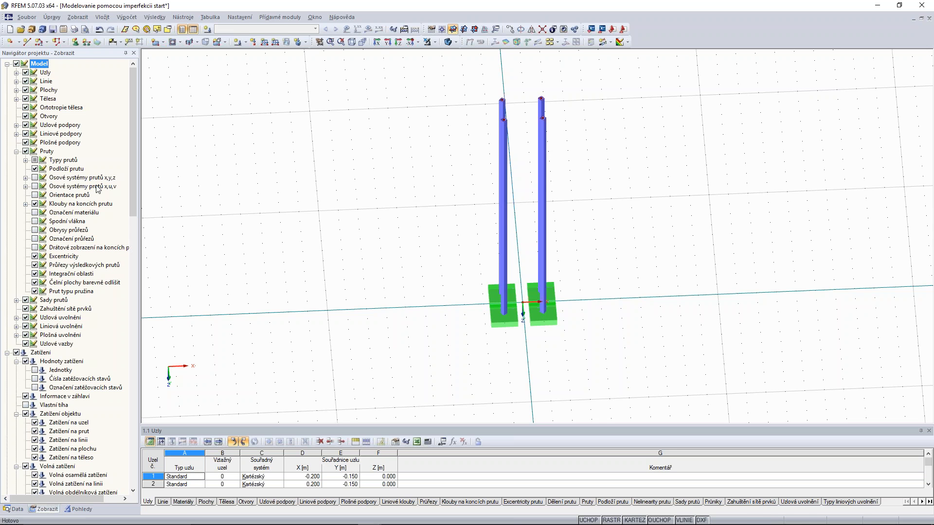
pyautogui.click(34, 178)
pyautogui.keyDown('ctrl'); pyautogui.moveTo(613, 165); pyautogui.dragTo(591, 112, button='middle'); pyautogui.keyUp('ctrl')
pyautogui.scroll(1, 529, 147)
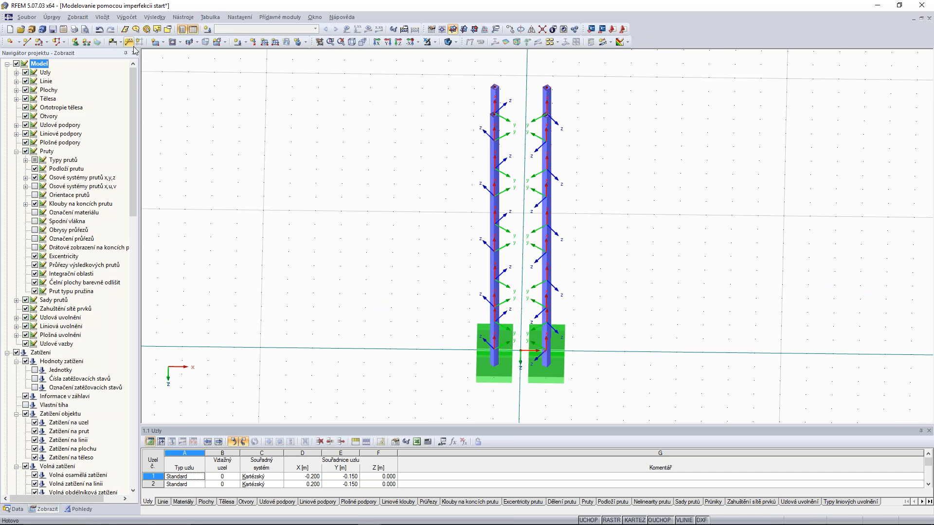
# Create load case ZS1 in the Stálé action category with self-weight deactivated.
pyautogui.click(264, 42)
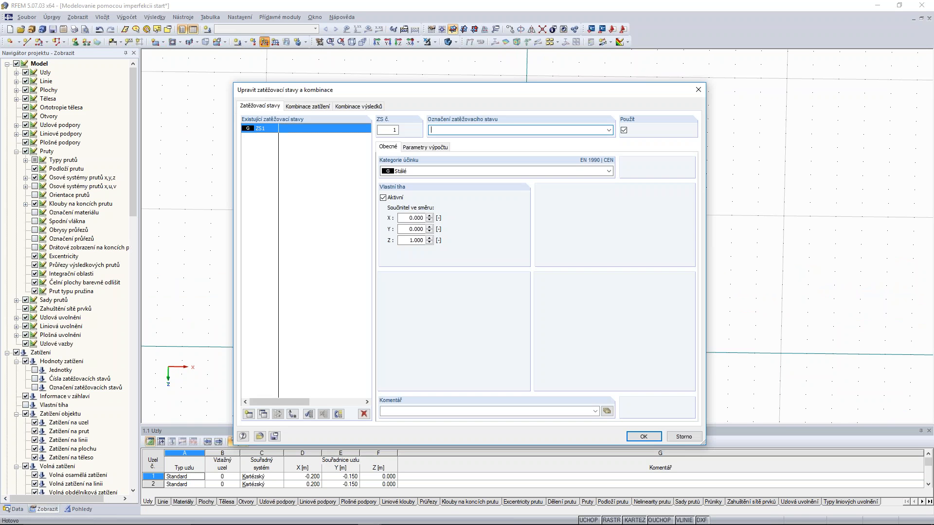
pyautogui.click(382, 198)
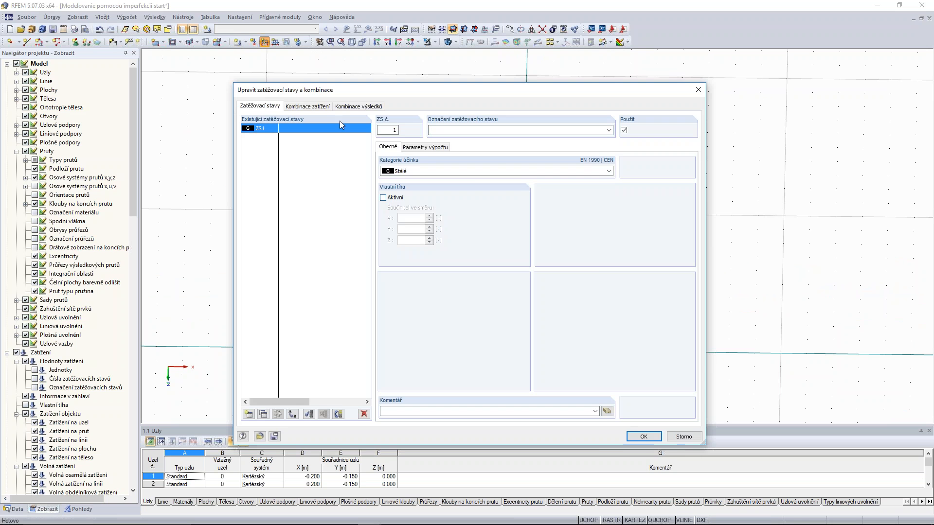
pyautogui.click(643, 436)
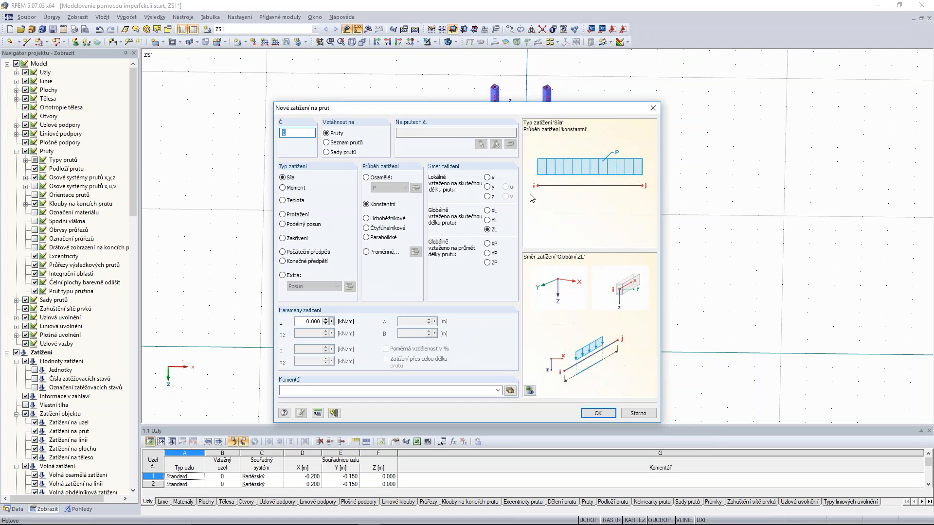
# Apply a constant force load of 1 kN/m in the local y direction to all column members.
pyautogui.click(487, 188)
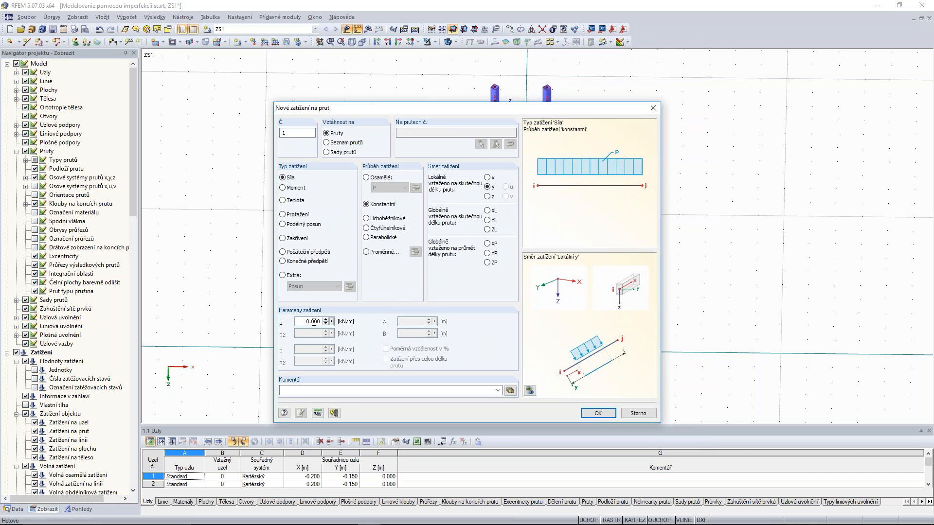
pyautogui.write('1')
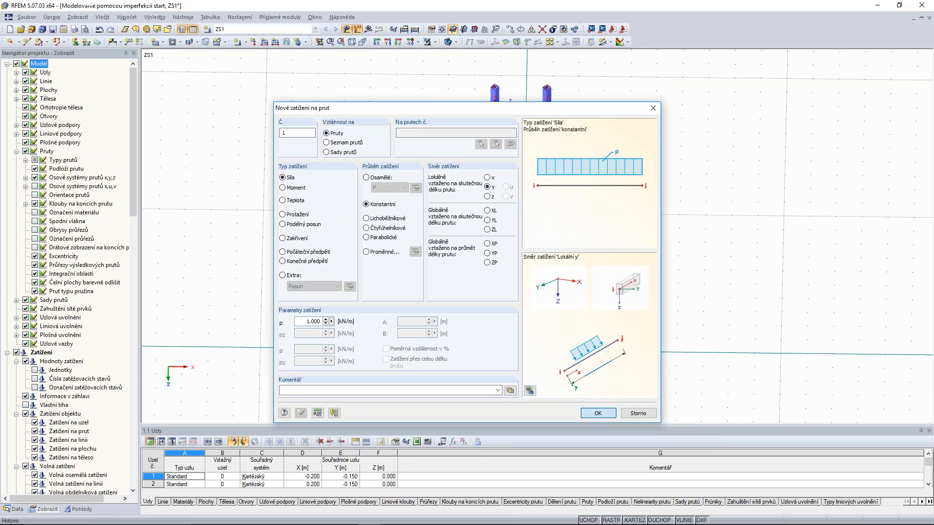
pyautogui.click(597, 413)
pyautogui.keyDown('ctrl'); pyautogui.moveTo(598, 342); pyautogui.dragTo(602, 189, button='middle'); pyautogui.keyUp('ctrl')
pyautogui.scroll(-2, 603, 186)
pyautogui.moveTo(605, 73); pyautogui.dragTo(500, 323)
# Hide the local x,y,z axis systems of the members again.
pyautogui.keyDown('ctrl'); pyautogui.moveTo(668, 118); pyautogui.dragTo(682, 212, button='middle'); pyautogui.keyUp('ctrl')
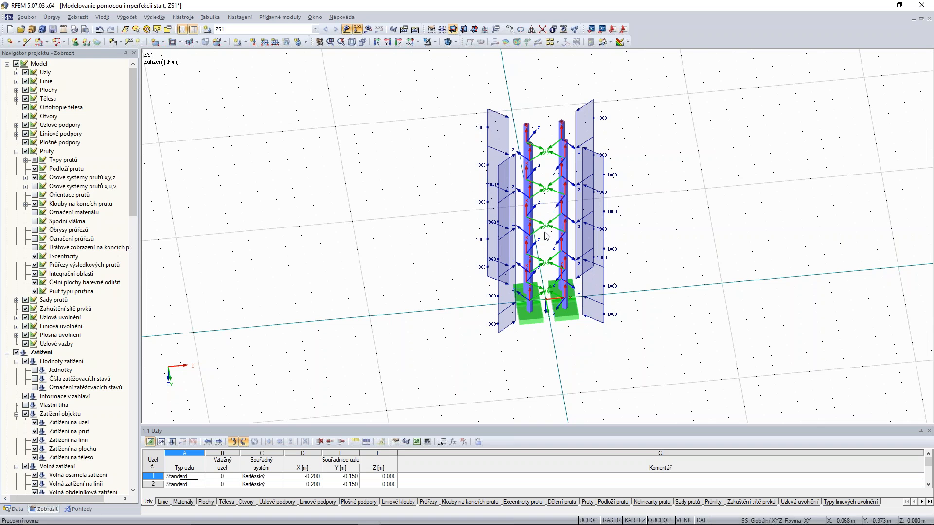
pyautogui.click(35, 178)
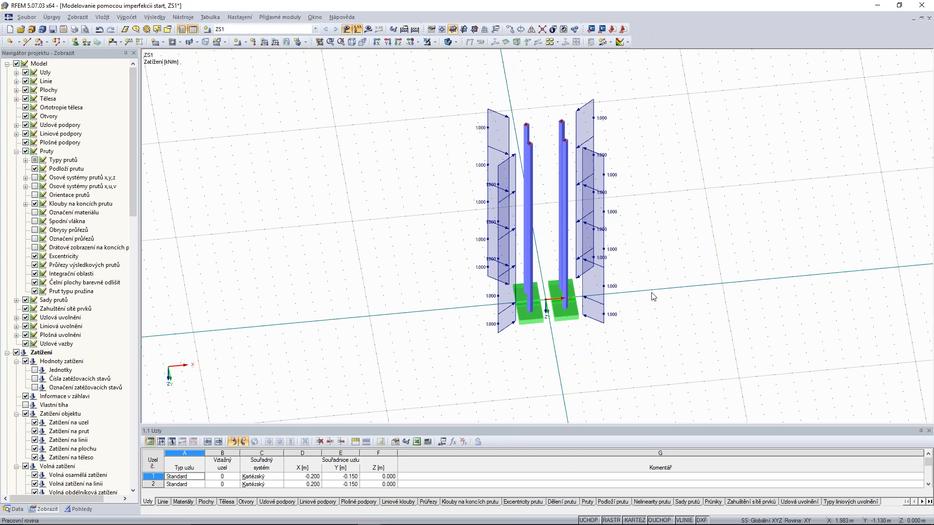
pyautogui.keyDown('ctrl'); pyautogui.moveTo(719, 198); pyautogui.dragTo(677, 277, button='middle'); pyautogui.keyUp('ctrl')
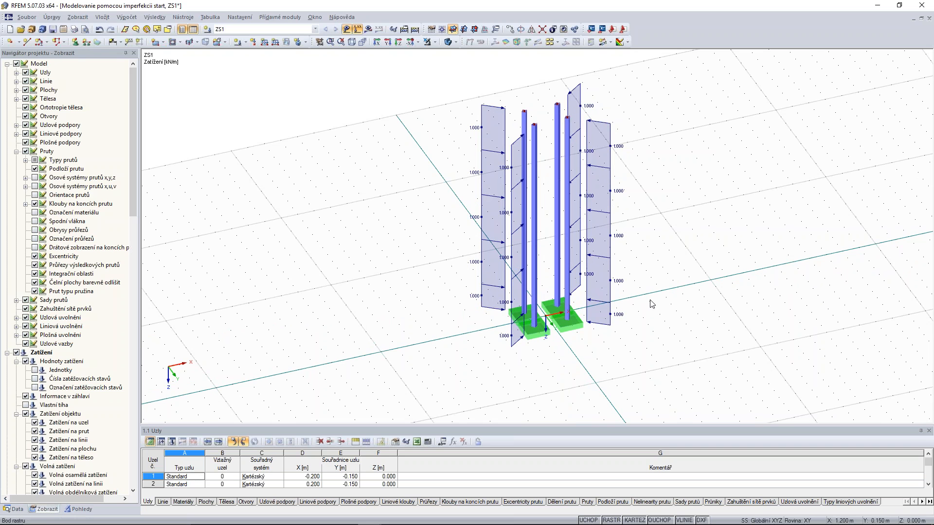
pyautogui.moveTo(780, 184); pyautogui.dragTo(764, 195, button='middle')
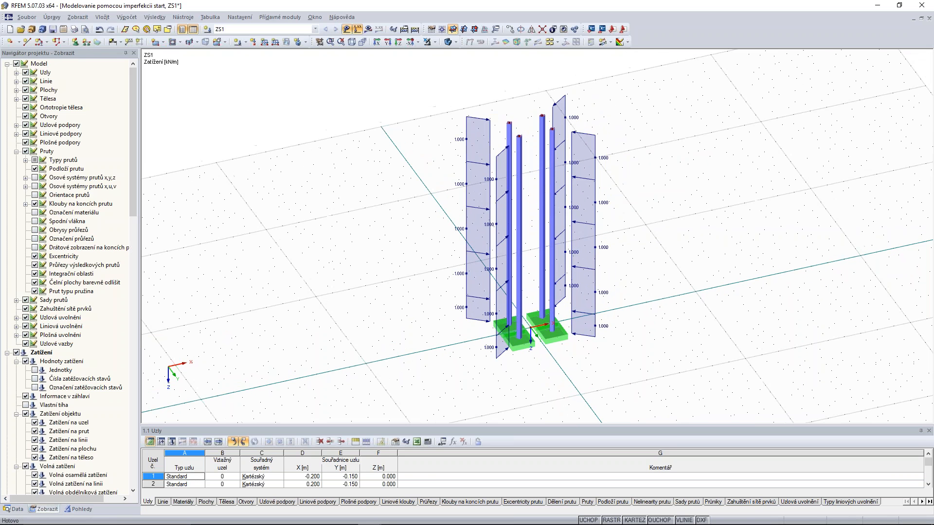
# Open the RF-IMP module and choose an initial deformation of the model as the generation method, based on ZS1.
pyautogui.click(14, 509)
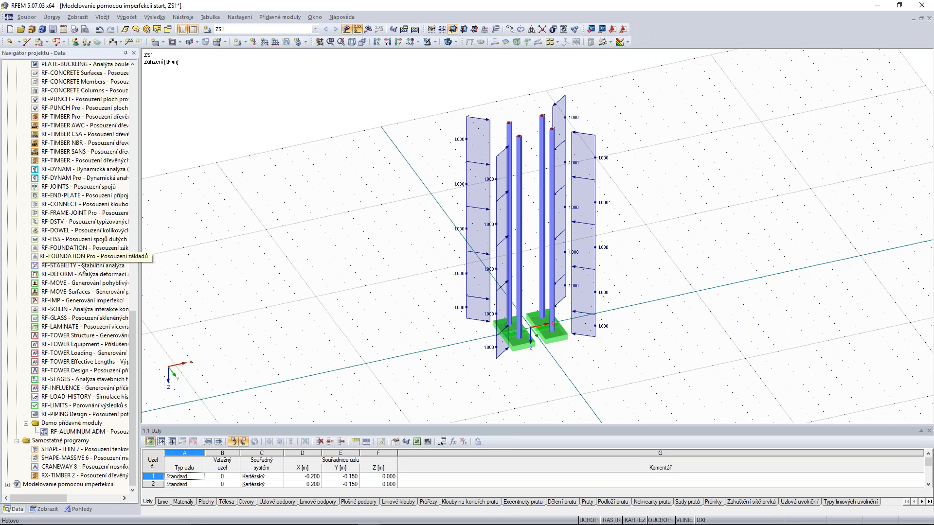
pyautogui.doubleClick(68, 304)
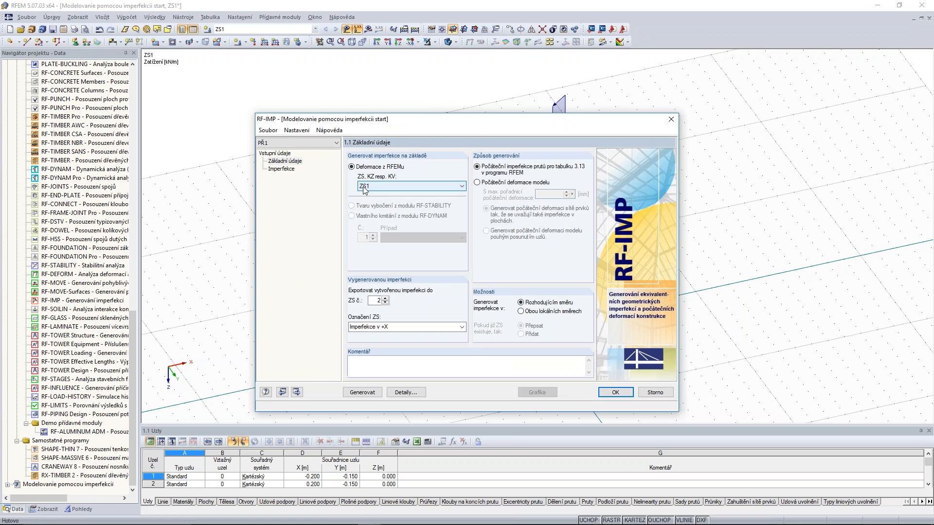
pyautogui.click(477, 183)
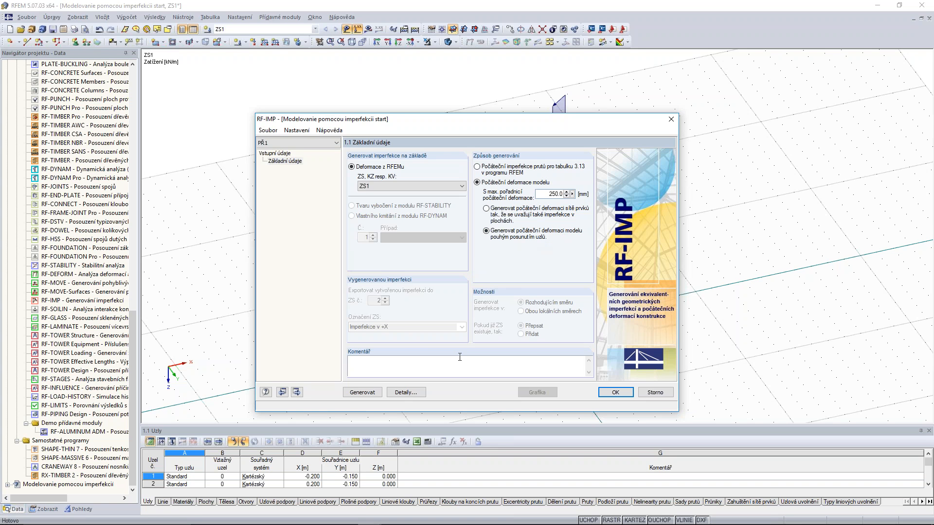
# Generate the model's initial deformation with a 250 mm maximum ordinate by moving nodes according to ZS1, and close RF-IMP.
pyautogui.click(369, 397)
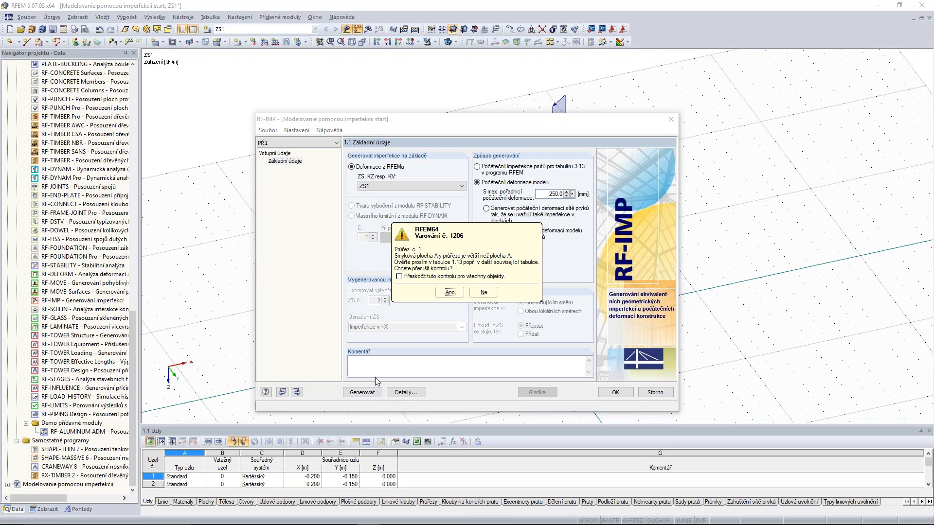
pyautogui.click(482, 293)
pyautogui.click(482, 293)
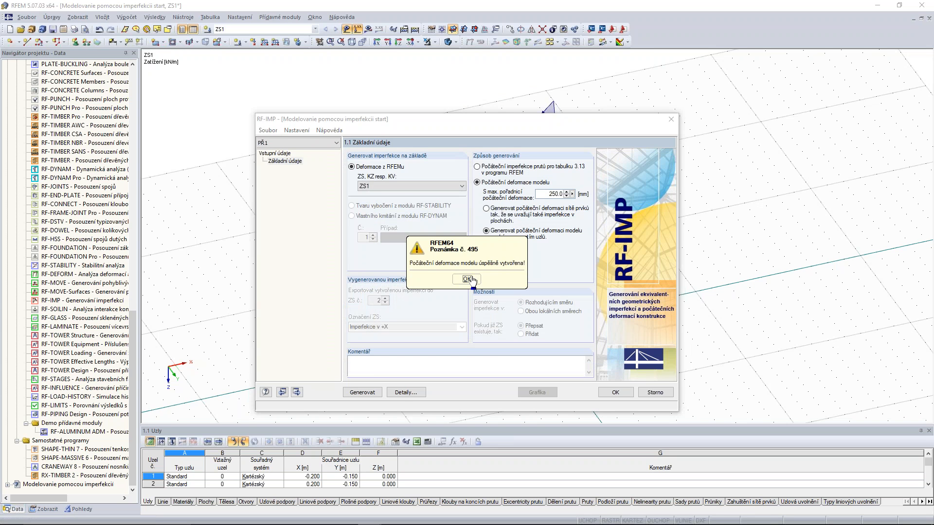
pyautogui.click(467, 279)
pyautogui.click(616, 393)
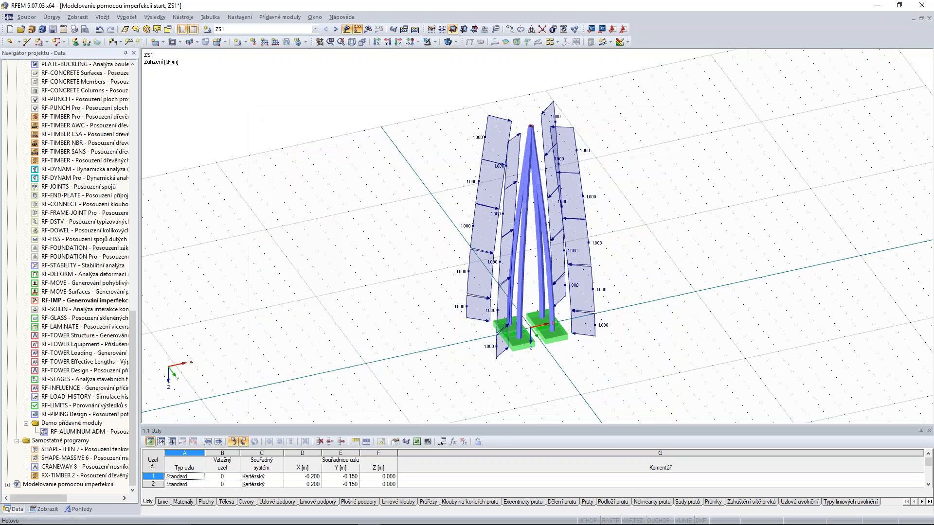
pyautogui.keyDown('ctrl'); pyautogui.moveTo(672, 168); pyautogui.dragTo(653, 165, button='middle'); pyautogui.keyUp('ctrl')
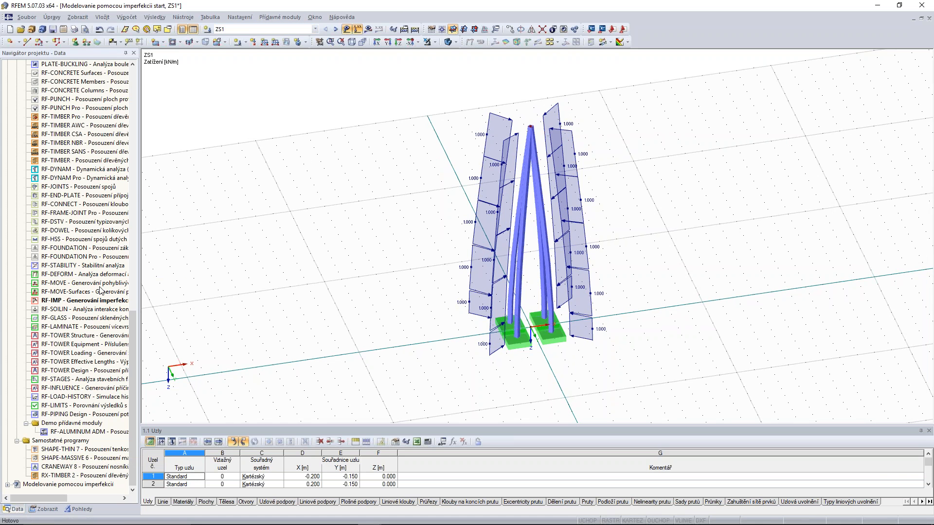
# Delete load case ZS1 together with its member loads from the project's data.
pyautogui.scroll(12, 83, 221)
pyautogui.scroll(4, 520, 190)
pyautogui.scroll(-5, 534, 196)
pyautogui.scroll(6, 61, 238)
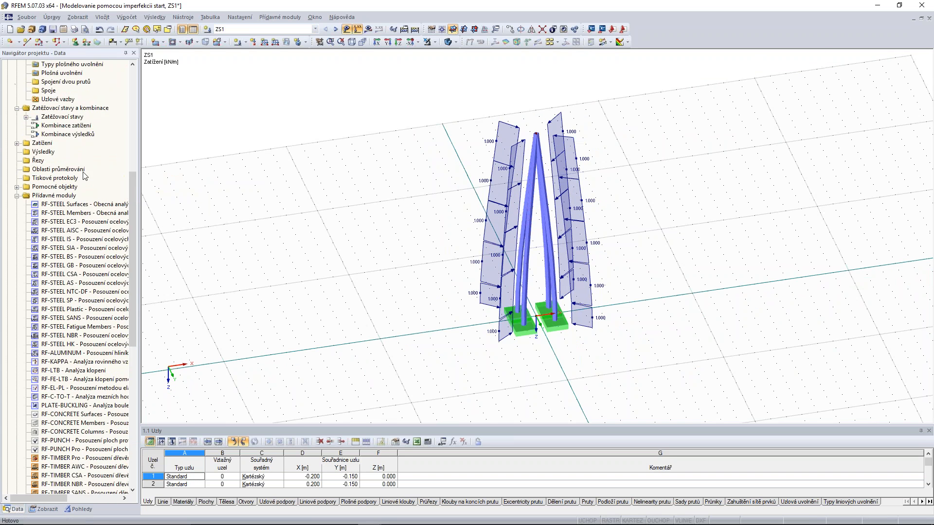
pyautogui.click(17, 275)
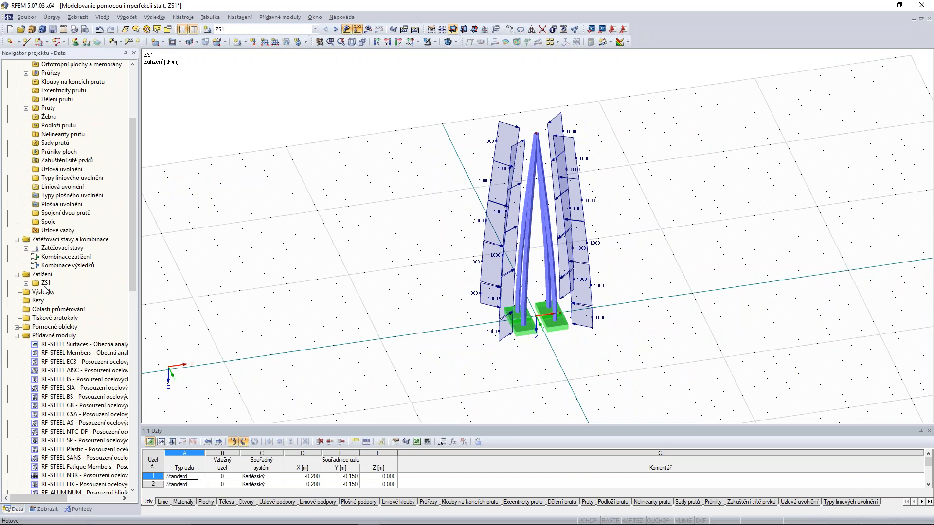
pyautogui.rightClick(44, 283)
pyautogui.click(68, 347)
# Delete the nodal supports at the feet of the four column legs.
pyautogui.click(555, 330)
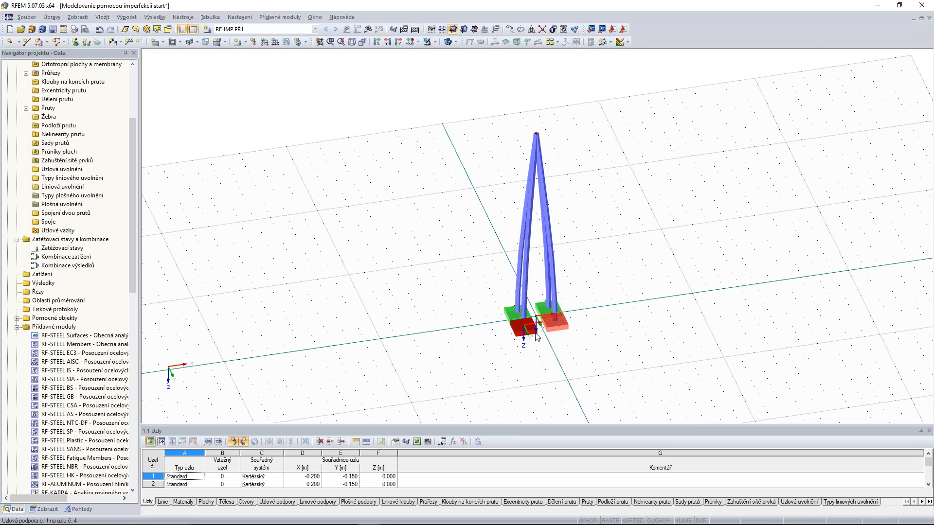
pyautogui.scroll(2, 513, 321)
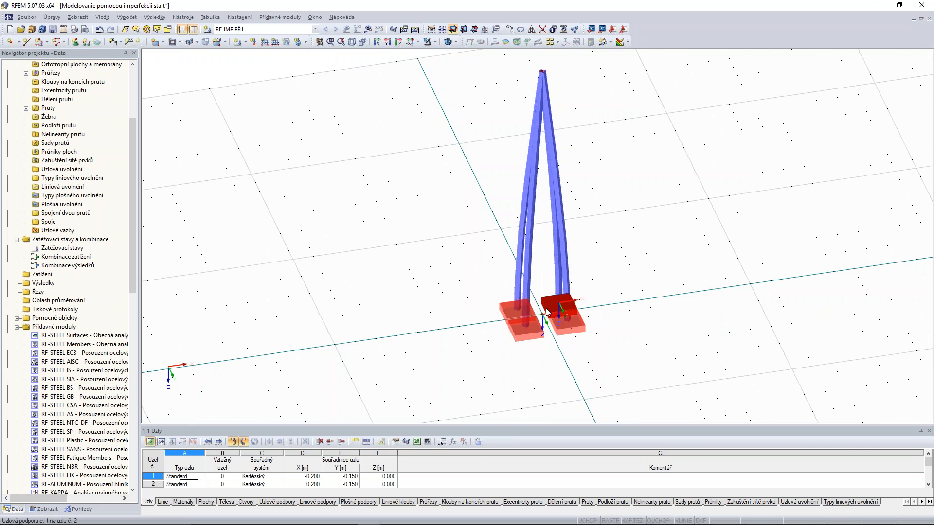
pyautogui.press('Delete')
pyautogui.scroll(-2, 669, 170)
pyautogui.moveTo(669, 170); pyautogui.dragTo(631, 272, button='middle')
# Try to connect the lines and members meeting at the column's apex, and undo the operation.
pyautogui.scroll(3, 545, 194)
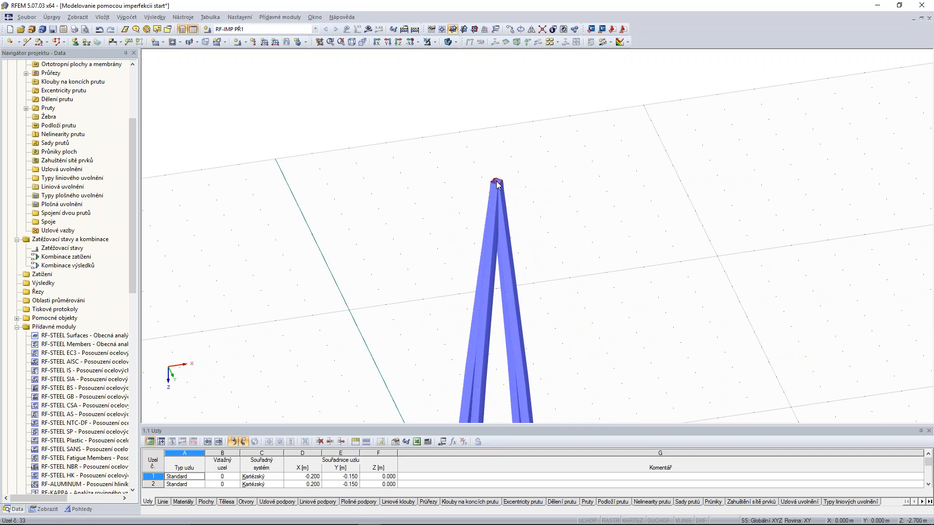
pyautogui.moveTo(498, 185)
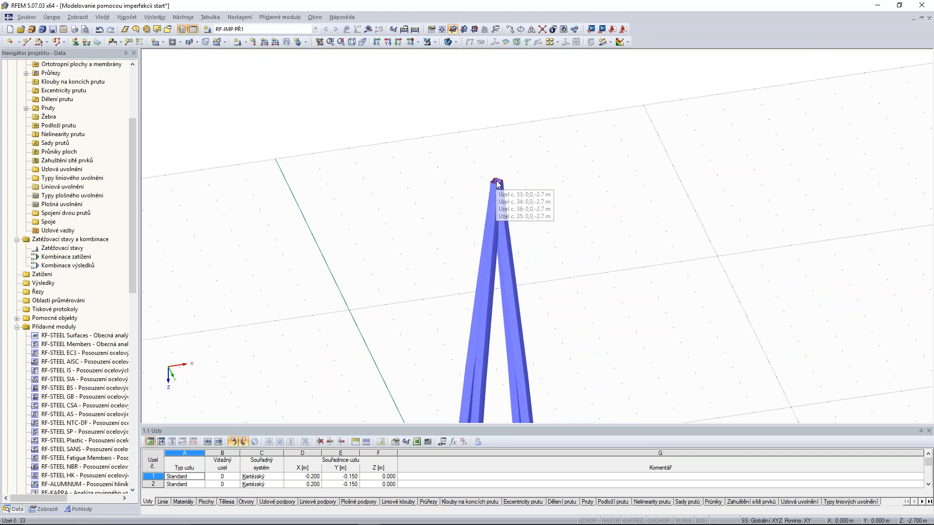
pyautogui.click(542, 30)
pyautogui.moveTo(560, 150); pyautogui.dragTo(458, 200)
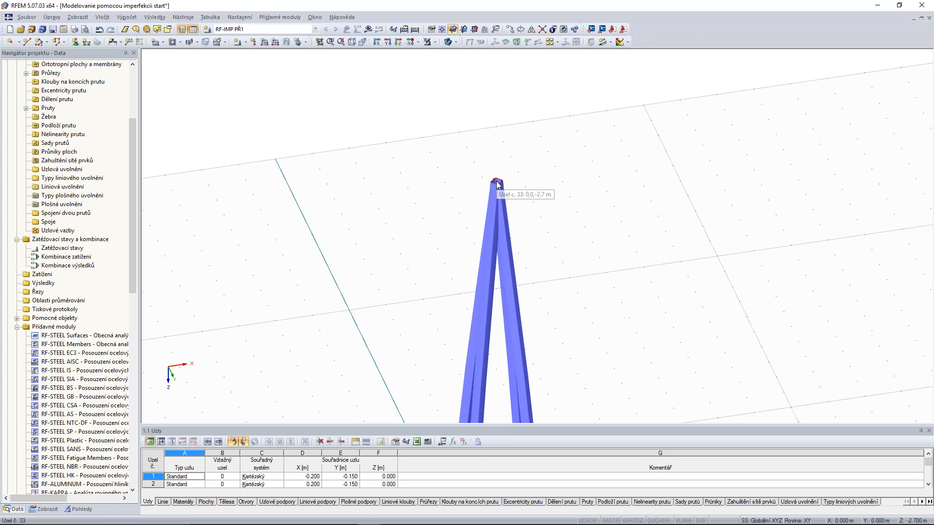
pyautogui.click(101, 30)
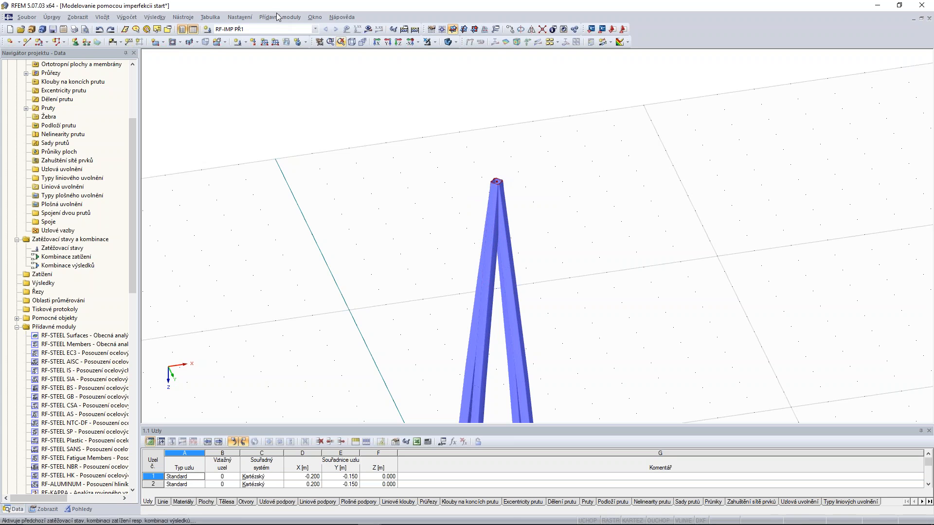
# Check the model for identical nodes and merge nodes 33, 34, 35 and 36 at the apex, including supports, removing unused ones.
pyautogui.click(185, 17)
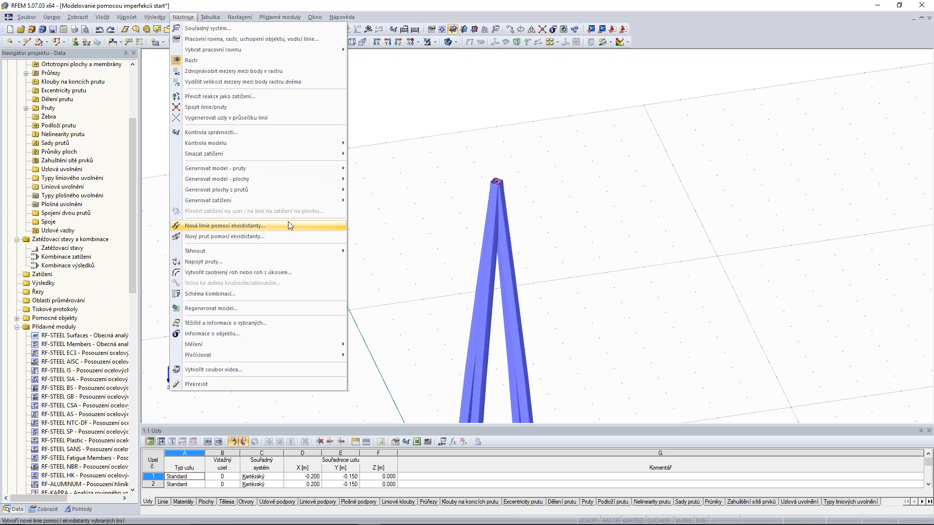
pyautogui.moveTo(300, 145)
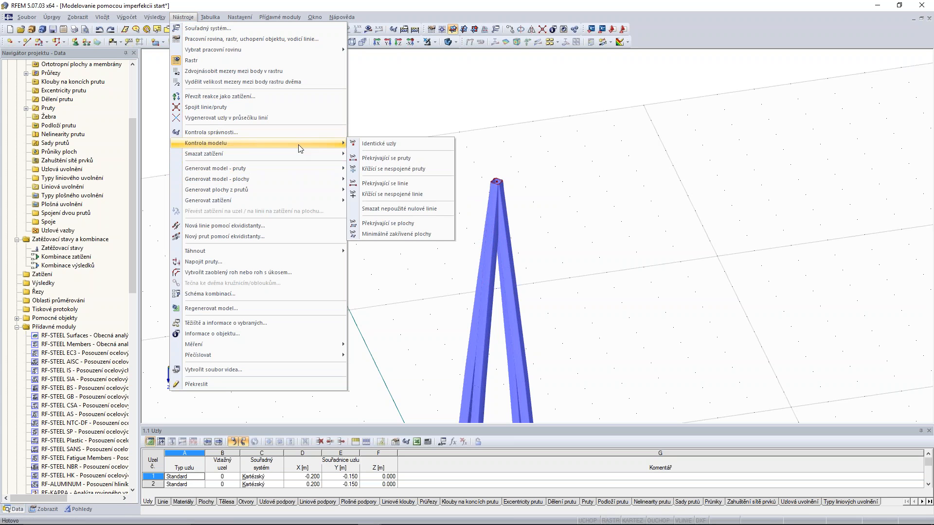
pyautogui.click(381, 144)
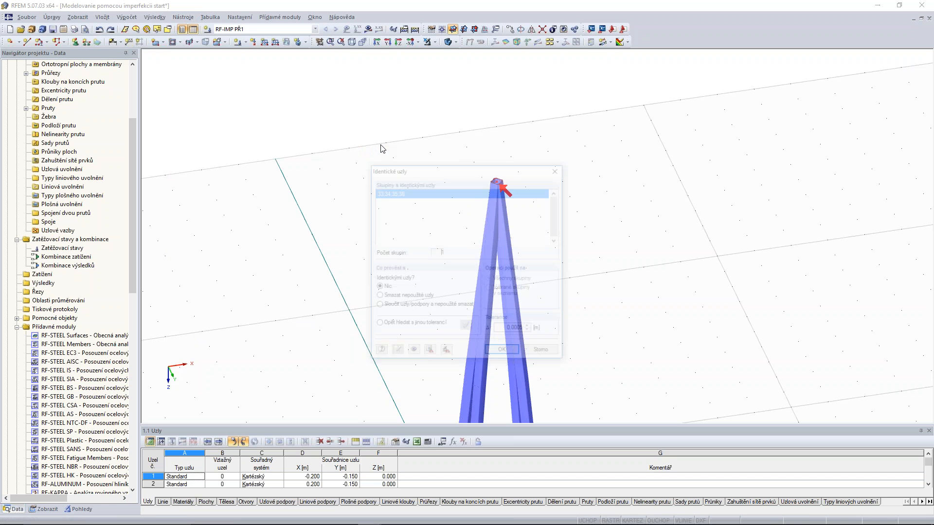
pyautogui.moveTo(454, 172); pyautogui.dragTo(250, 68)
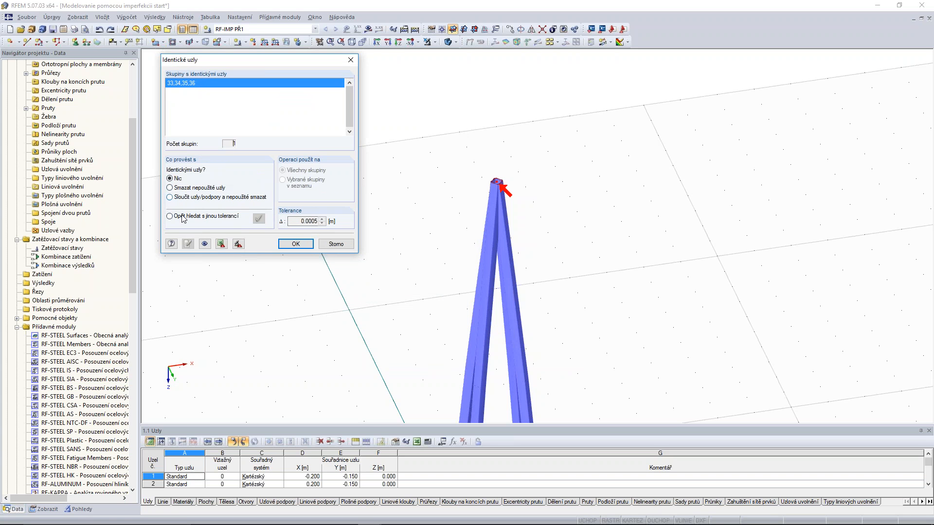
pyautogui.click(170, 197)
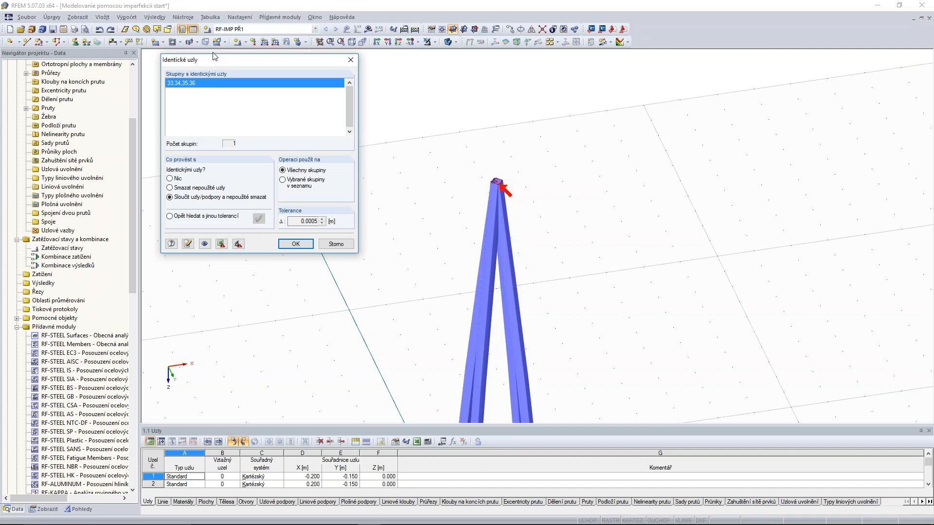
pyautogui.moveTo(217, 61); pyautogui.dragTo(211, 67)
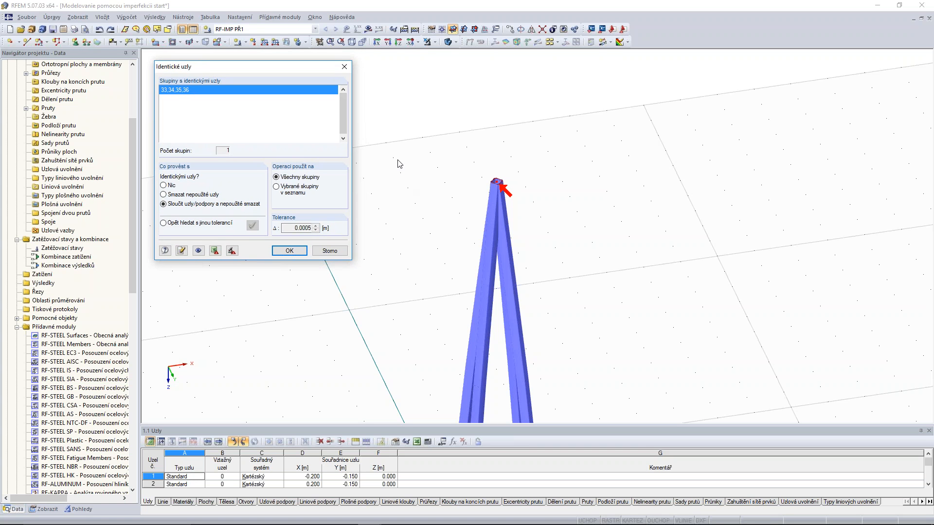
pyautogui.click(289, 251)
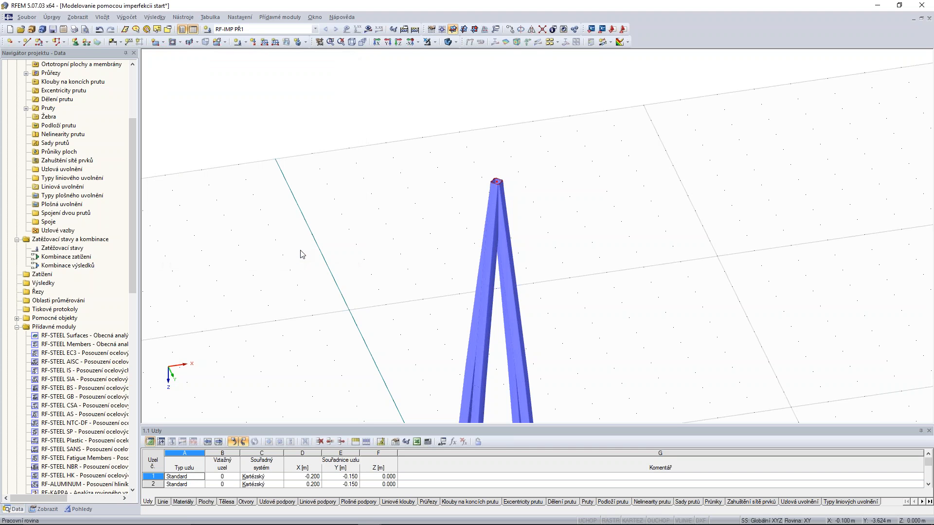
pyautogui.moveTo(498, 184)
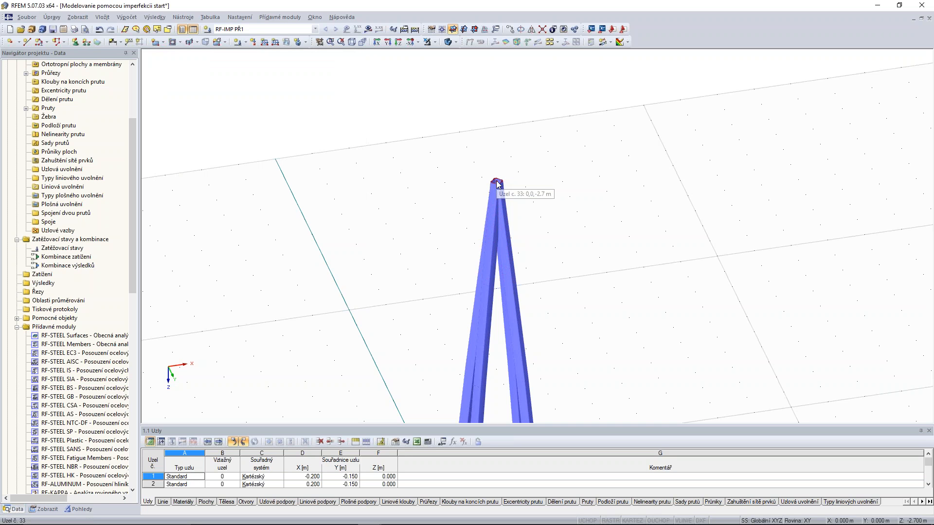
# Draw a ring of four QRO 60x3.2 beam members between the legs' lowest intermediate nodes, with the model displayed in wireframe.
pyautogui.scroll(-5, 552, 173)
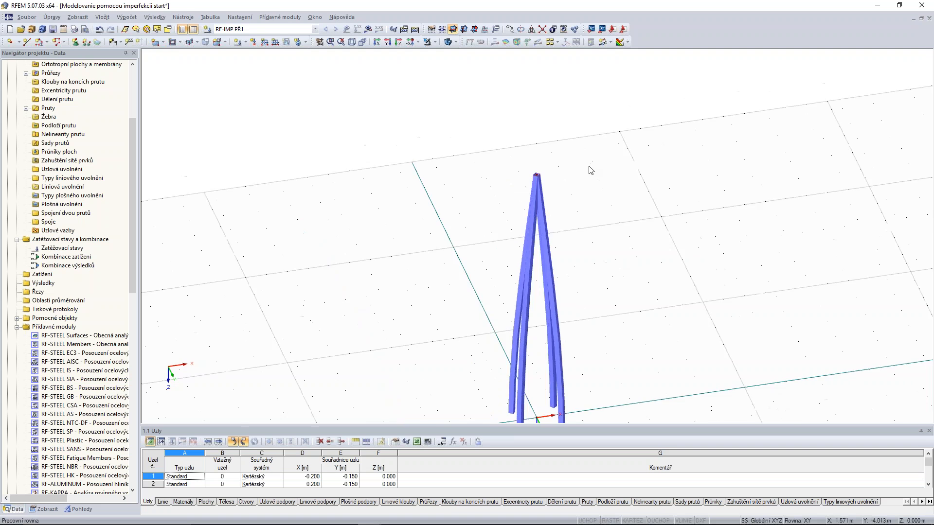
pyautogui.keyDown('ctrl'); pyautogui.moveTo(620, 219); pyautogui.dragTo(603, 178, button='middle'); pyautogui.keyUp('ctrl')
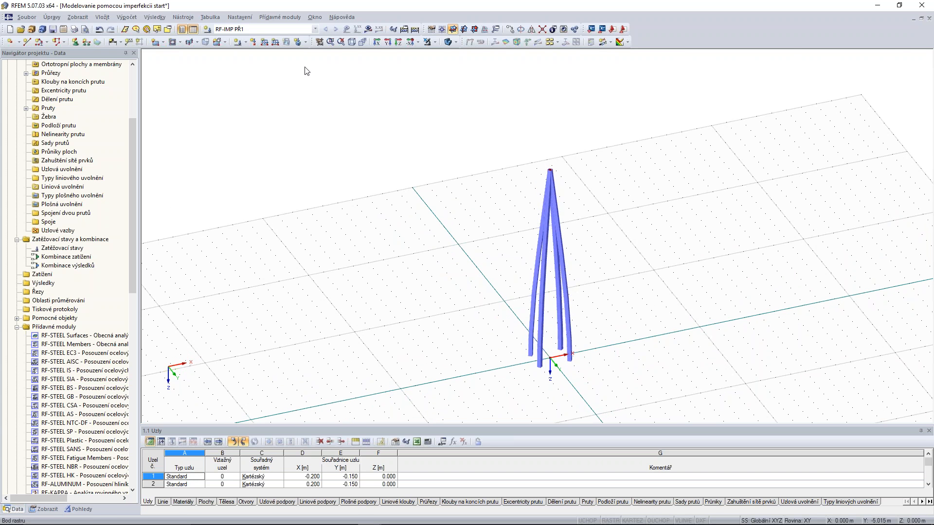
pyautogui.click(40, 42)
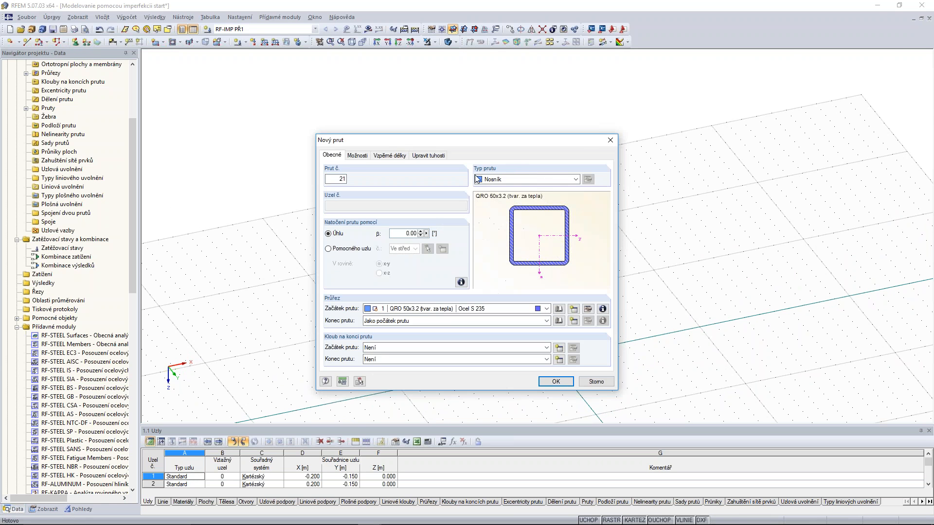
pyautogui.click(556, 381)
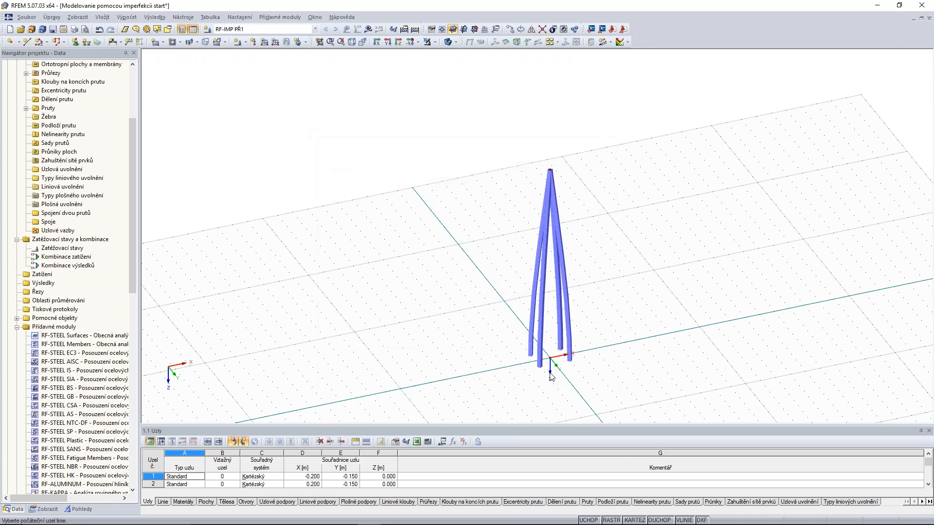
pyautogui.scroll(5, 540, 350)
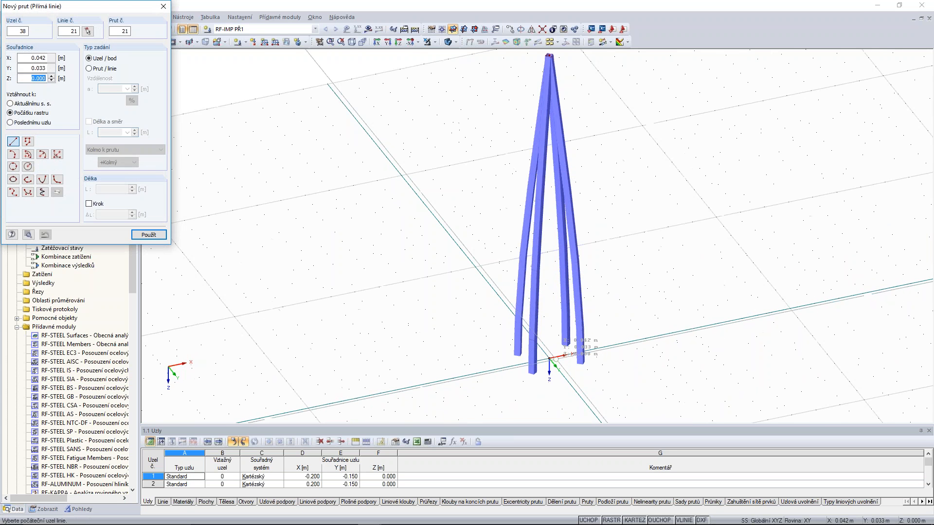
pyautogui.click(449, 42)
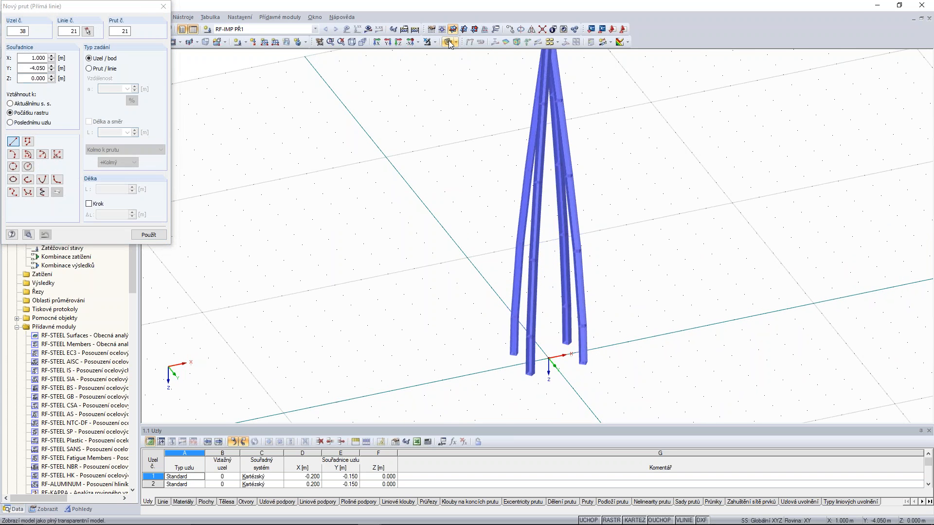
pyautogui.scroll(3, 520, 339)
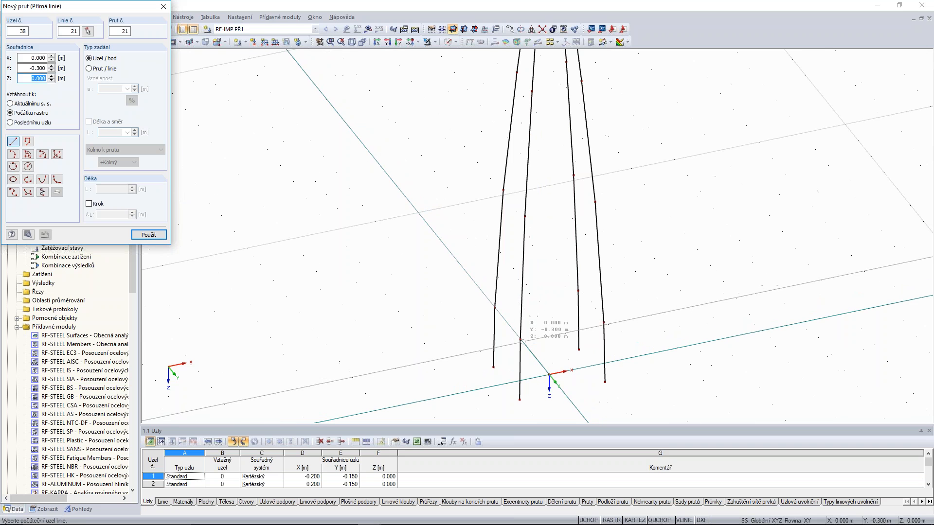
pyautogui.click(520, 339)
pyautogui.click(603, 322)
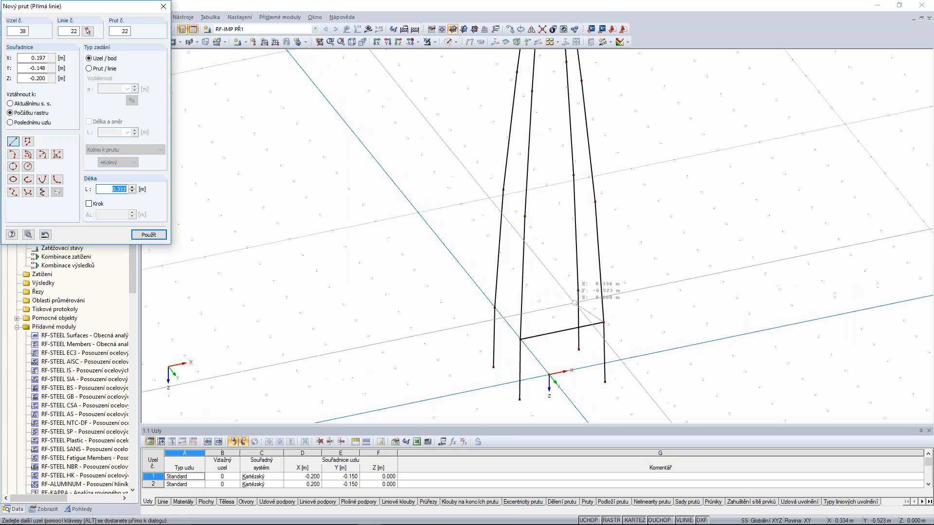
pyautogui.click(577, 291)
pyautogui.click(494, 308)
pyautogui.click(520, 339)
# Connect the four legs with a closed ring of horizontal members at the nodes at Z = -0.900 m.
pyautogui.scroll(3, 512, 241)
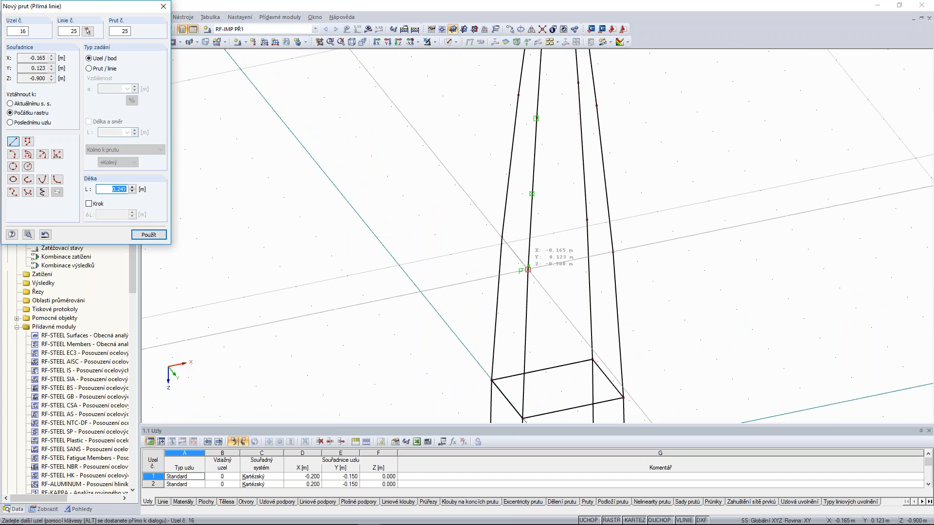
pyautogui.click(528, 269)
pyautogui.click(613, 252)
pyautogui.click(586, 220)
pyautogui.click(502, 238)
pyautogui.rightClick(529, 188)
# Connect the four legs with another closed ring of horizontal members at the nodes at Z = -1.500 m.
pyautogui.moveTo(529, 188); pyautogui.dragTo(517, 277, button='middle')
pyautogui.scroll(1, 507, 186)
pyautogui.click(505, 187)
pyautogui.click(525, 212)
pyautogui.scroll(4, 581, 200)
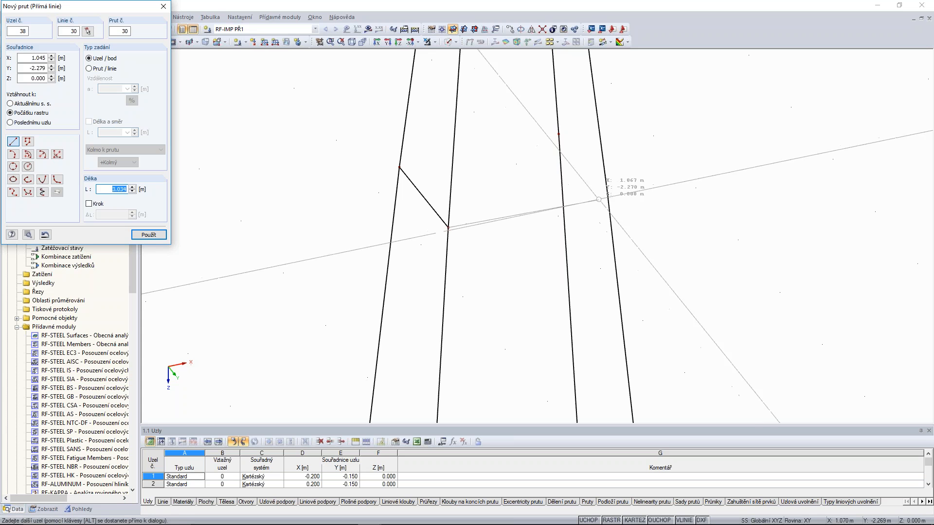
pyautogui.click(607, 195)
pyautogui.click(554, 140)
pyautogui.scroll(-3, 409, 155)
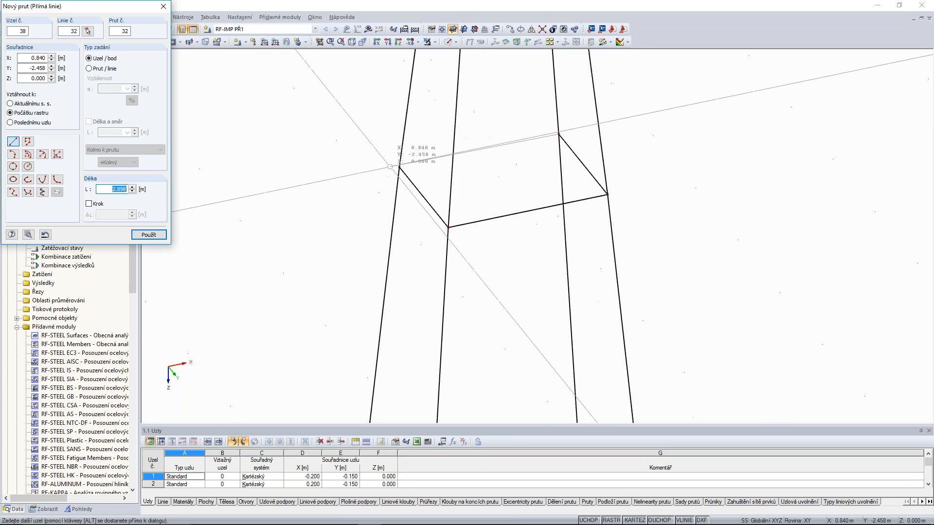
pyautogui.click(400, 167)
# Connect the four legs with a closed ring of horizontal members at the nodes at Z = -2.100 m.
pyautogui.scroll(-2, 399, 168)
pyautogui.moveTo(400, 167); pyautogui.dragTo(400, 381, button='middle')
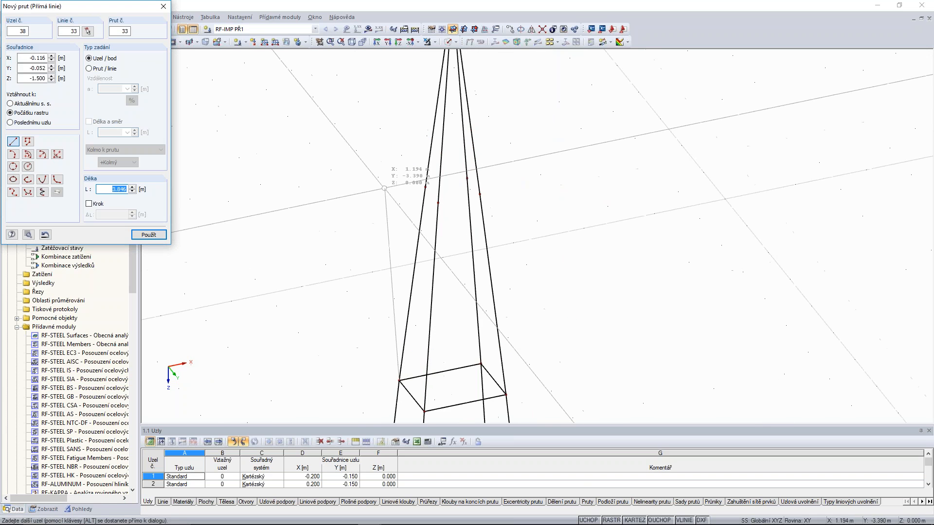
pyautogui.rightClick(386, 188)
pyautogui.scroll(4, 409, 191)
pyautogui.click(487, 226)
pyautogui.click(487, 227)
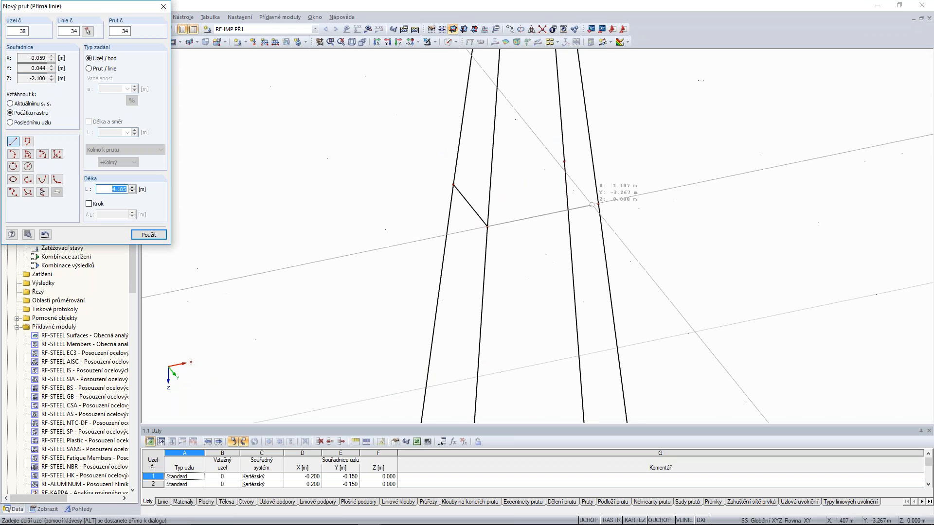
pyautogui.click(598, 204)
pyautogui.click(598, 203)
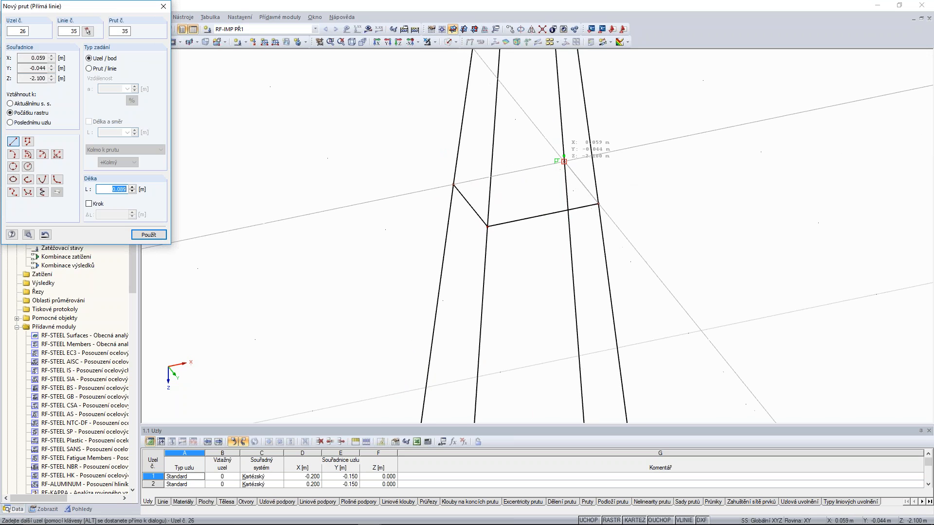
pyautogui.click(564, 162)
pyautogui.click(453, 185)
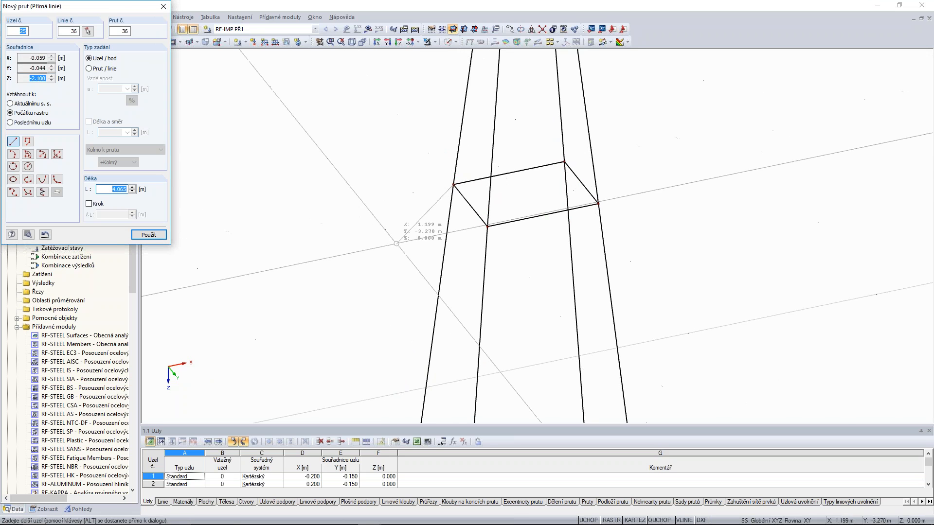
# Finish drawing the horizontal members and display the tapered column with solid rendering instead of wireframe.
pyautogui.scroll(-5, 539, 144)
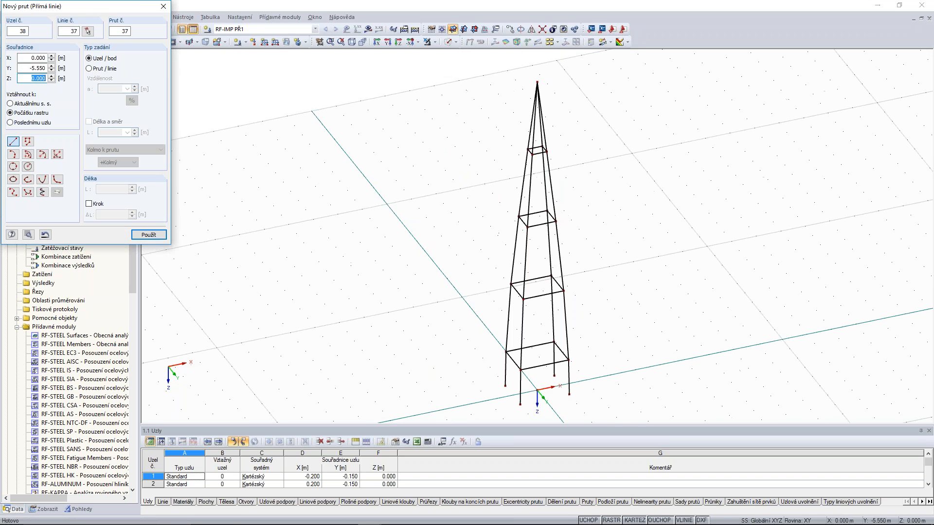
pyautogui.click(164, 6)
pyautogui.click(448, 42)
pyautogui.scroll(-3, 603, 229)
pyautogui.keyDown('ctrl'); pyautogui.moveTo(722, 230); pyautogui.dragTo(749, 220, button='middle'); pyautogui.keyUp('ctrl')
pyautogui.press('Escape')
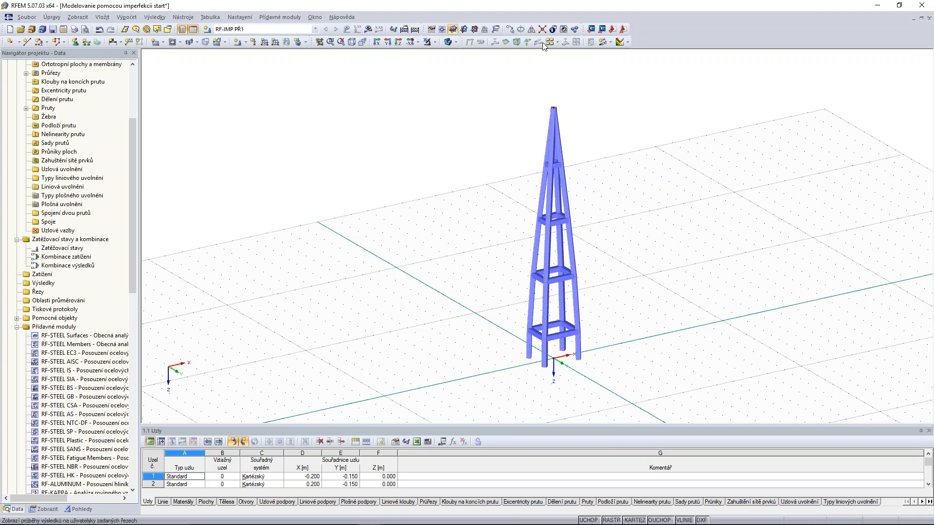
# Mirror the whole column as a copy about a plane parallel to X-Y through the leg base node at (-0.200, 0.150, 0.000).
pyautogui.moveTo(691, 74); pyautogui.dragTo(458, 407)
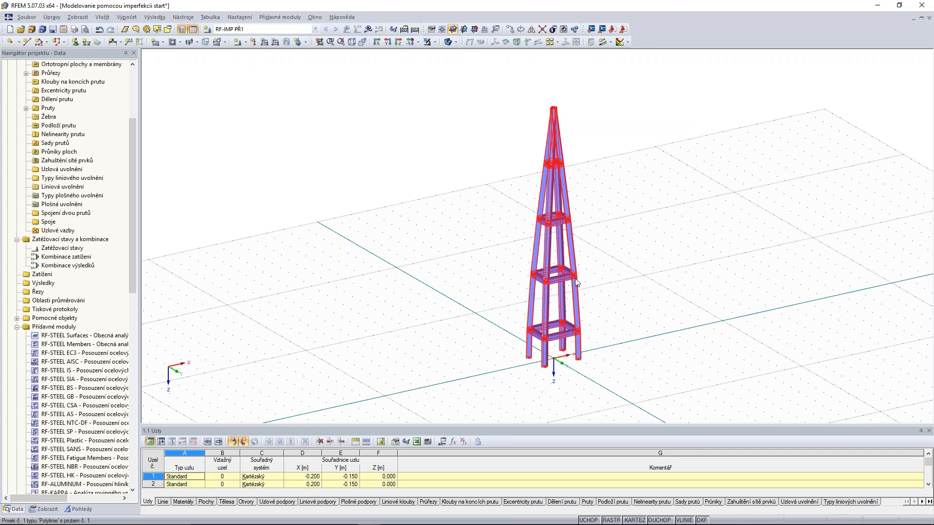
pyautogui.click(532, 30)
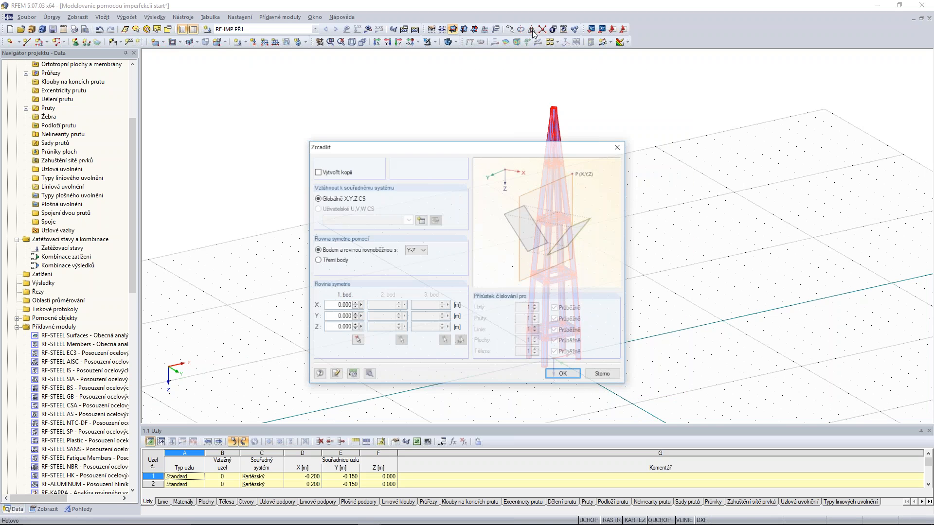
pyautogui.click(317, 172)
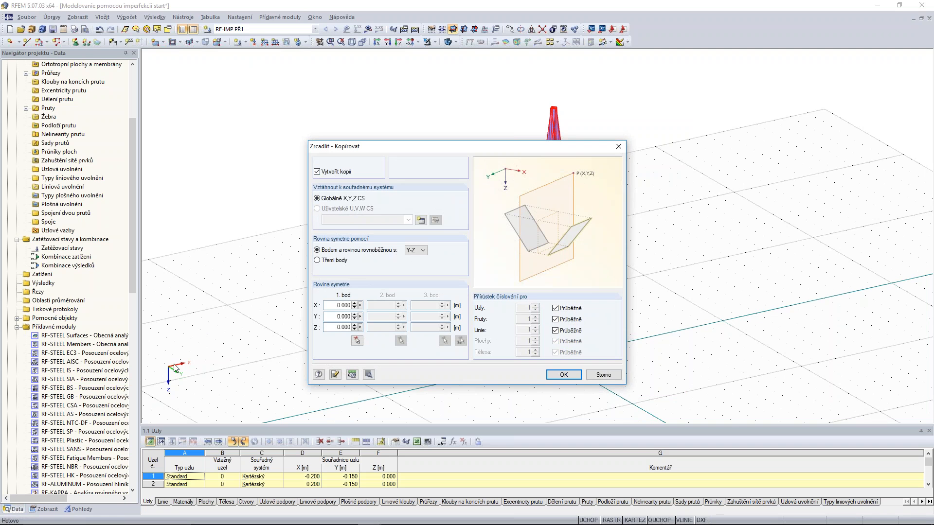
pyautogui.click(417, 250)
pyautogui.click(415, 265)
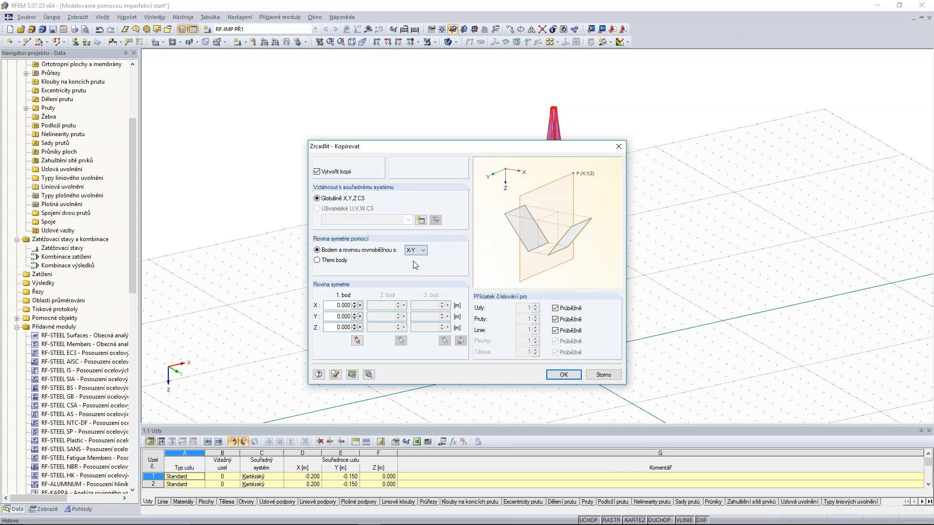
pyautogui.click(357, 341)
pyautogui.scroll(2, 569, 387)
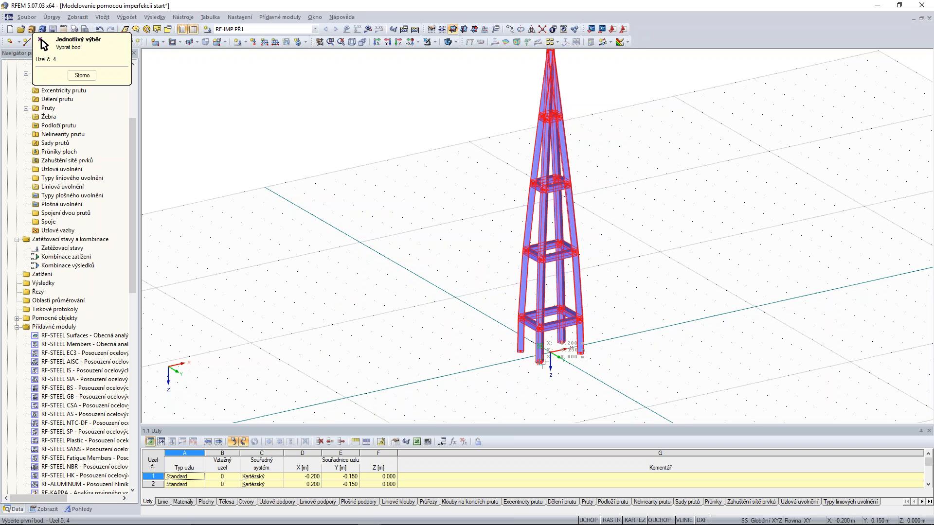
pyautogui.click(538, 362)
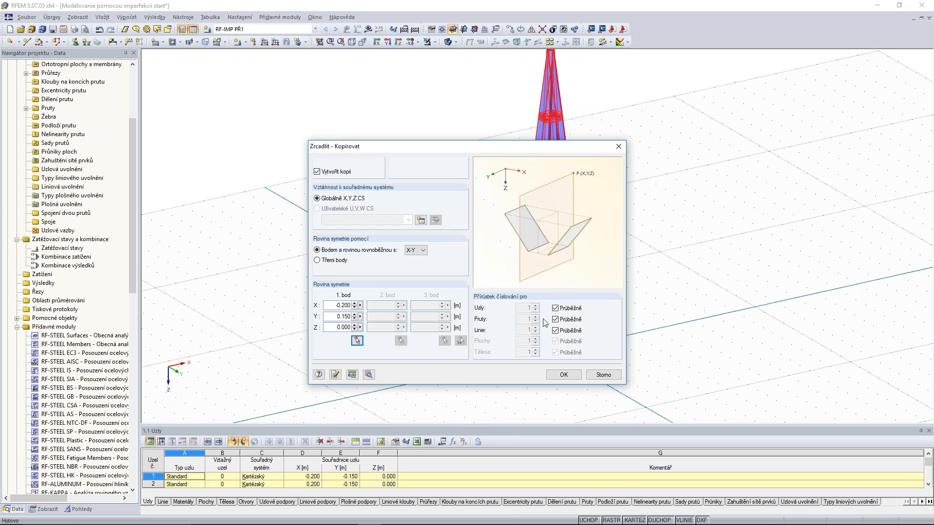
pyautogui.click(563, 375)
# Select the entire mirrored column and move it upward so that its lowest tip sits at the origin of the coordinate system.
pyautogui.scroll(-3, 670, 184)
pyautogui.moveTo(687, 307); pyautogui.dragTo(610, 246, button='middle')
pyautogui.scroll(-1, 644, 153)
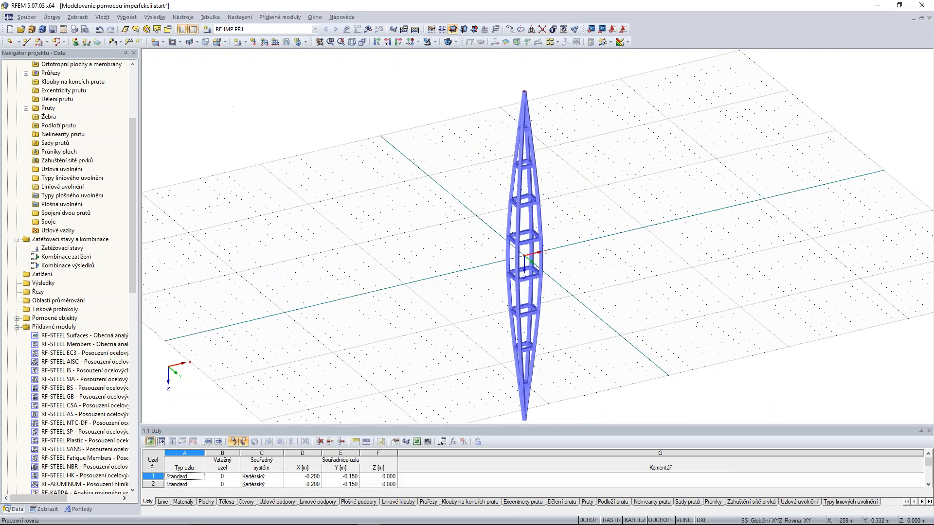
pyautogui.moveTo(602, 104); pyautogui.dragTo(489, 423)
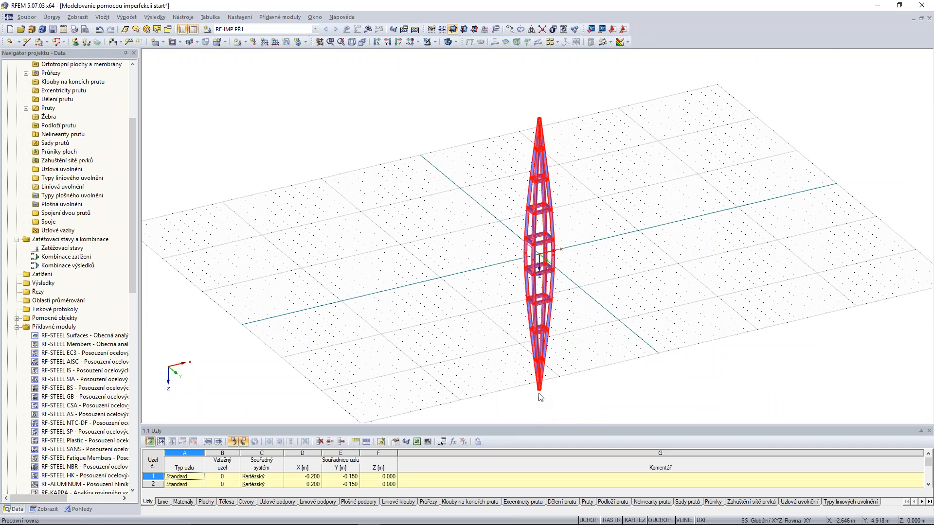
pyautogui.moveTo(539, 397); pyautogui.dragTo(540, 256)
pyautogui.click(604, 152)
pyautogui.moveTo(605, 152); pyautogui.dragTo(574, 254, button='middle')
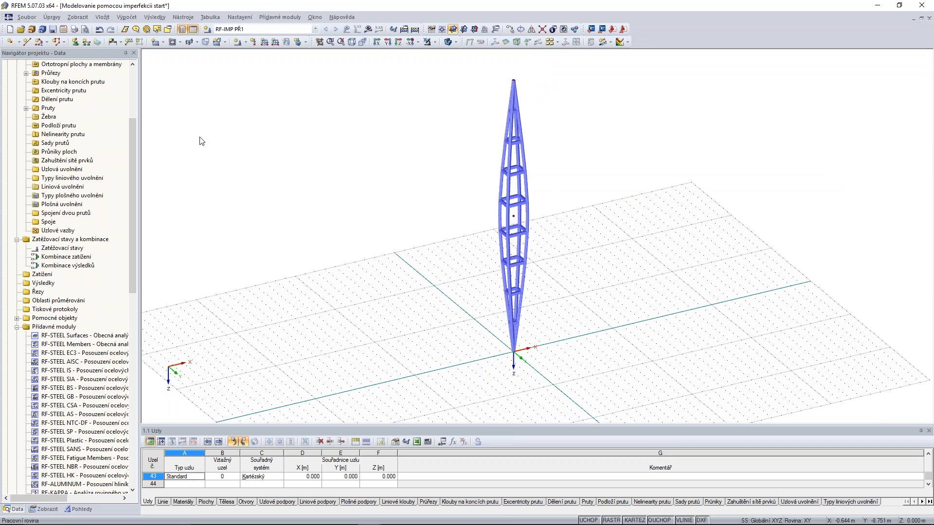
pyautogui.moveTo(133, 133); pyautogui.dragTo(137, 214)
pyautogui.scroll(-1, 666, 167)
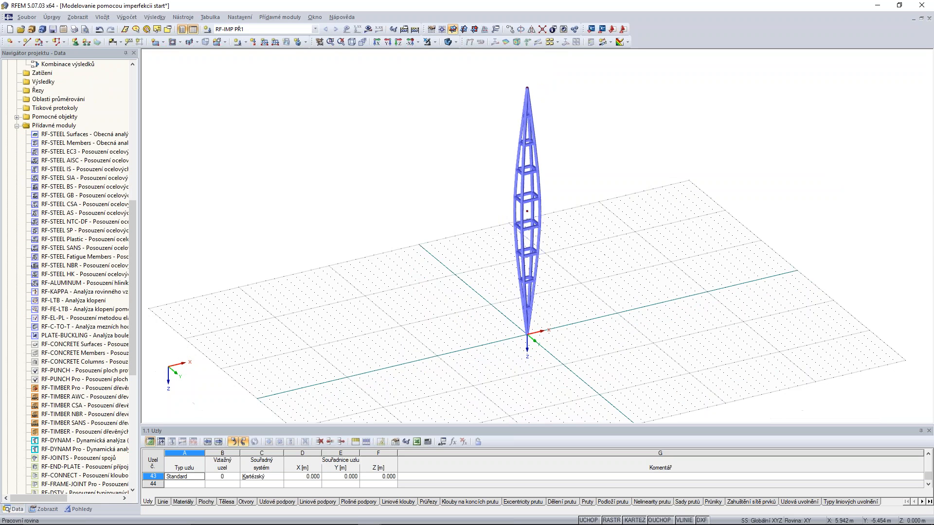
pyautogui.keyDown('ctrl'); pyautogui.moveTo(659, 167); pyautogui.dragTo(589, 246, button='middle'); pyautogui.keyUp('ctrl')
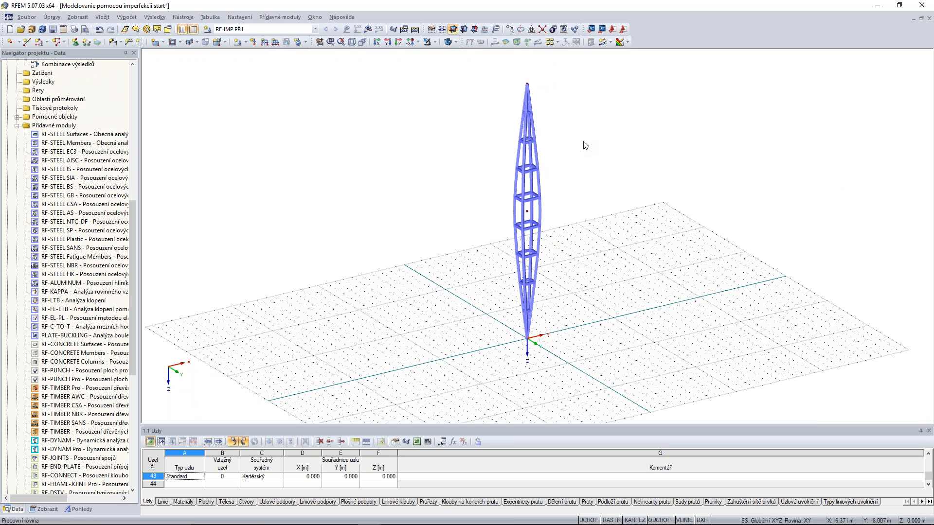
# Switch to the PowerPoint webinar presentation, start the slide show from the current Otázky slide and advance to the Ďalšie informácie slide.
pyautogui.moveTo(361, 523)
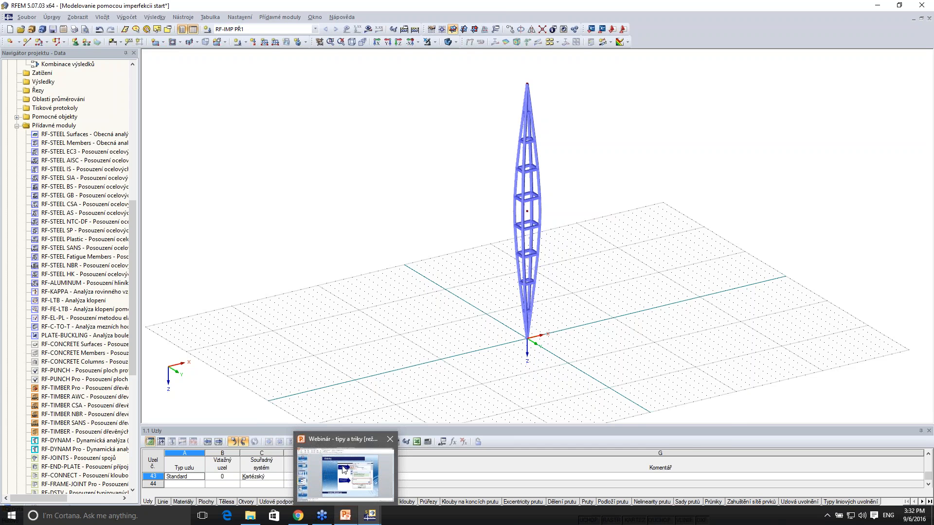
pyautogui.click(343, 470)
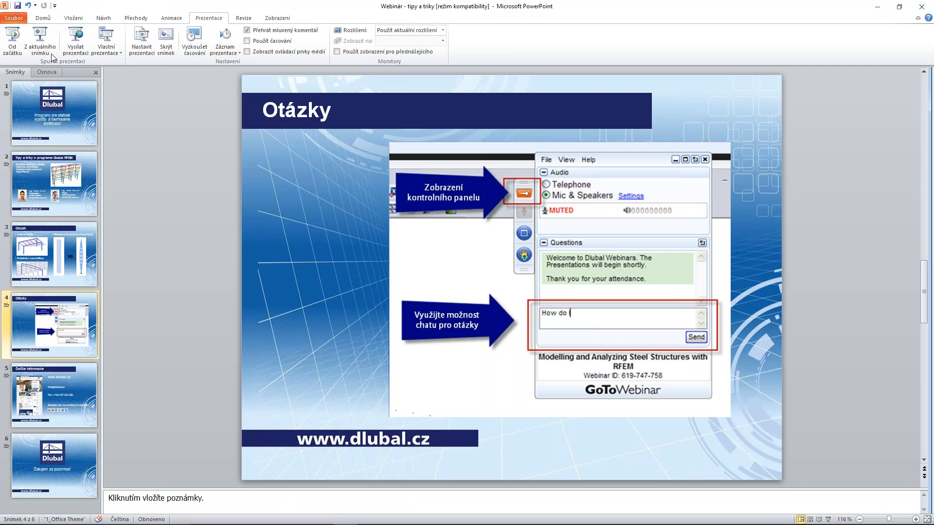
pyautogui.click(45, 43)
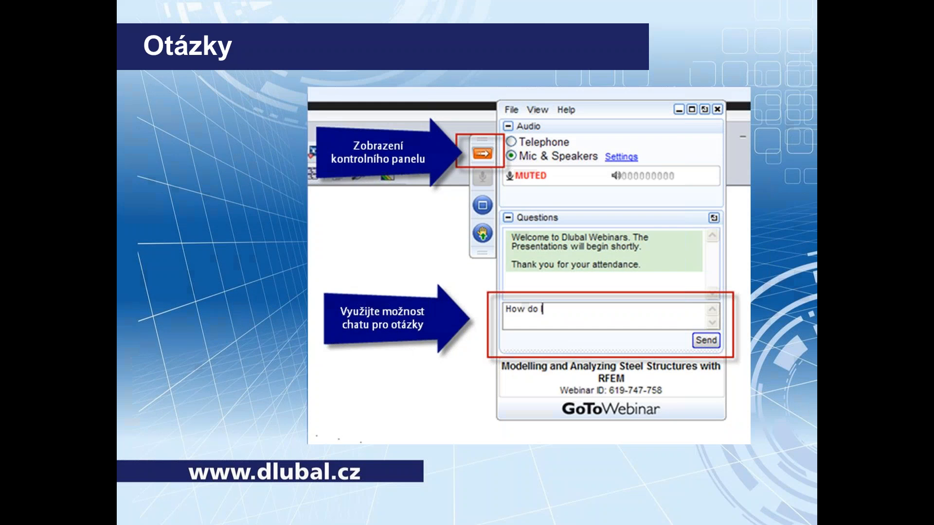
pyautogui.press('Right')
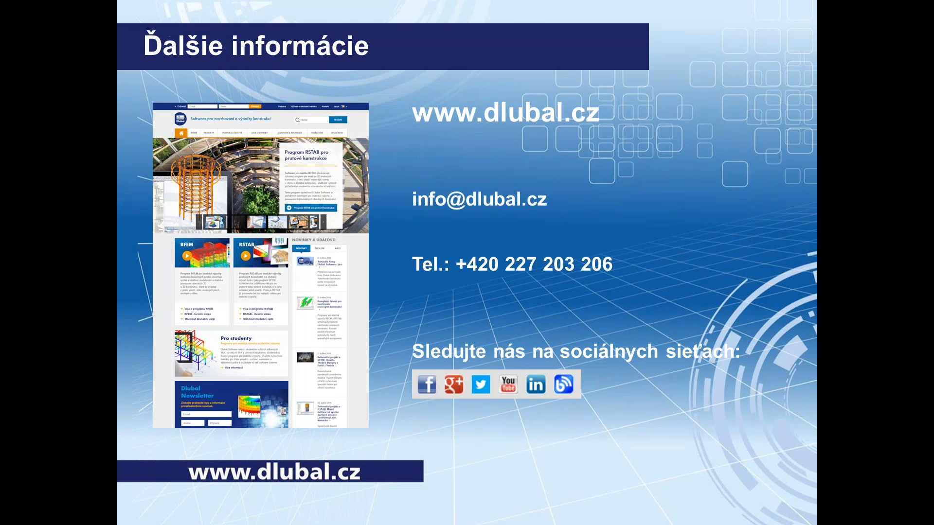